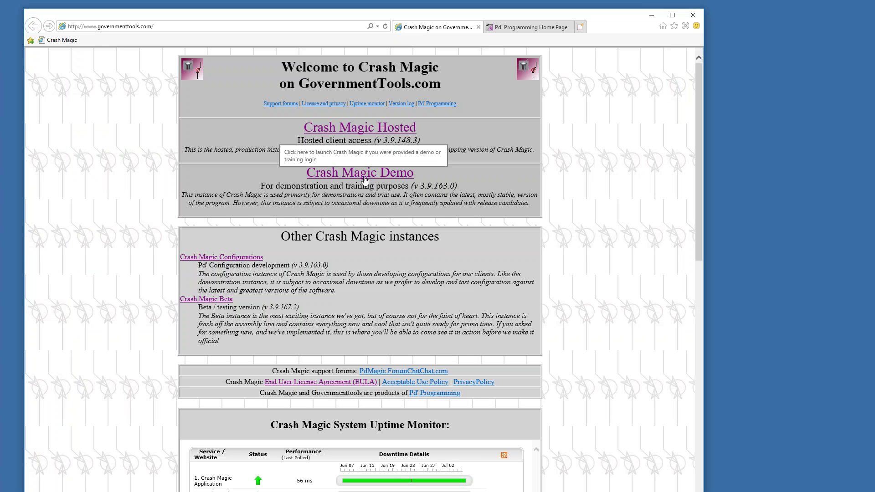
Open the Crash Magic Demo instance and enter the user id and password
click(363, 174)
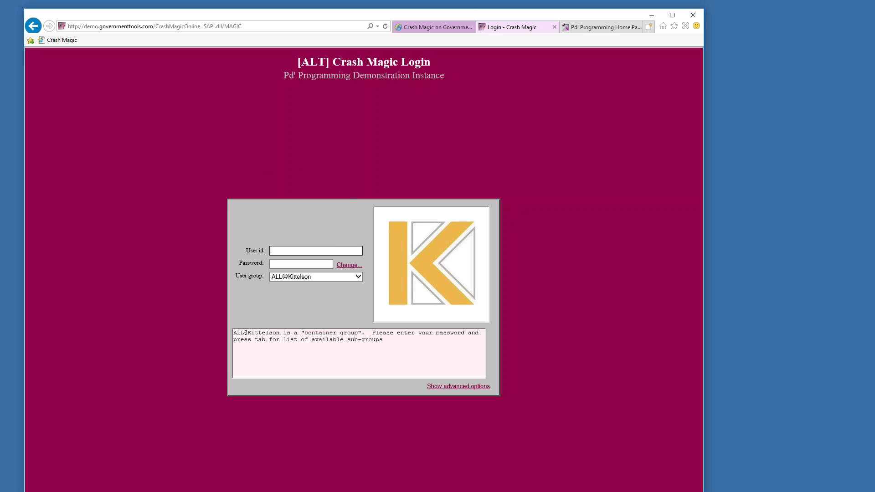
text(Pete)
key(Tab)
text(****)
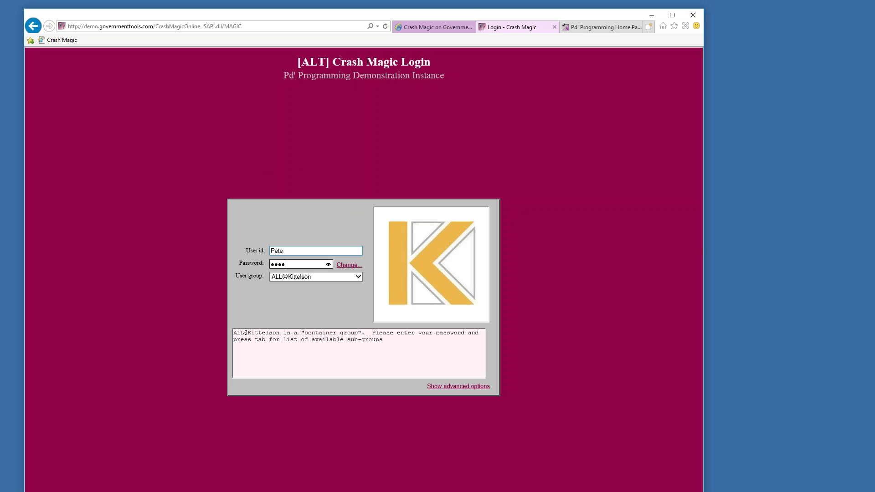
key(Tab)
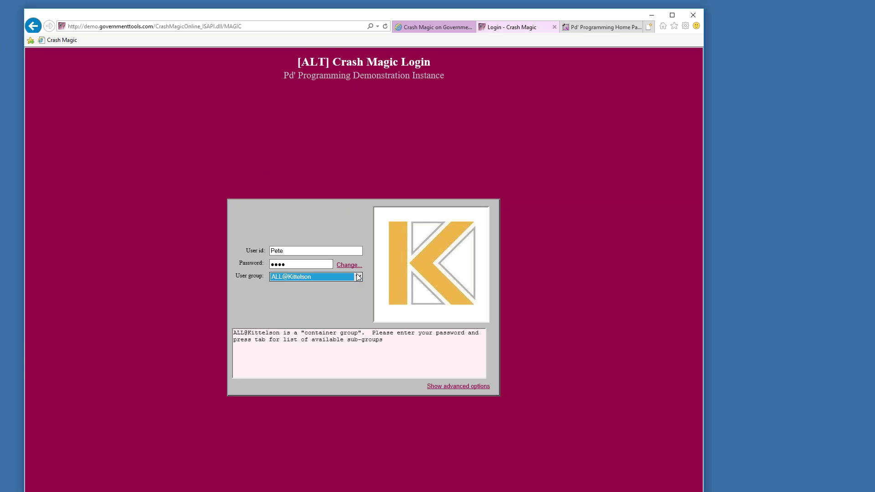
Choose the TX@Plano user group and log in to the Analysis module
click(338, 277)
scroll(335, 382, down, 2)
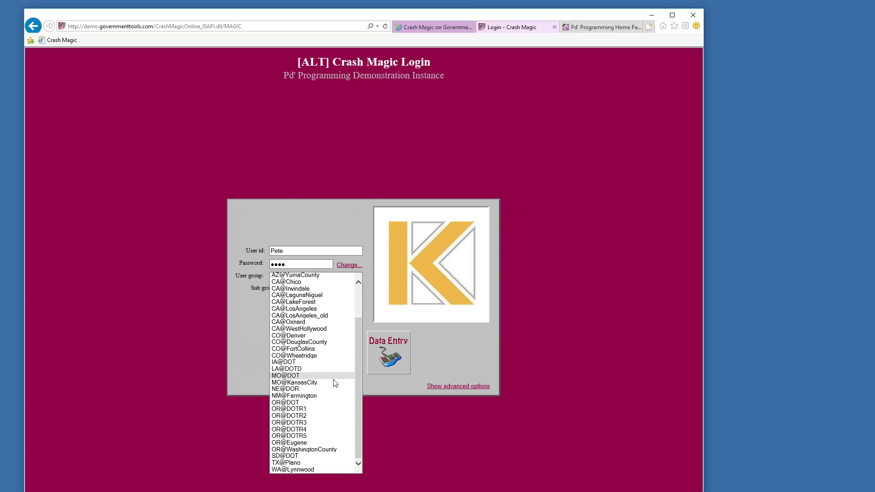
click(310, 464)
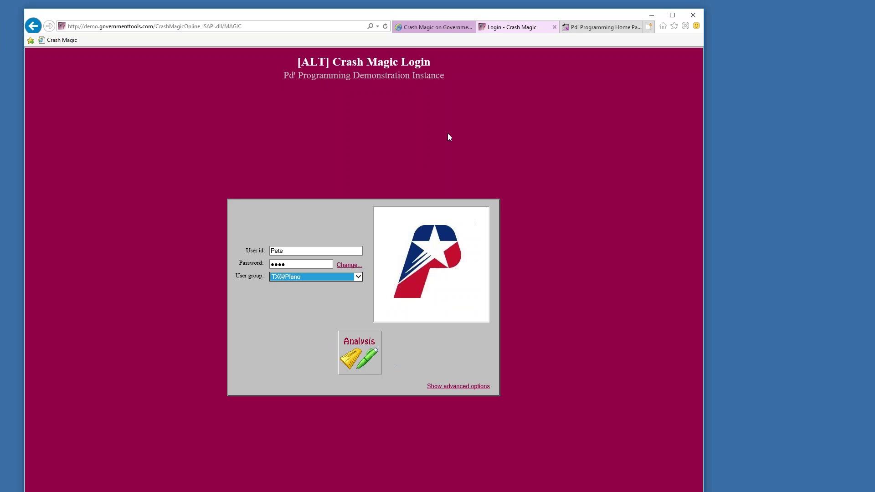
click(434, 27)
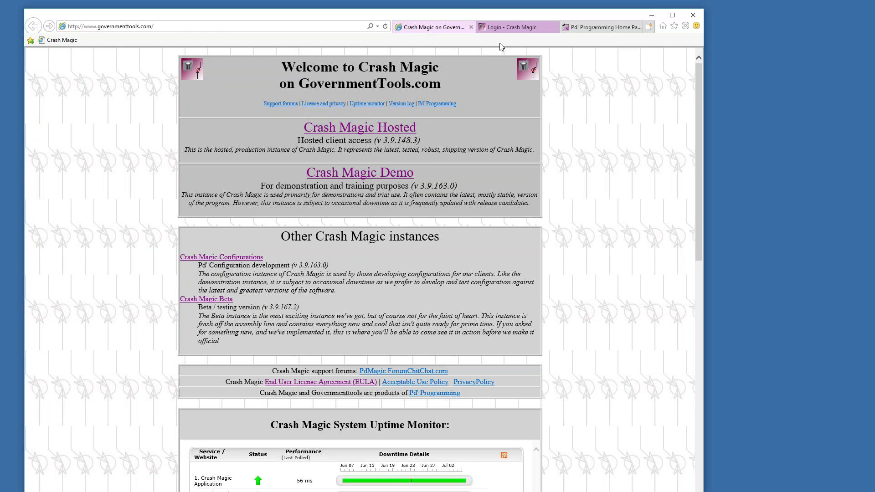
click(505, 28)
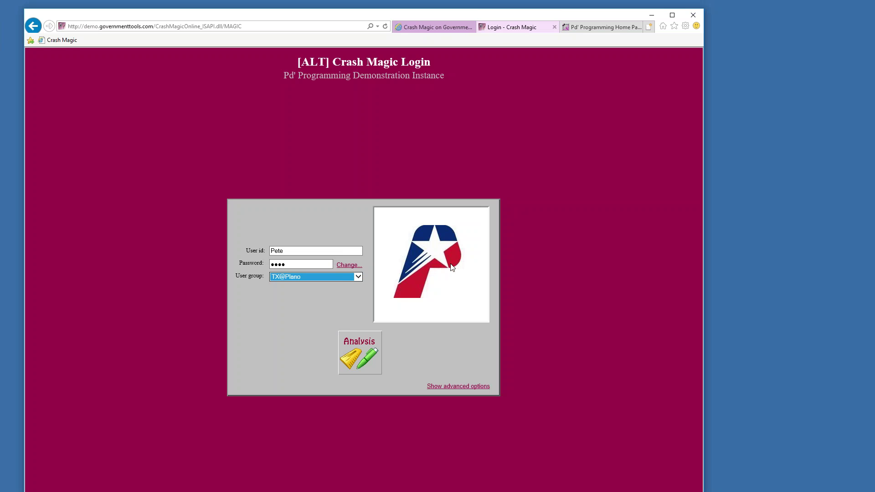
click(360, 357)
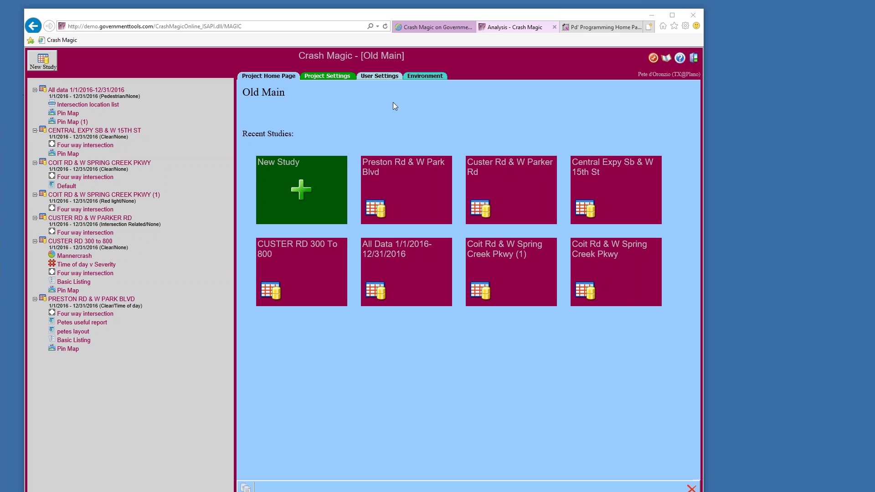
Open the CUSTER RD & W PARKER RD study from the Old Main study tree
mouse_move(474, 281)
click(80, 220)
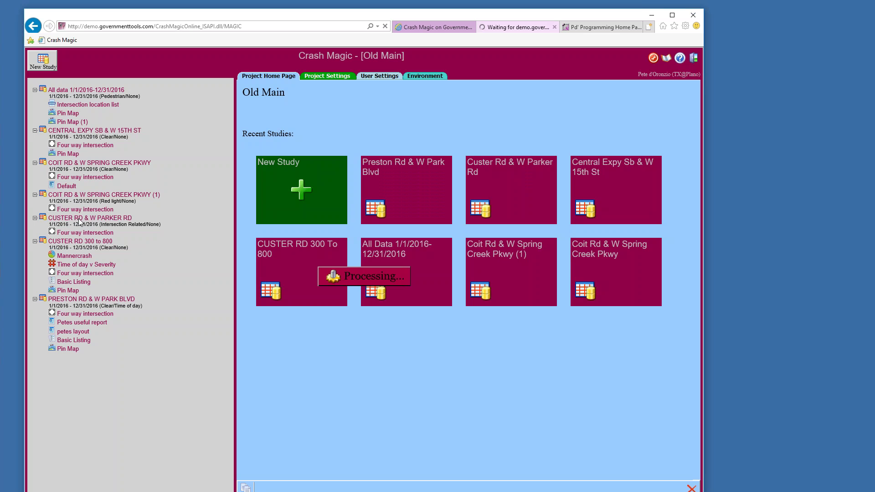
Show the study settings and open the Custer Rd & W Parker Rd Four way intersection diagram
click(313, 78)
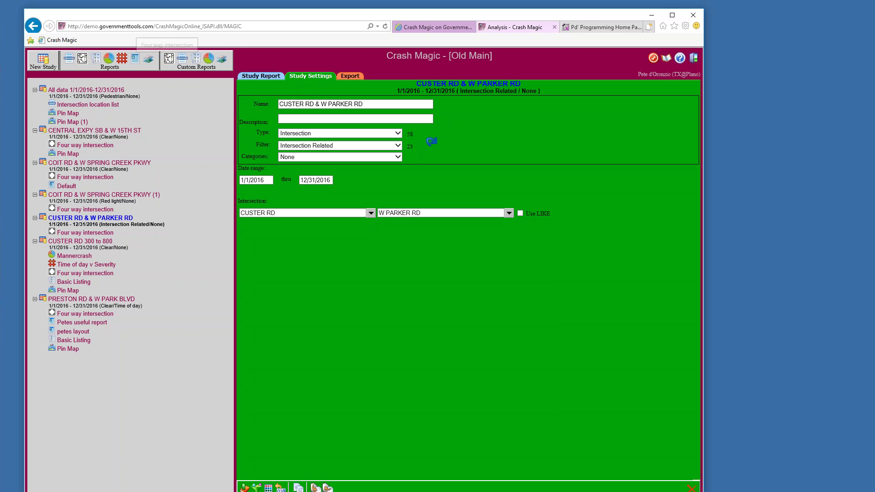
click(103, 234)
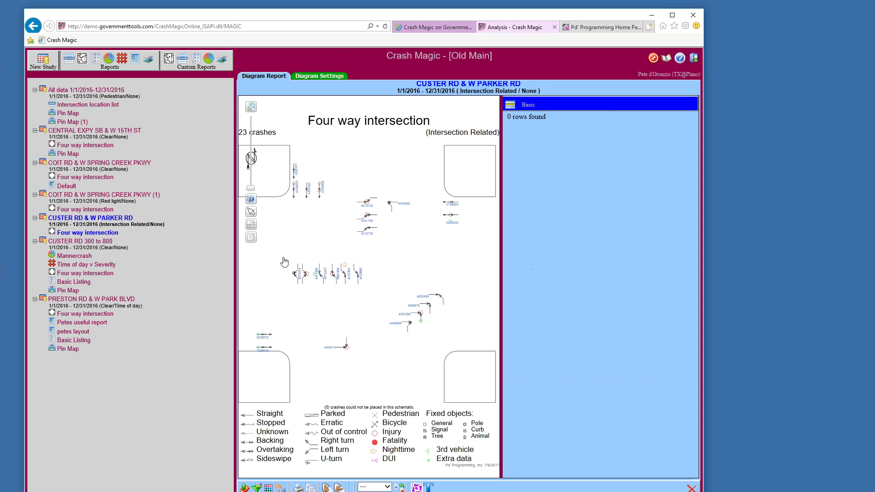
Narrow the study list and results panes to widen the diagram, then zoom in
drag(237, 262, 202, 258)
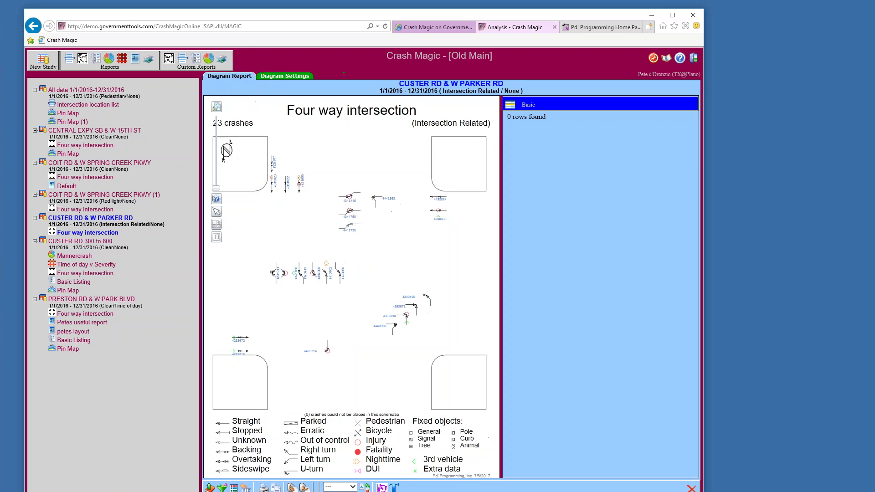
drag(503, 275, 551, 275)
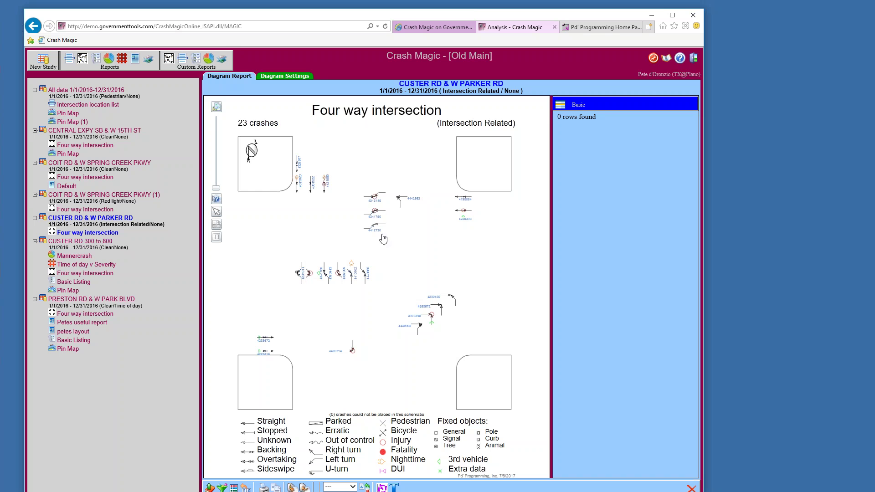
scroll(382, 239, up, 2)
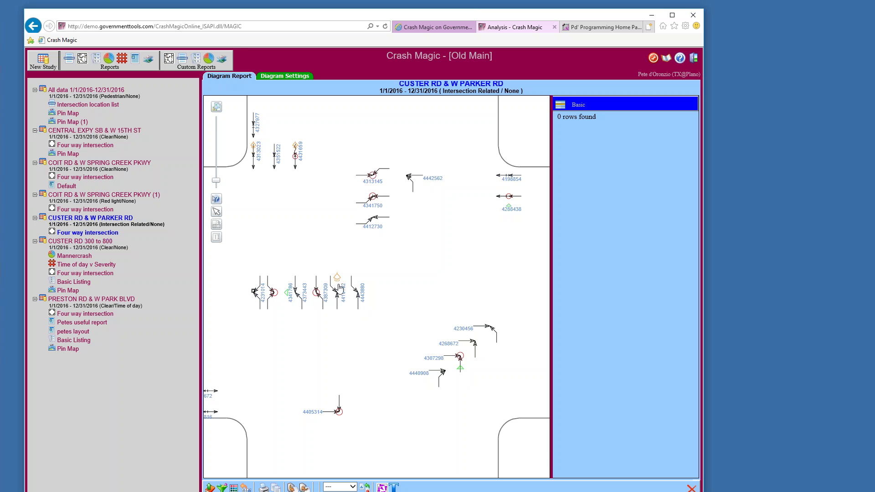
Scroll down to the crash symbol legend and pan left to reveal more crashes
scroll(417, 254, down, 5)
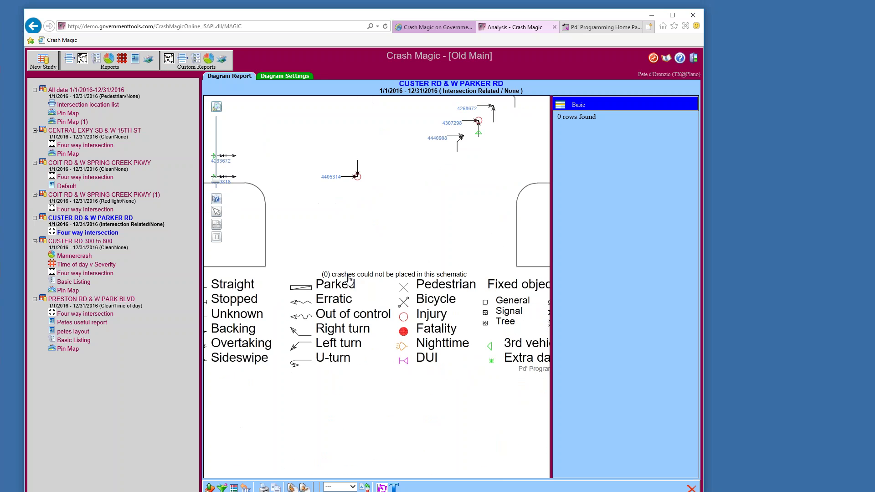
drag(417, 339, 342, 348)
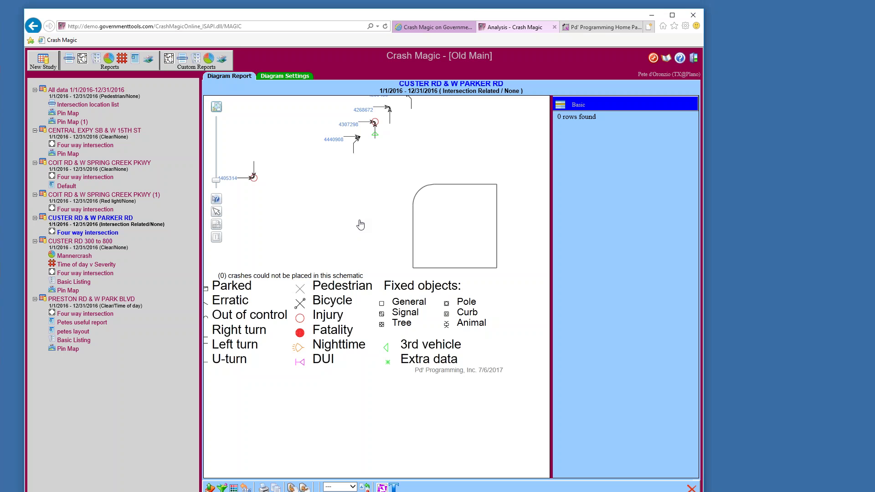
Pan back to the intersection centre and fit the whole collision diagram into view
drag(360, 224, 431, 407)
scroll(424, 401, down, 3)
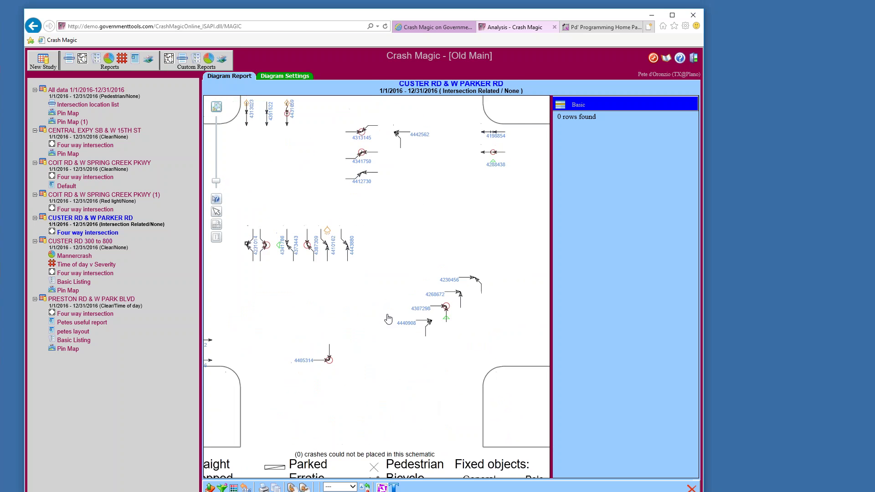
drag(391, 280, 393, 298)
scroll(393, 297, down, 2)
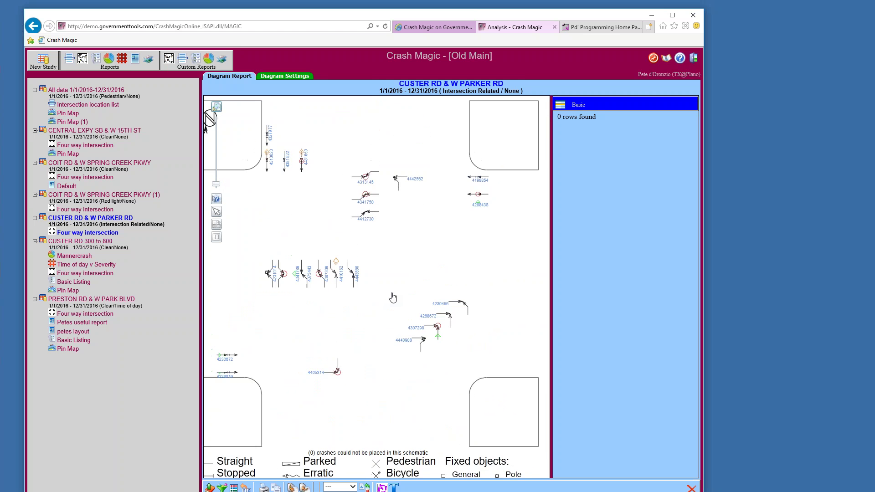
scroll(392, 297, down, 1)
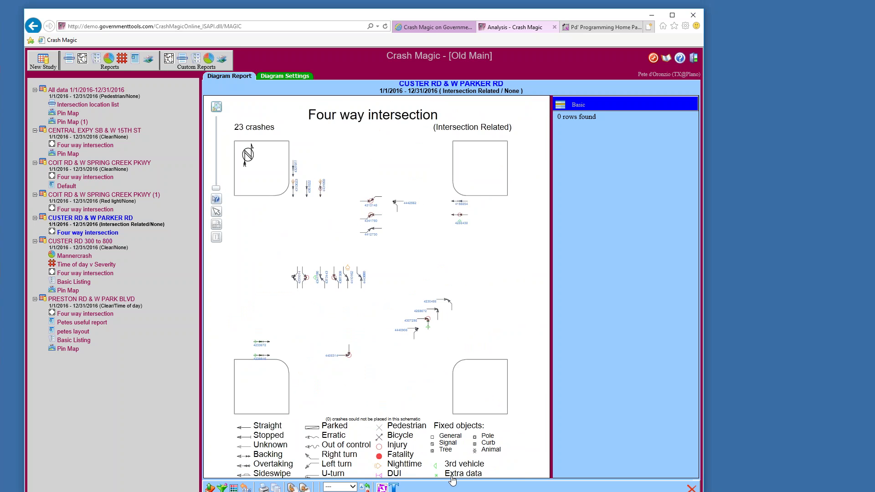
click(214, 109)
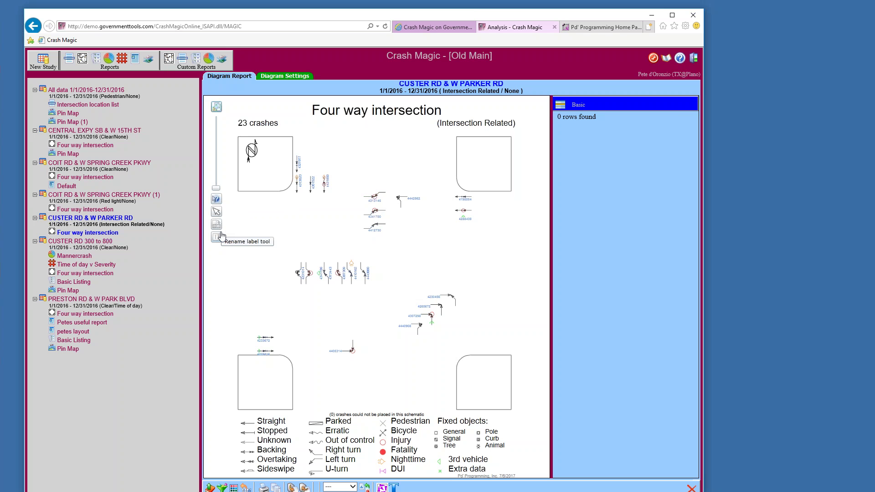
With Click-on Information, list details of the crashes above the centre and at the upper right
click(217, 200)
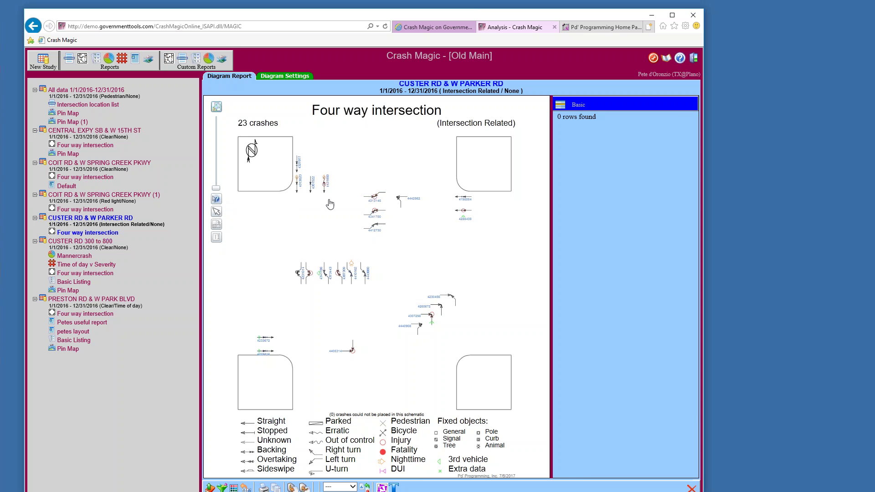
click(376, 201)
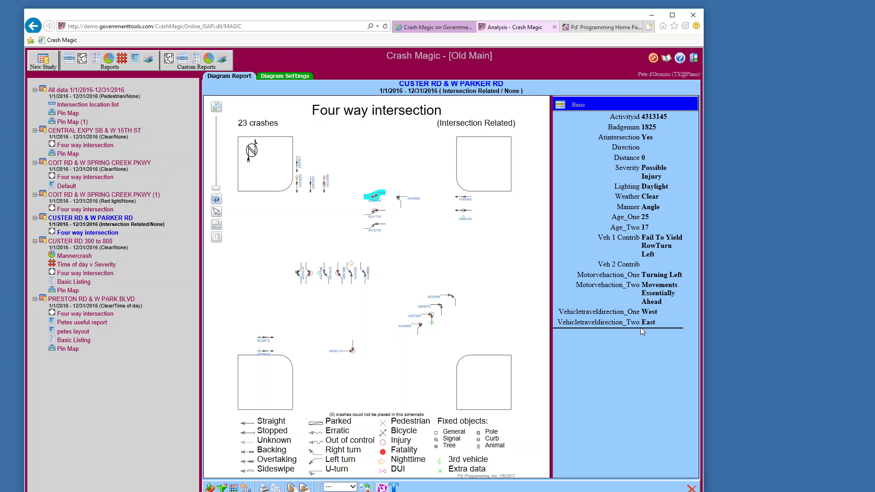
click(463, 212)
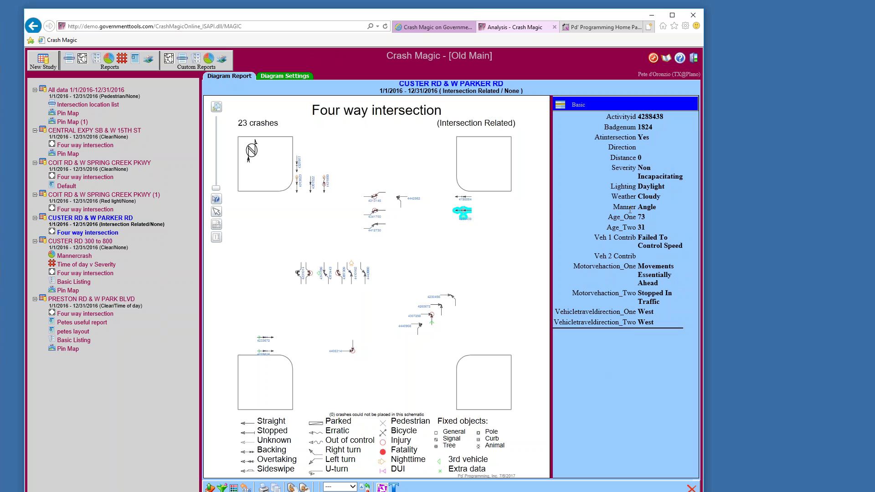
Apply the contributing factors field list to the crash details panel
click(560, 106)
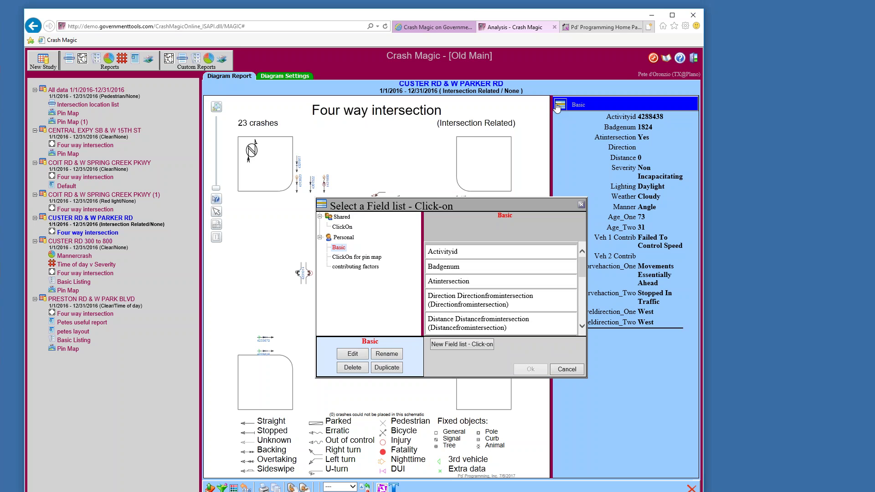
drag(406, 206, 378, 206)
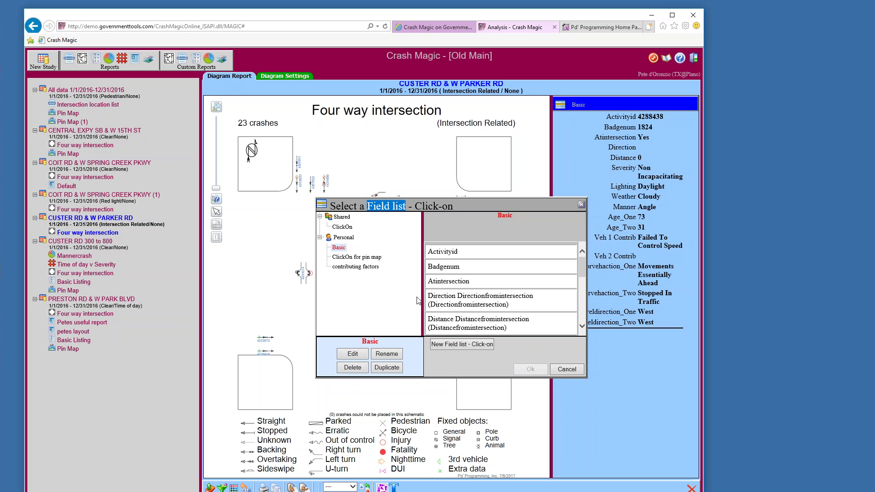
click(348, 267)
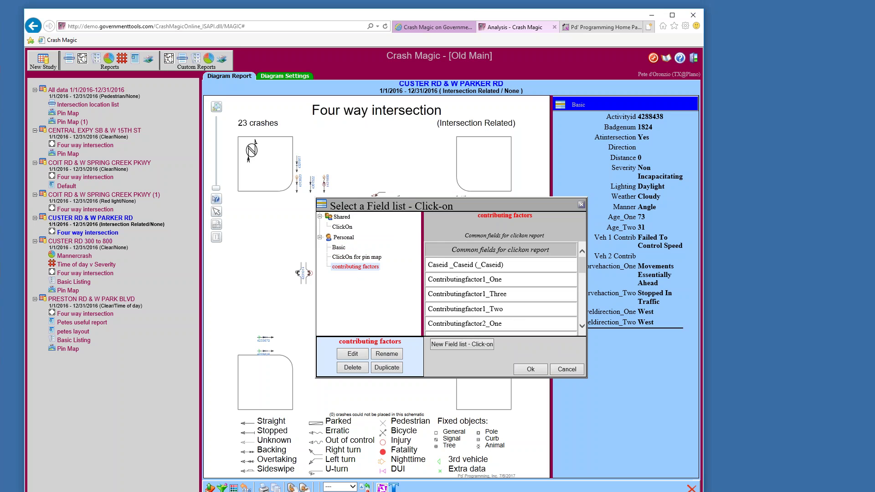
click(528, 370)
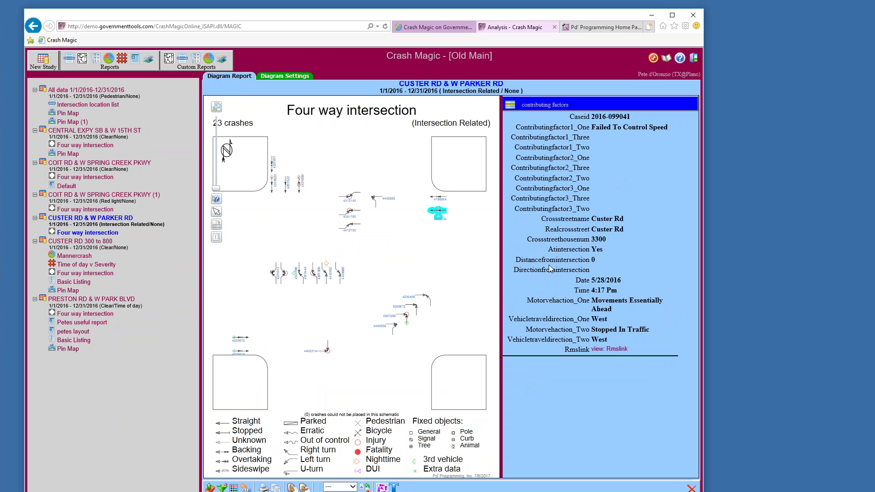
Switch the crash details to the ClickOn field list and open the location's Google map
click(510, 106)
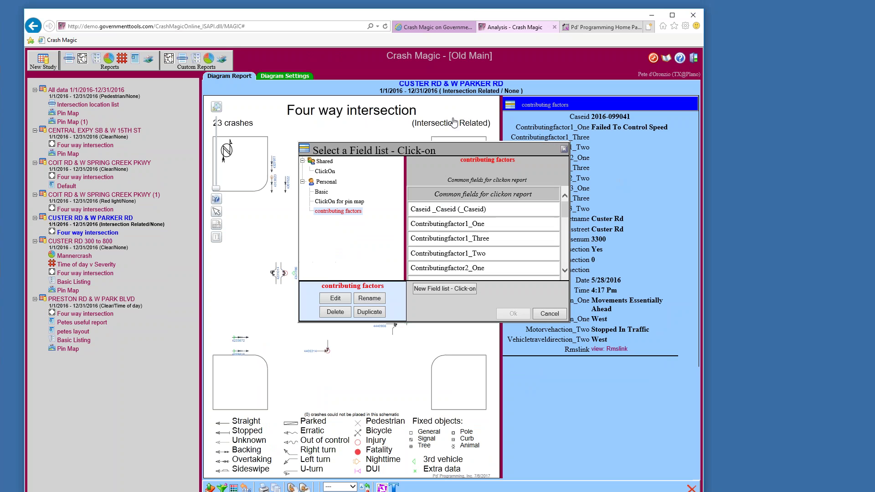
click(332, 173)
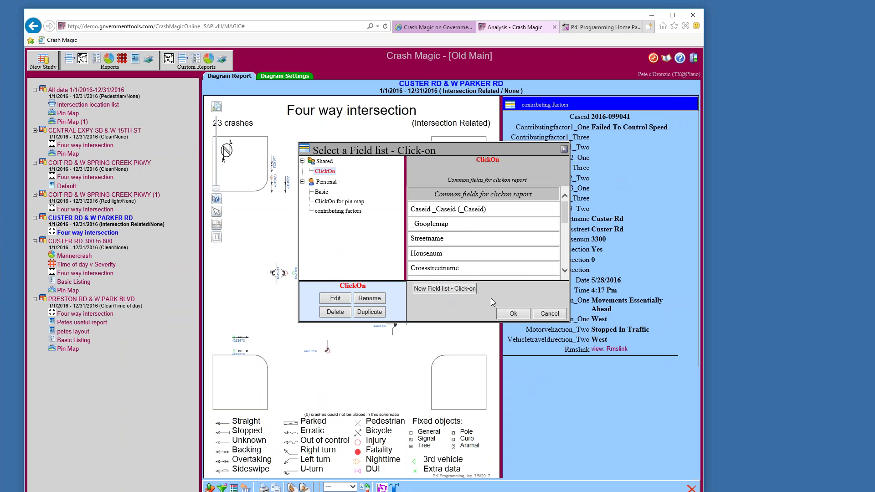
click(503, 315)
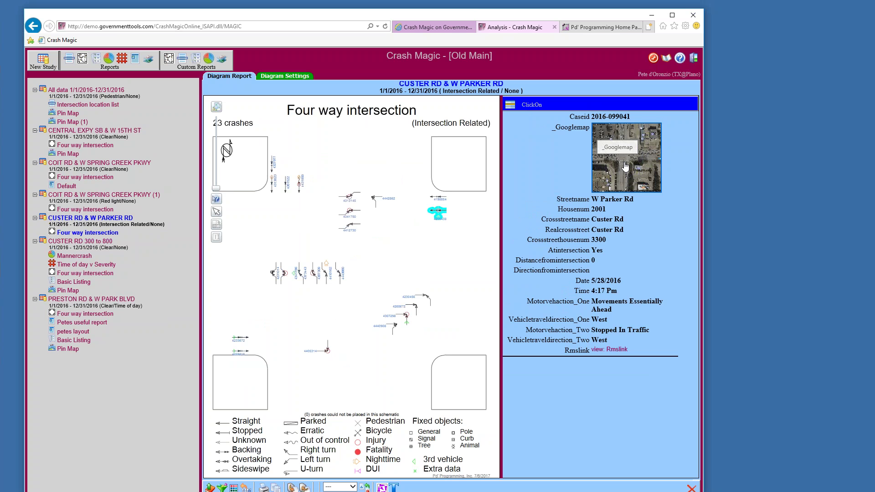
click(625, 168)
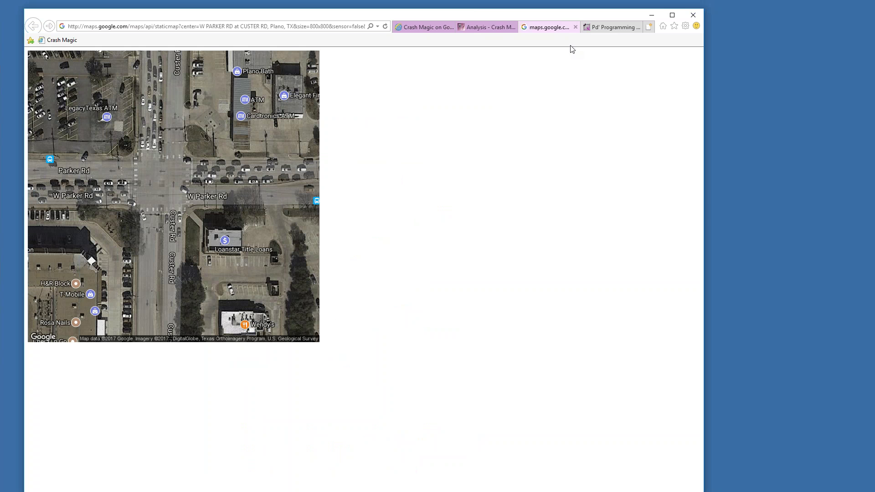
click(482, 27)
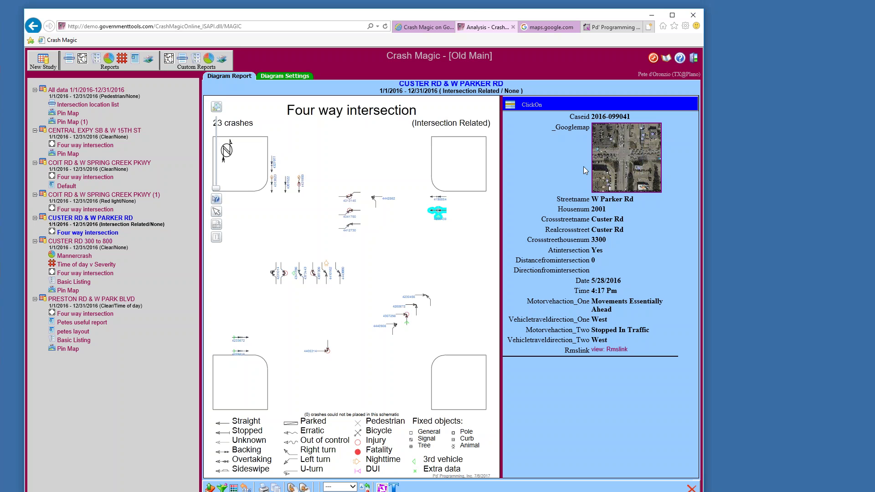
click(628, 176)
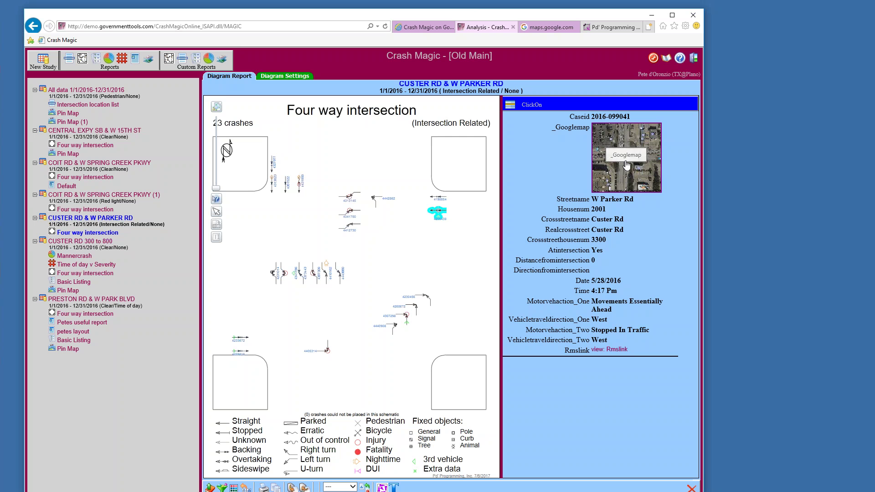
click(525, 27)
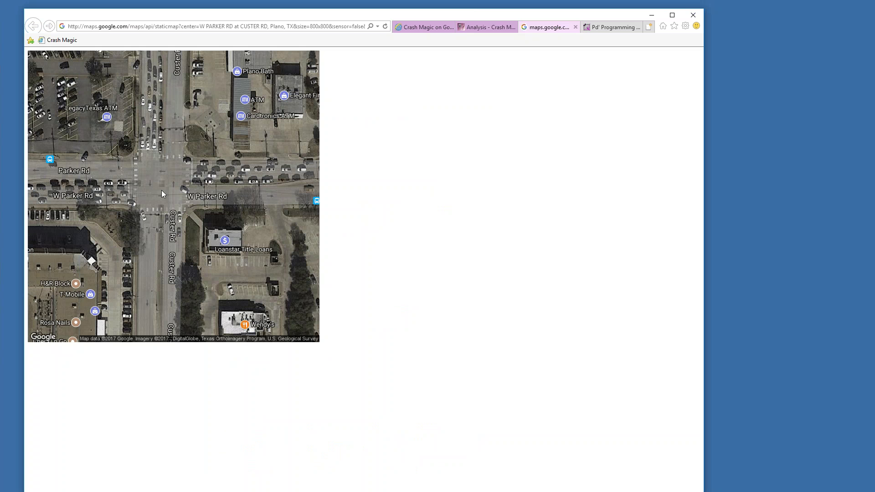
Return to the 'Analysis - Crash Magic' tab with the four-way intersection report
click(489, 27)
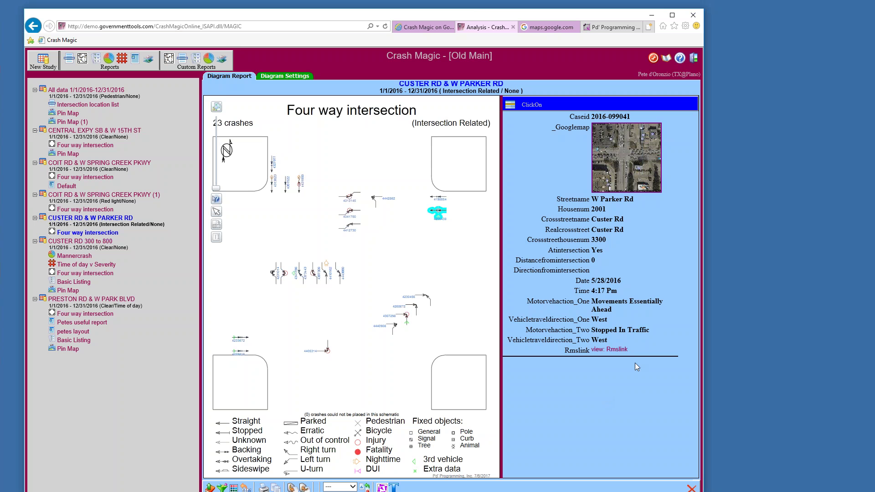
Try the crash's Rmslink, then reopen Crash Magic Demo from the GovernmentTools welcome page
click(611, 353)
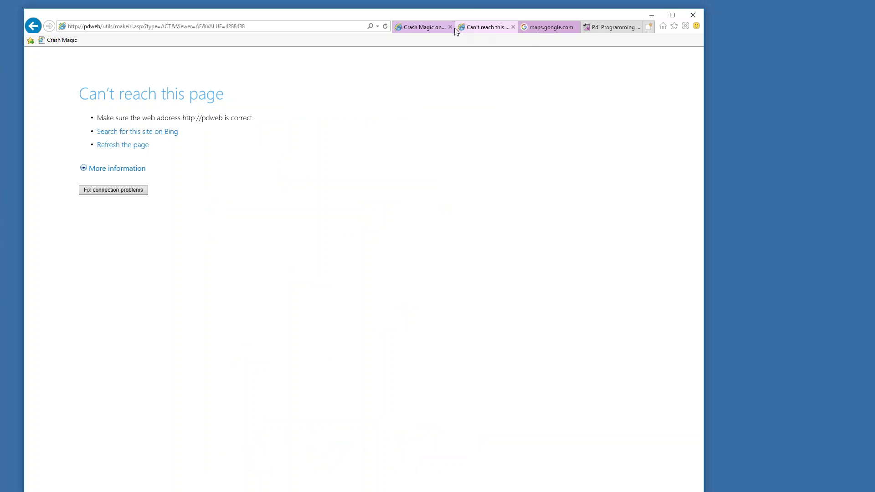
click(542, 28)
click(486, 28)
click(413, 29)
click(382, 174)
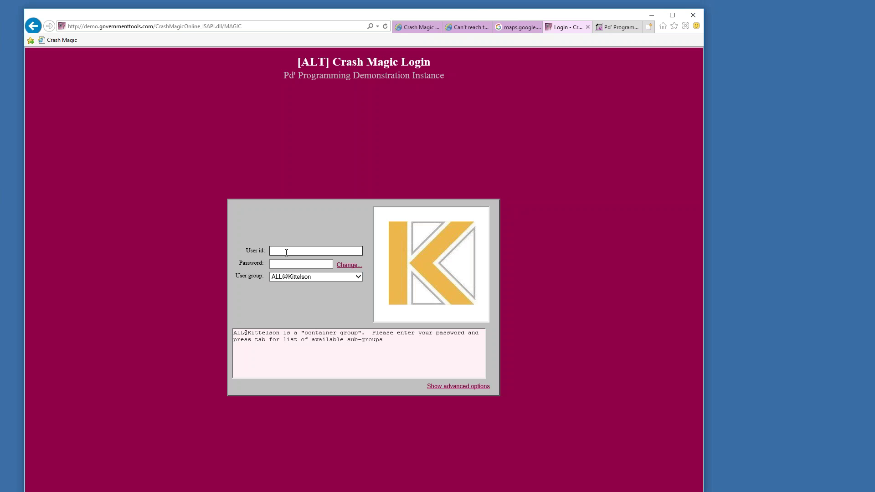
Enter the user id and password and choose the TX@Plano user group
text(Pete)
key(Tab)
text(****)
key(Tab)
click(358, 277)
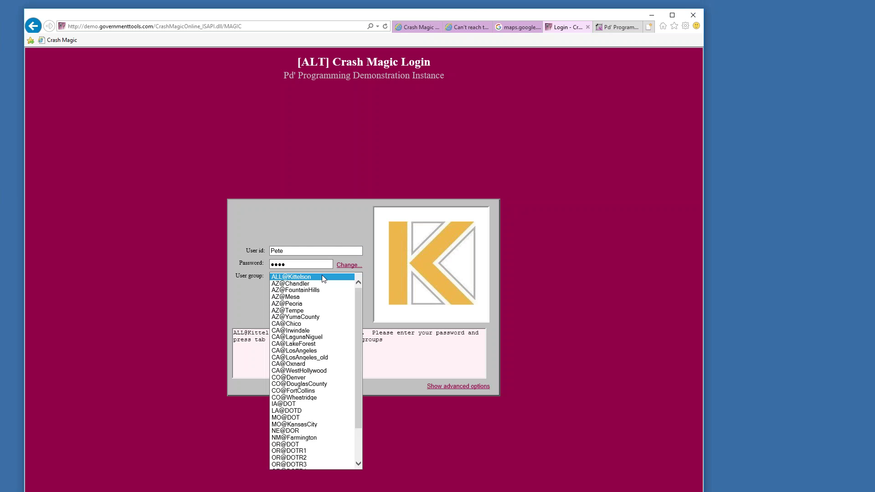
drag(358, 354, 356, 395)
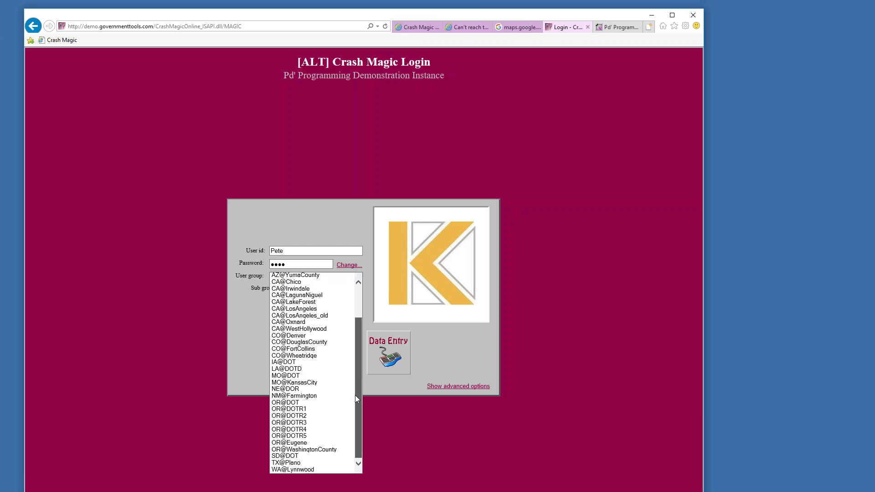
click(300, 461)
Log in to Analysis, closing the prior session after the login-failed message
click(359, 353)
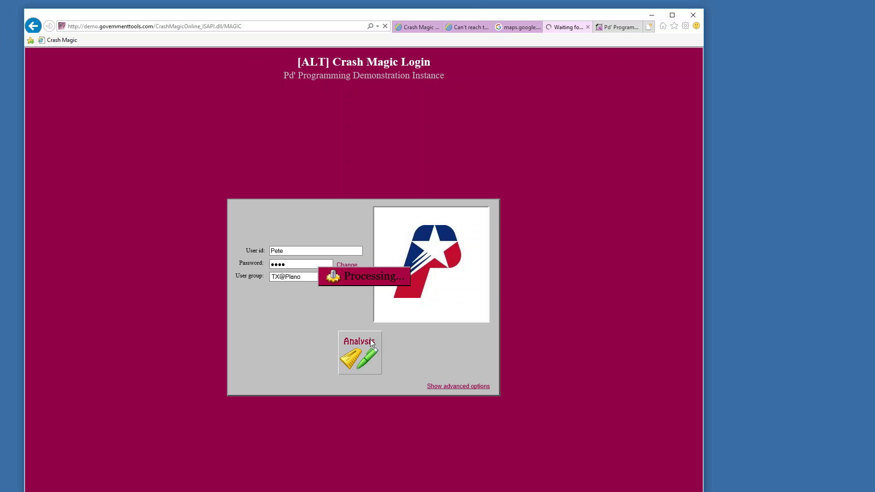
click(529, 286)
click(244, 316)
click(350, 357)
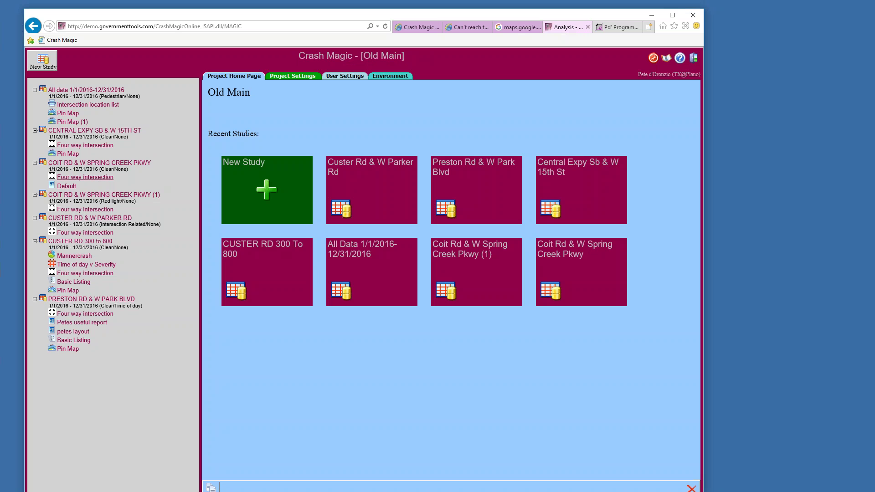
Open the Custer Rd & W Parker Rd four-way diagram and bring up the click-on field list chooser
click(85, 232)
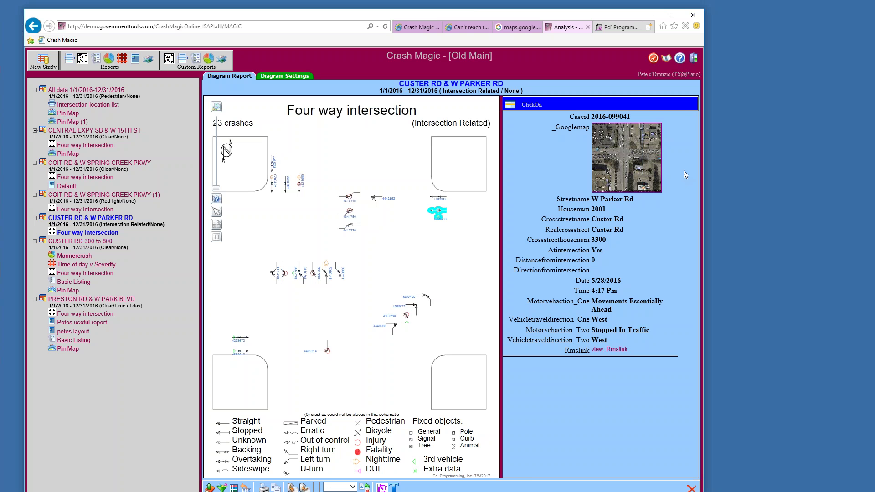
drag(591, 220, 606, 240)
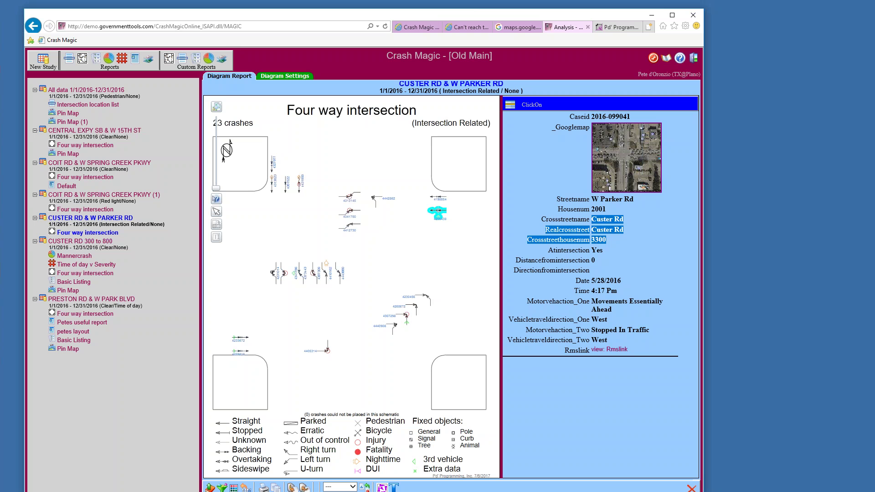
click(601, 237)
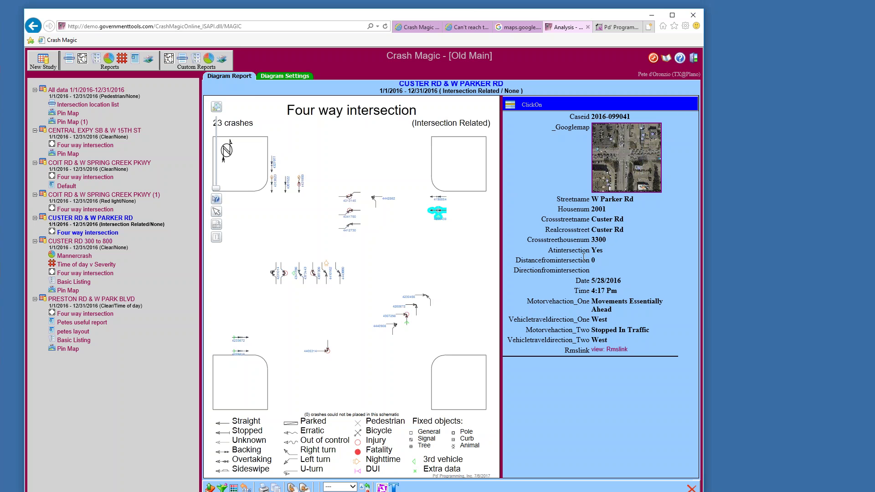
click(510, 105)
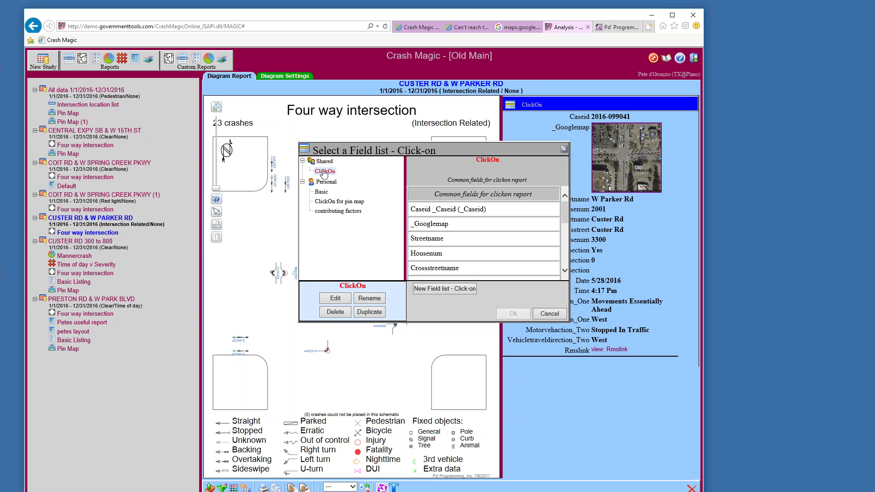
Duplicate the ClickOn list, rename the copy 'ClickOn for today', and open it for editing
mouse_move(321, 176)
click(360, 313)
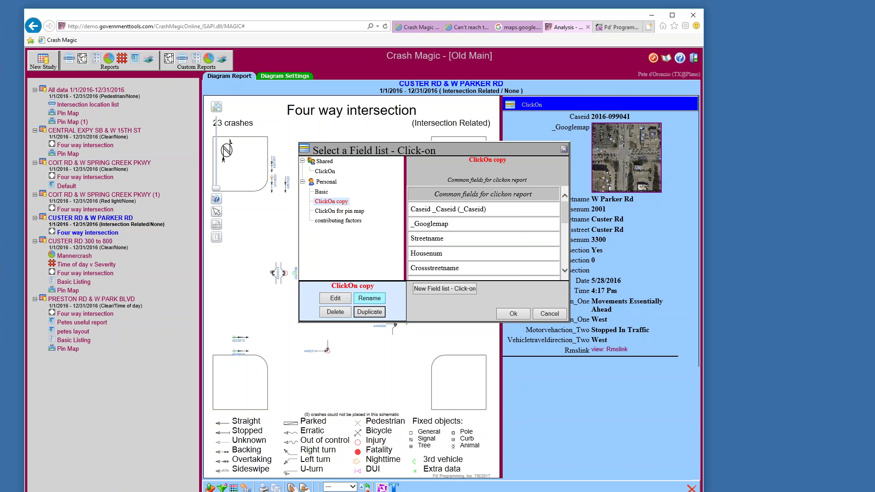
click(368, 299)
drag(385, 227, 370, 227)
text(for today)
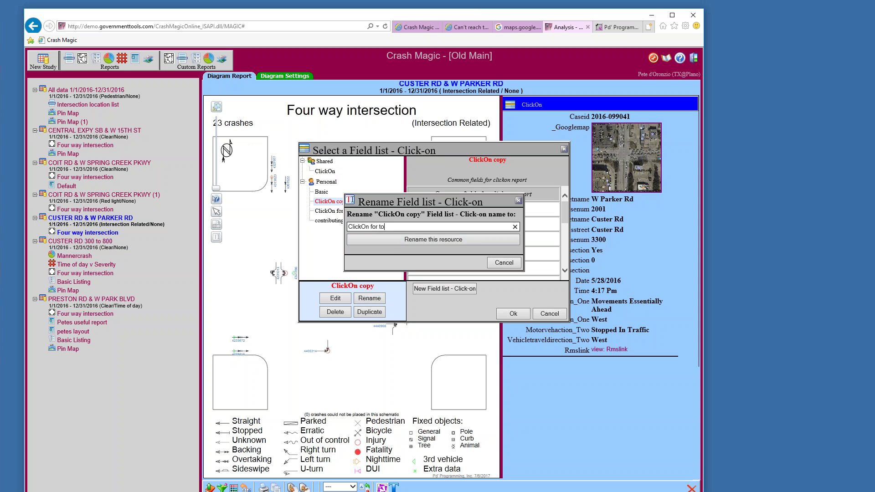
click(420, 239)
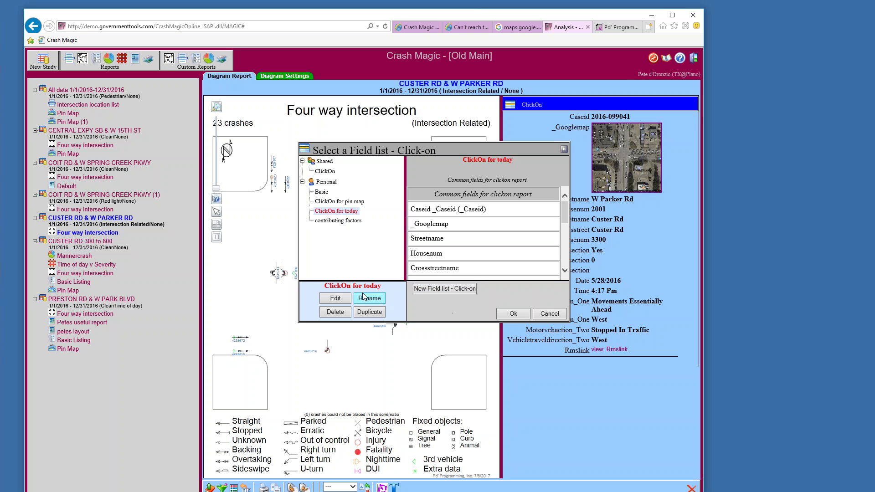
click(343, 301)
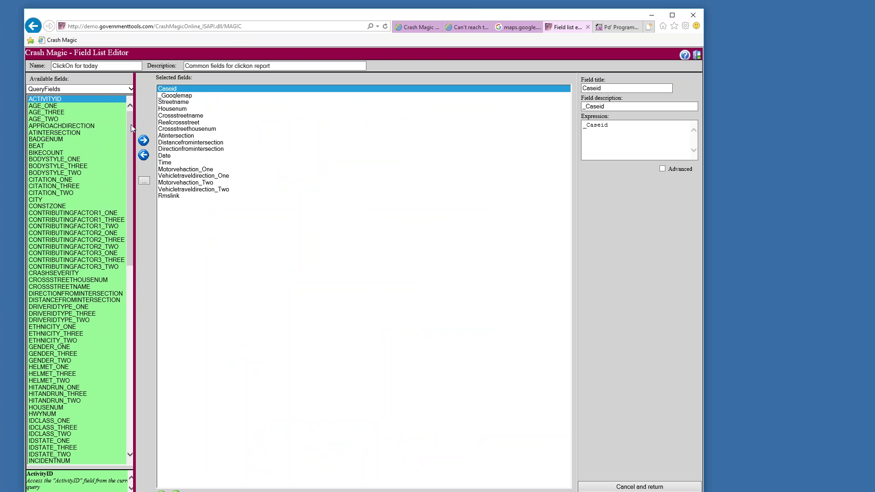
Remove Streetname through Rmslink from the selected fields and mark Caseid as the insertion point
drag(128, 125, 172, 113)
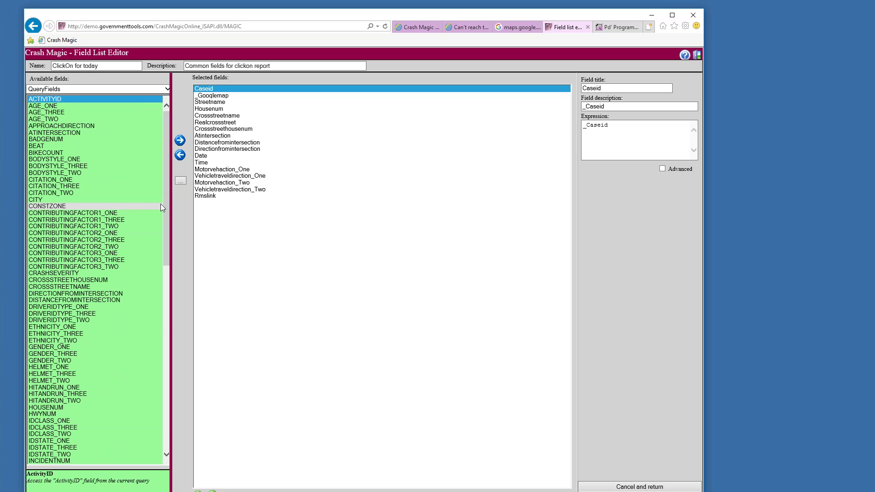
drag(165, 202, 163, 381)
drag(164, 304, 162, 333)
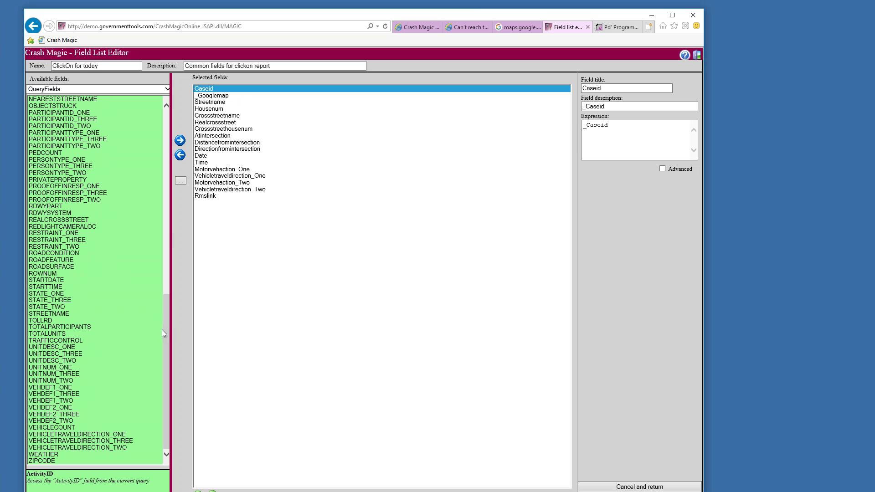
click(213, 96)
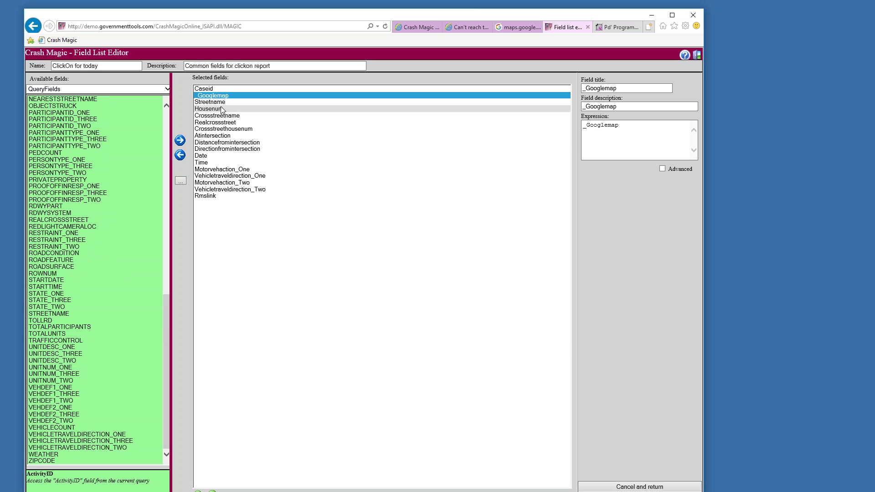
drag(219, 103, 216, 197)
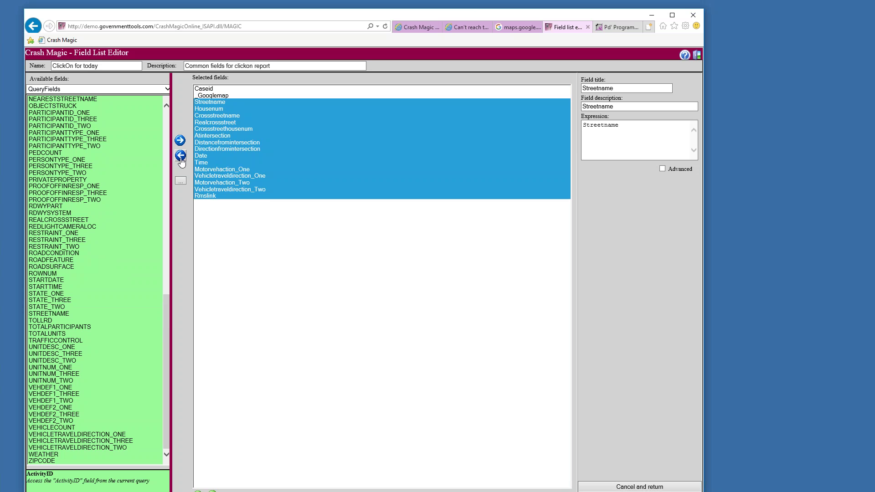
click(180, 156)
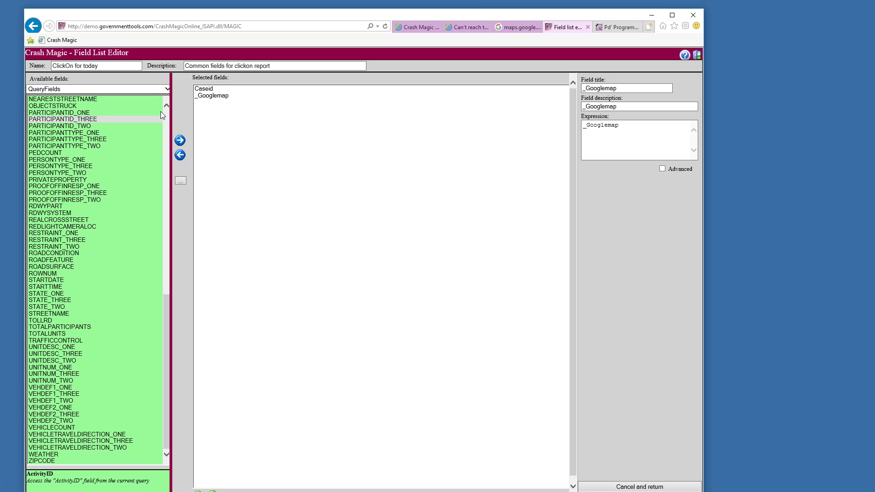
drag(165, 298, 163, 116)
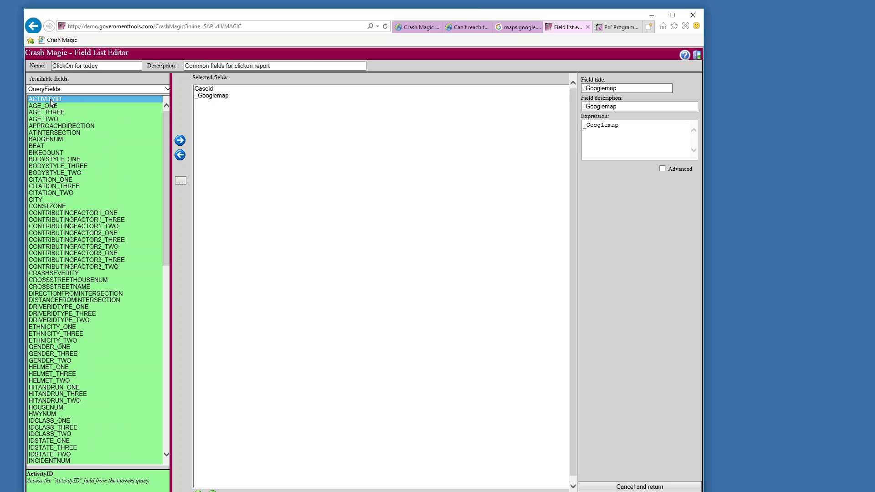
click(204, 90)
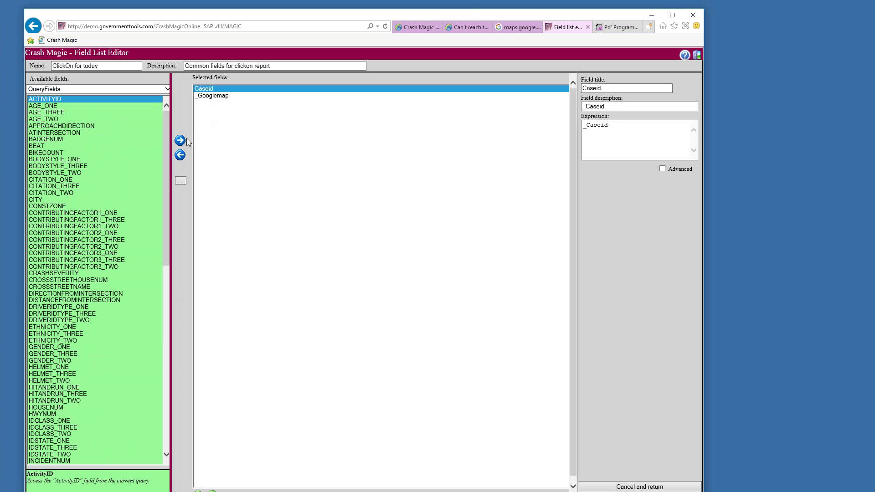
Insert Activityid after Caseid, then pick ATINTERSECTION as the next field
click(181, 141)
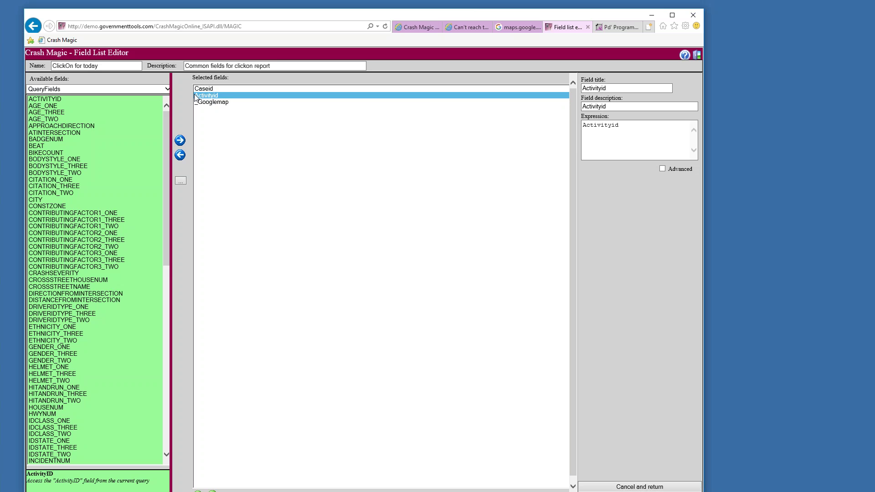
click(68, 135)
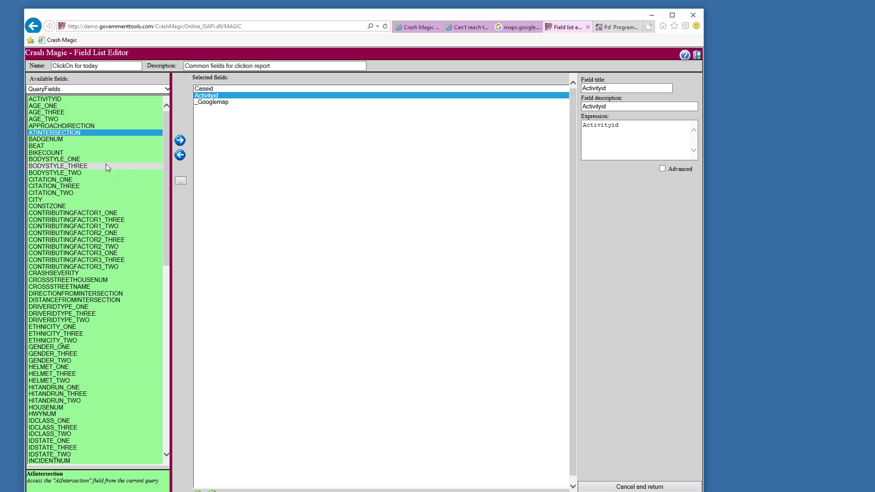
Pick the contributing factor 1, CRASHSEVERITY, direction, distance from intersection and INCIDENTNUM fields
ctrl+click(98, 213)
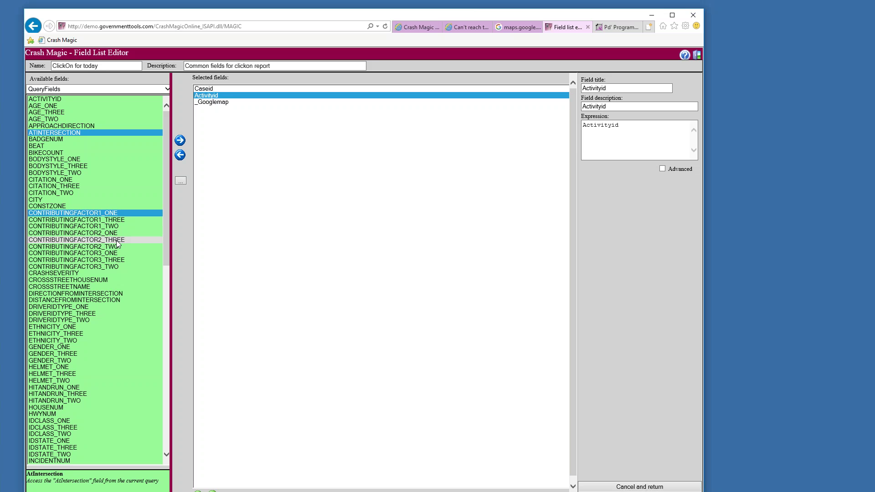
ctrl+shift+click(115, 226)
ctrl+click(111, 220)
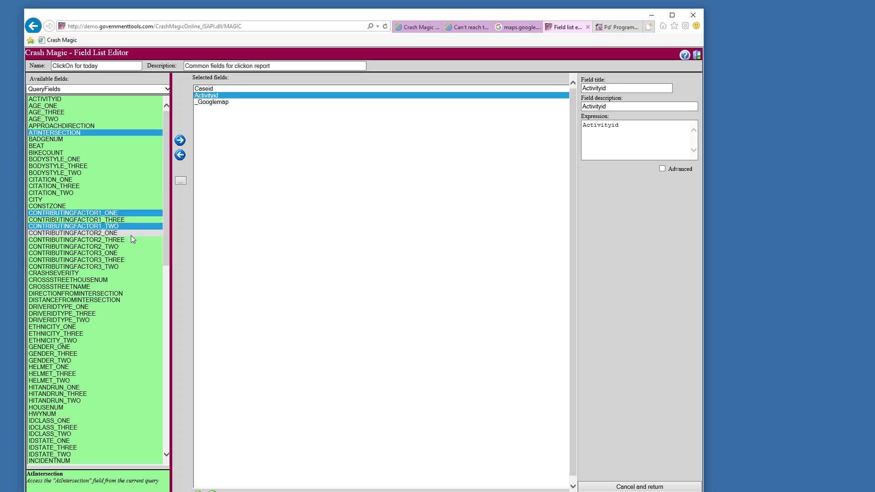
scroll(124, 274, down, 1)
scroll(124, 273, down, 1)
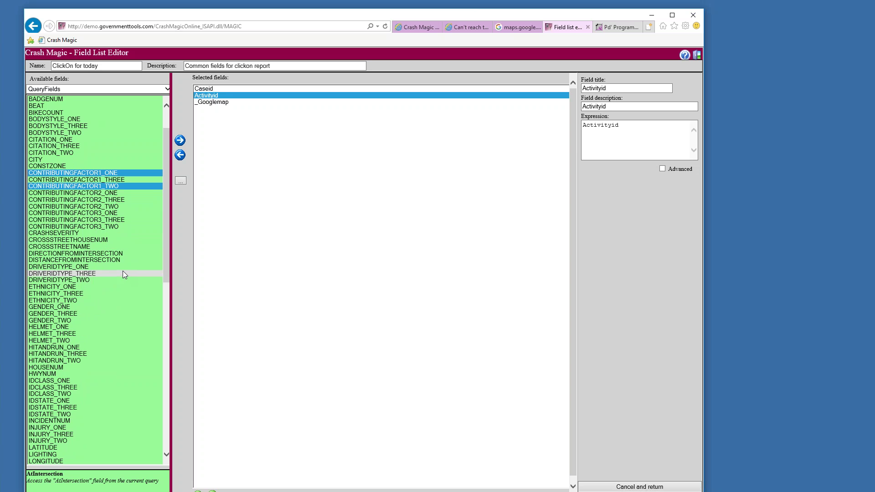
ctrl+click(82, 233)
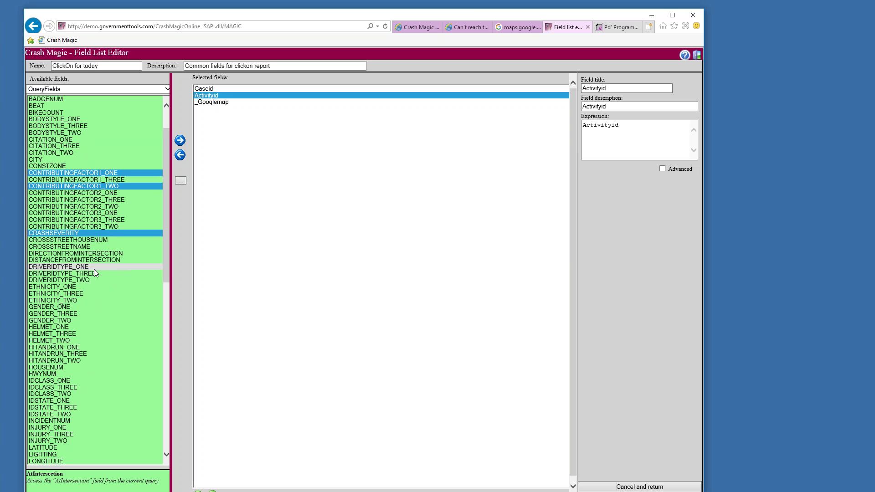
ctrl+click(76, 255)
ctrl+click(82, 260)
scroll(139, 315, down, 3)
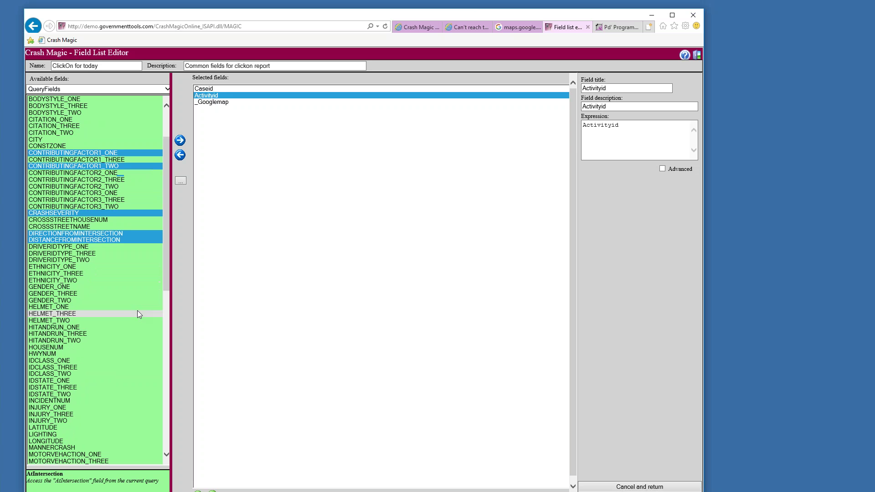
scroll(137, 310, down, 6)
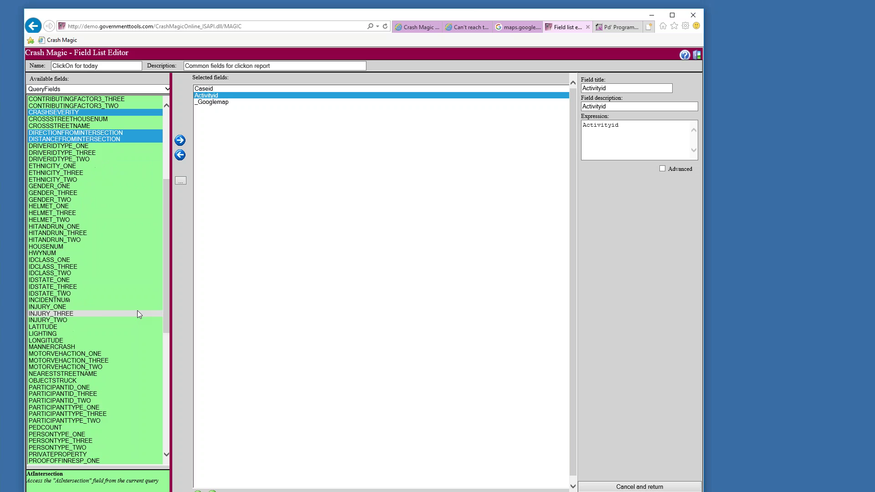
click(72, 240)
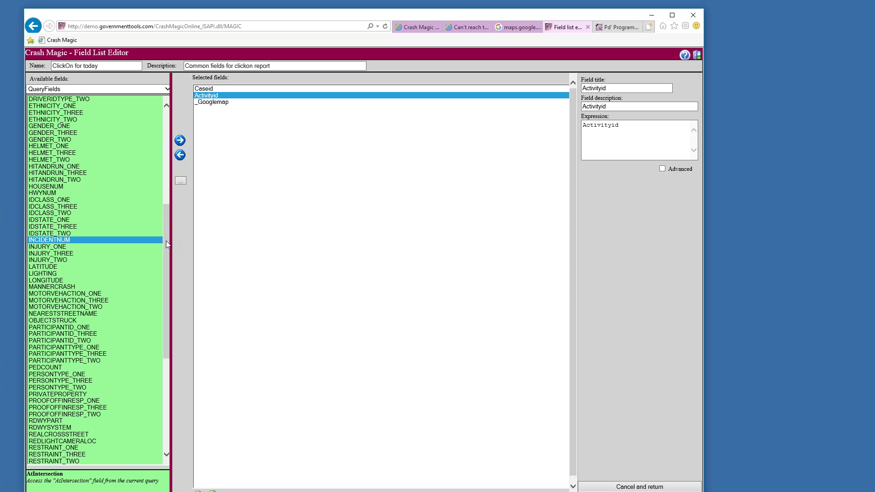
Also pick MANNERCRASH, MOTORVEHACTION_ONE/TWO and VEHICLETRAVELDIRECTION_ONE/TWO
drag(166, 241, 166, 267)
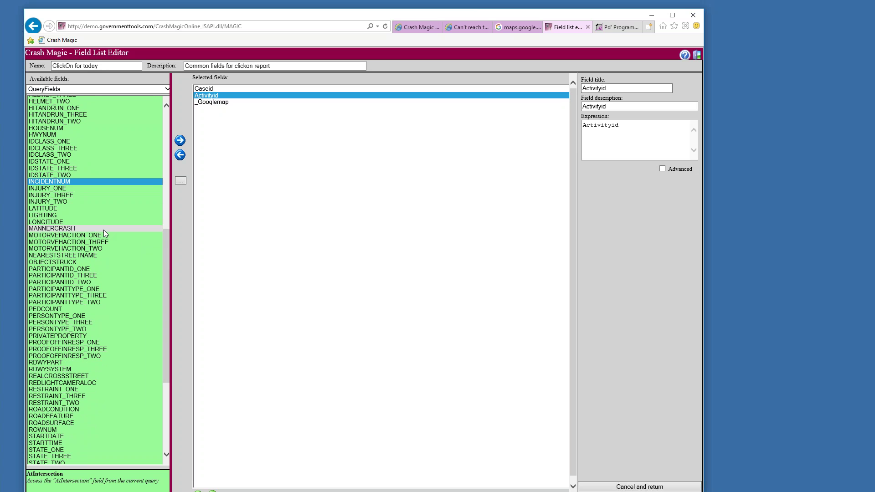
ctrl+click(89, 228)
ctrl+click(86, 249)
ctrl+click(73, 235)
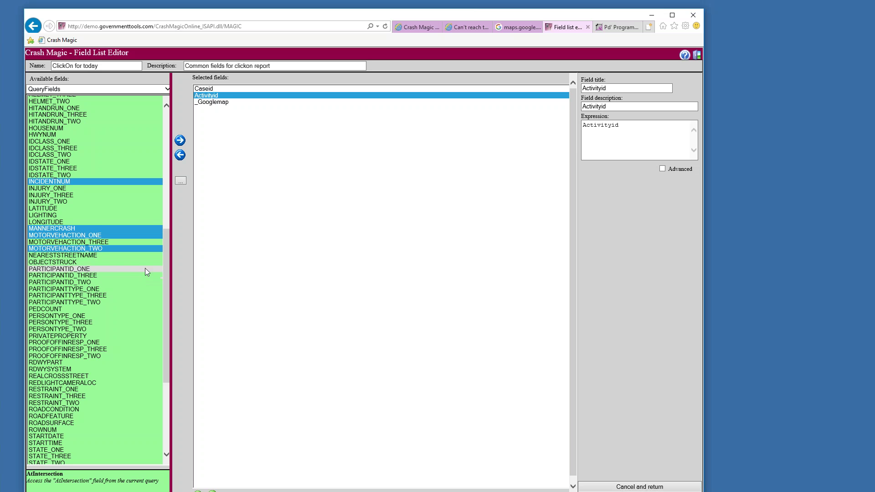
drag(167, 296, 163, 369)
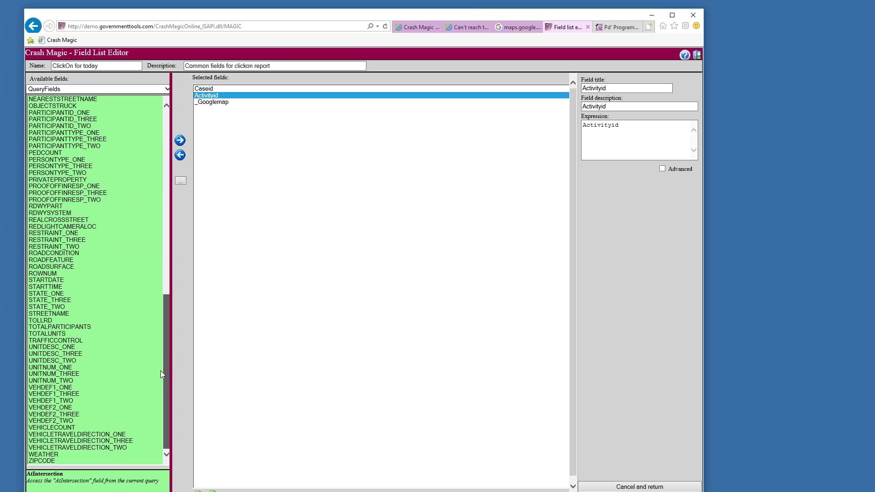
drag(160, 370, 160, 370)
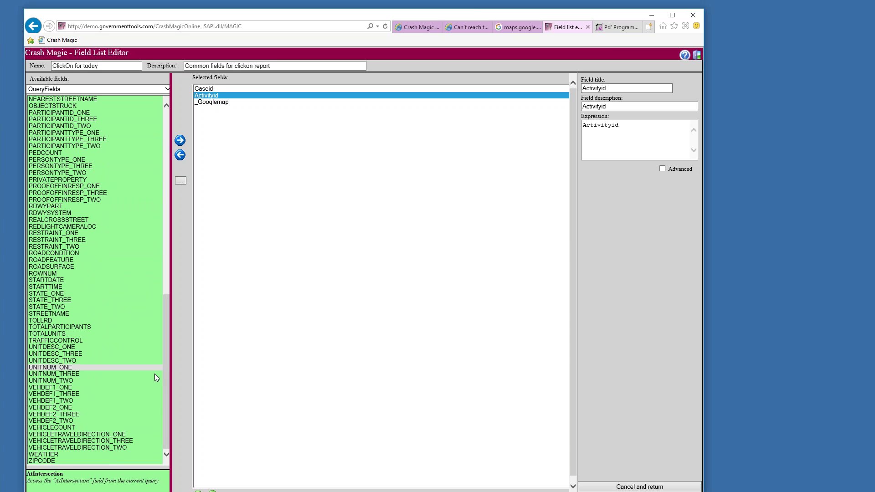
click(101, 436)
ctrl+click(100, 448)
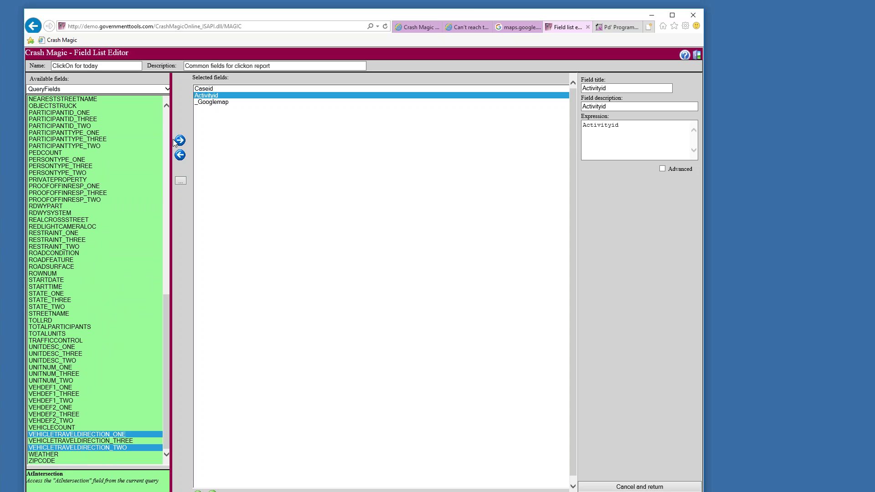
Insert all picked fields after _Googlemap, select Incidentnum, and maximize the editor
drag(167, 302, 165, 84)
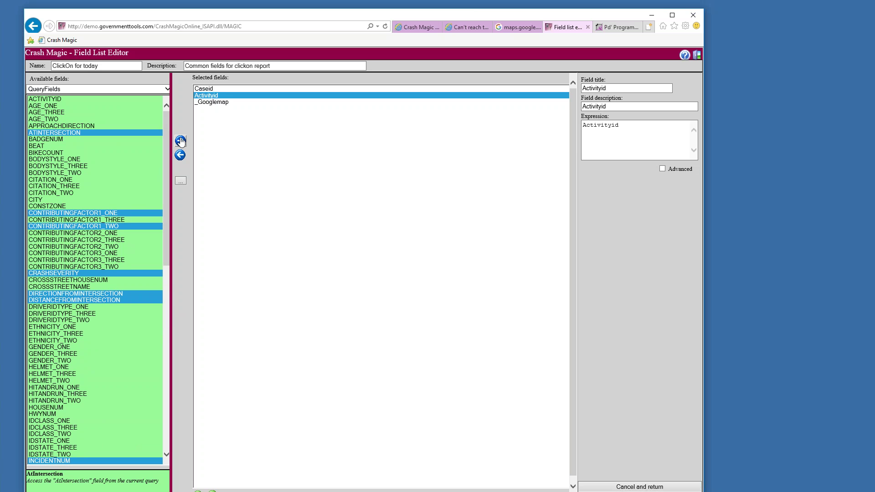
click(208, 103)
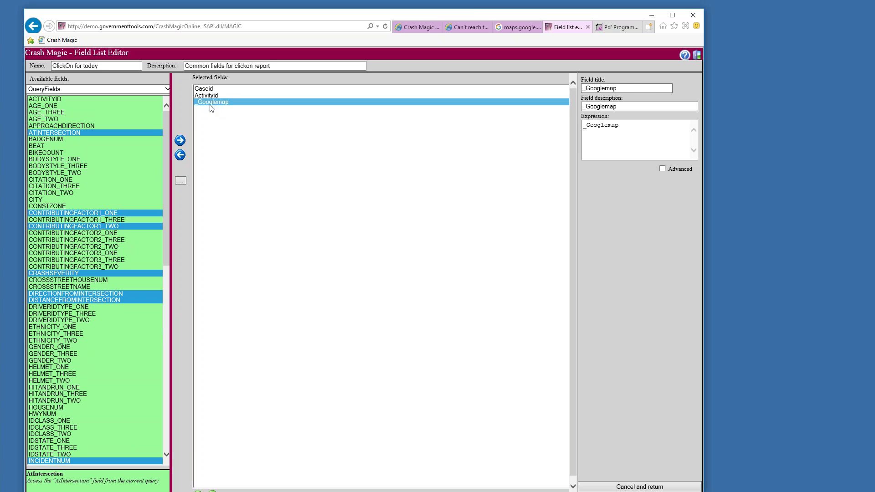
click(181, 142)
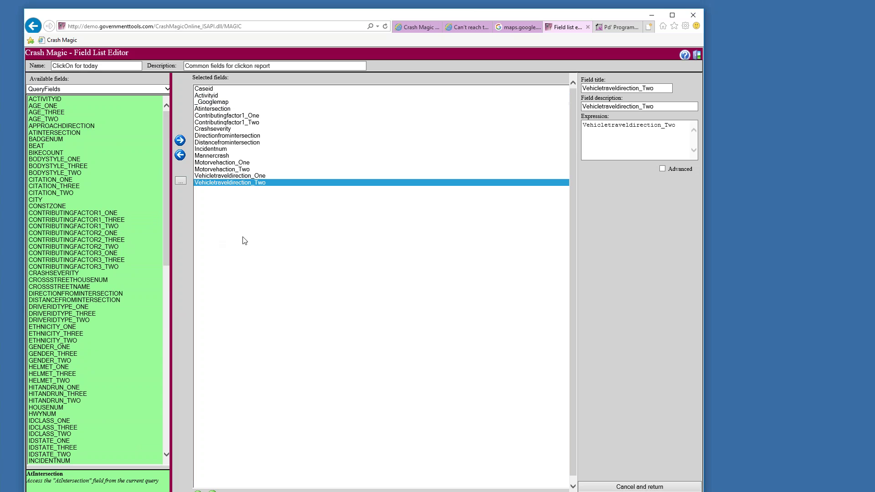
click(236, 150)
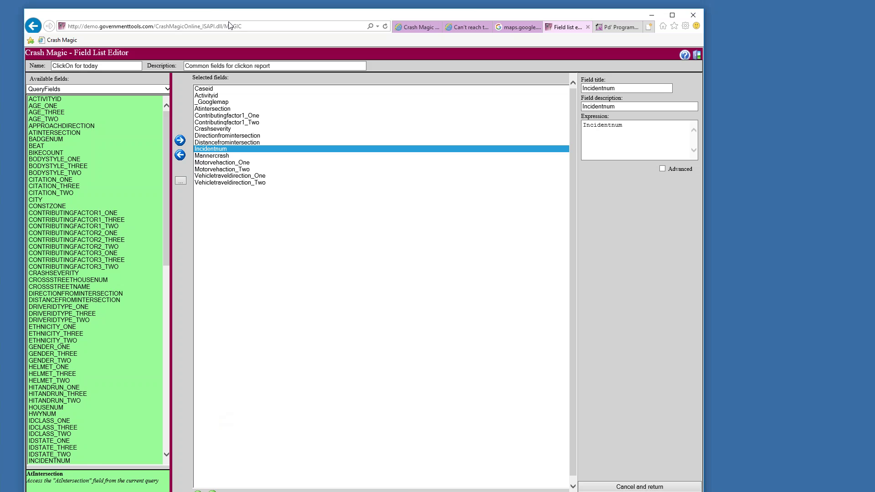
key(super+Up)
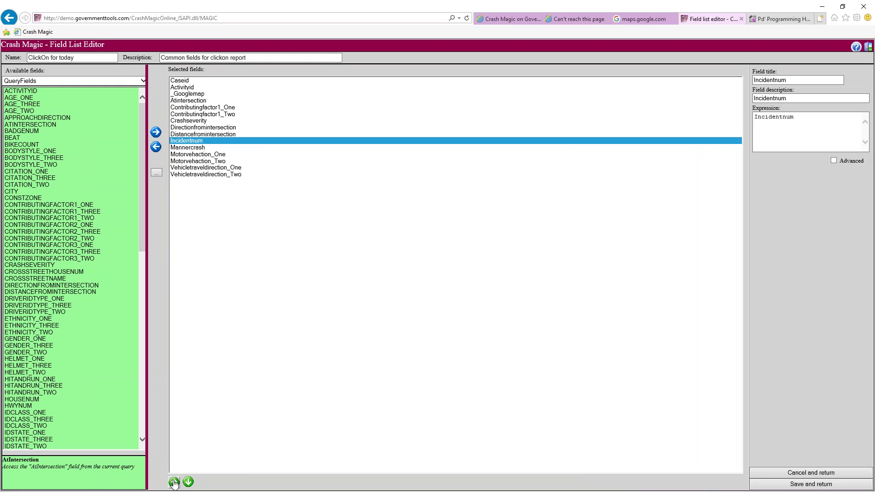
Move Incidentnum up to sit right after Activityid, above _Googlemap
click(174, 482)
click(174, 482)
click(173, 483)
click(173, 482)
click(174, 482)
click(174, 482)
click(174, 482)
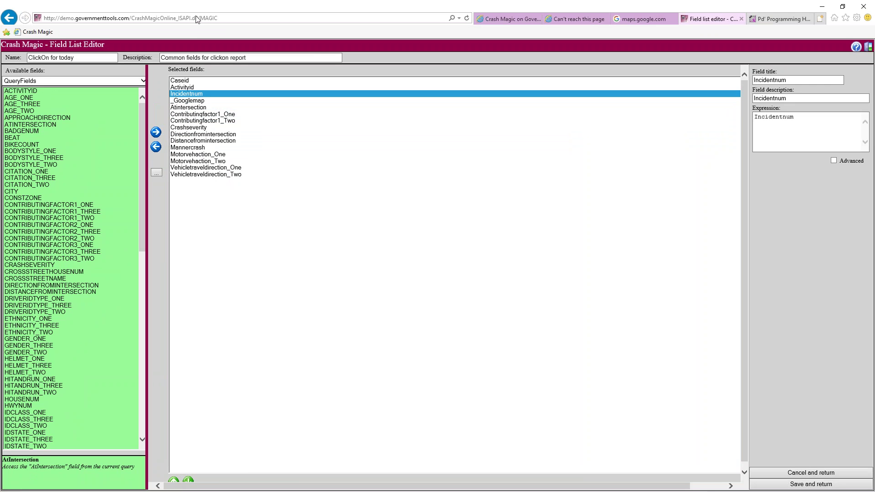
click(182, 95)
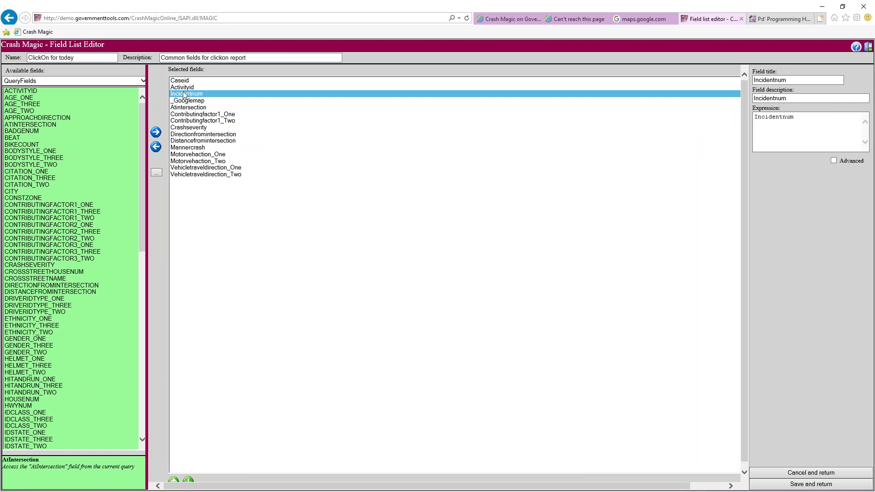
Move the direction and distance pair above Atintersection and save the list
drag(192, 135, 200, 142)
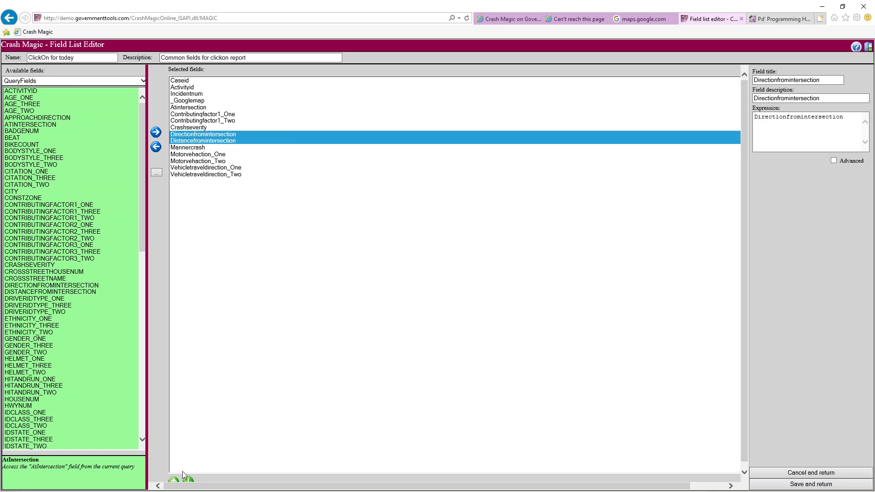
click(175, 480)
click(174, 481)
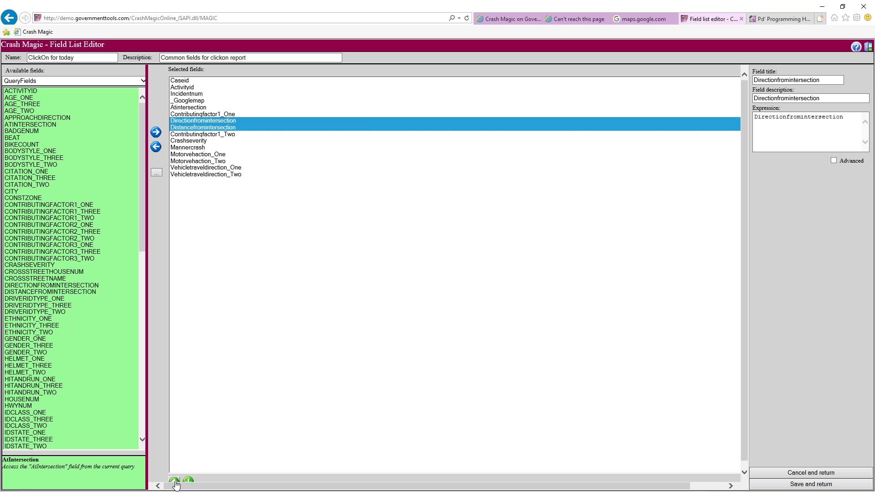
click(175, 481)
click(174, 480)
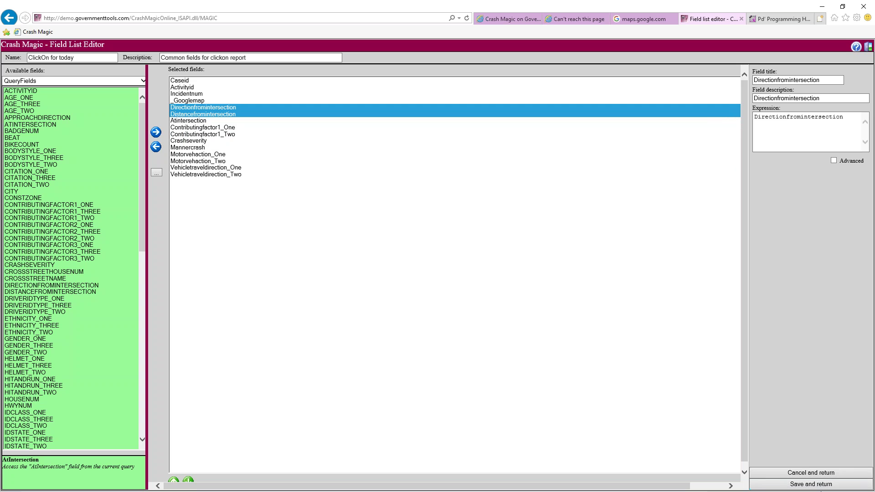
click(813, 484)
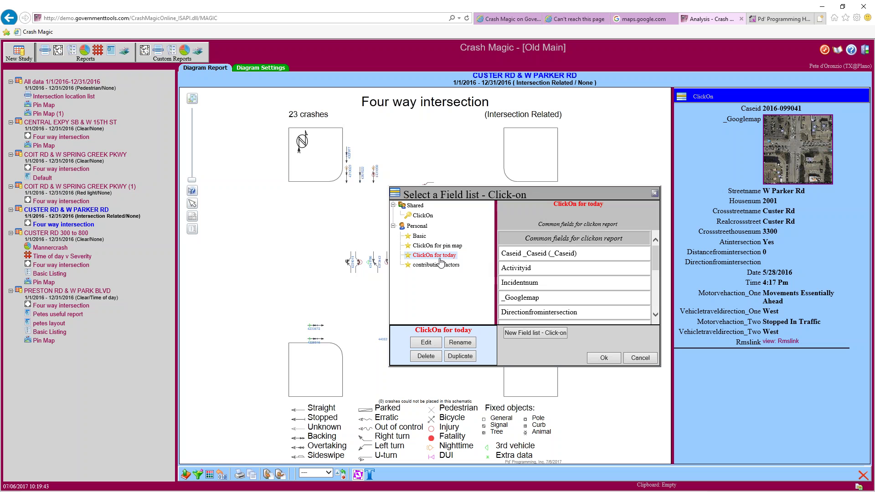
Apply ClickOn for today and show details of crashes in the middle cluster
click(605, 359)
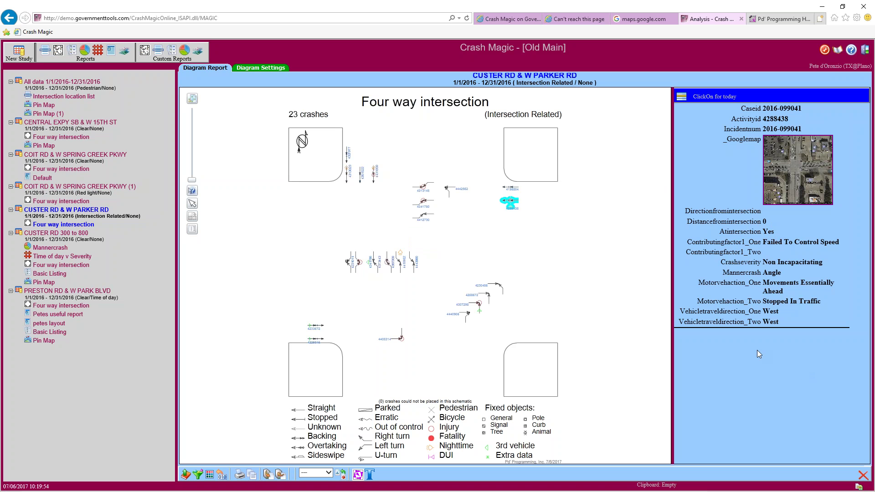
click(479, 303)
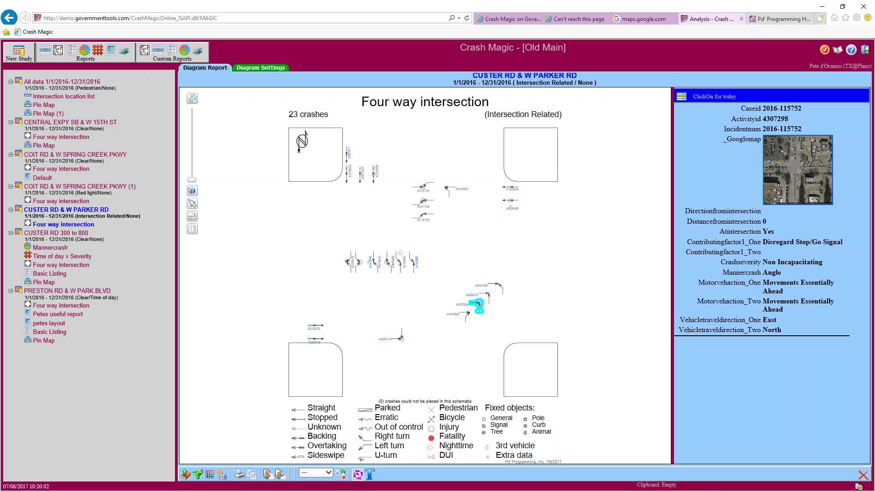
click(387, 263)
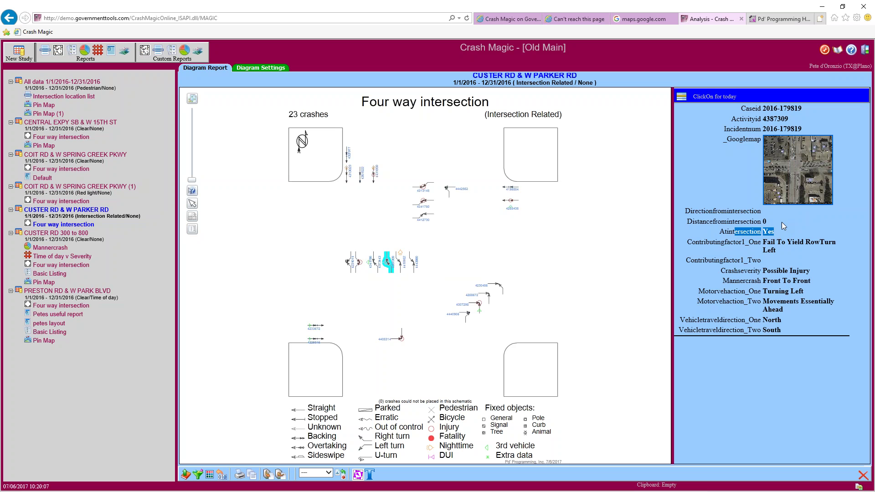
Highlight the direction and distance values, then the report header's intersection name, date and filter
double_click(765, 222)
drag(756, 223, 717, 212)
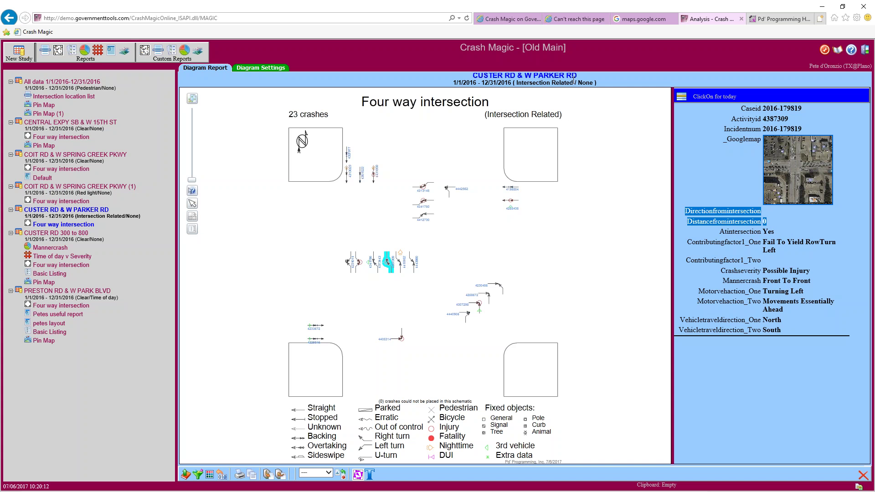
drag(574, 83, 542, 82)
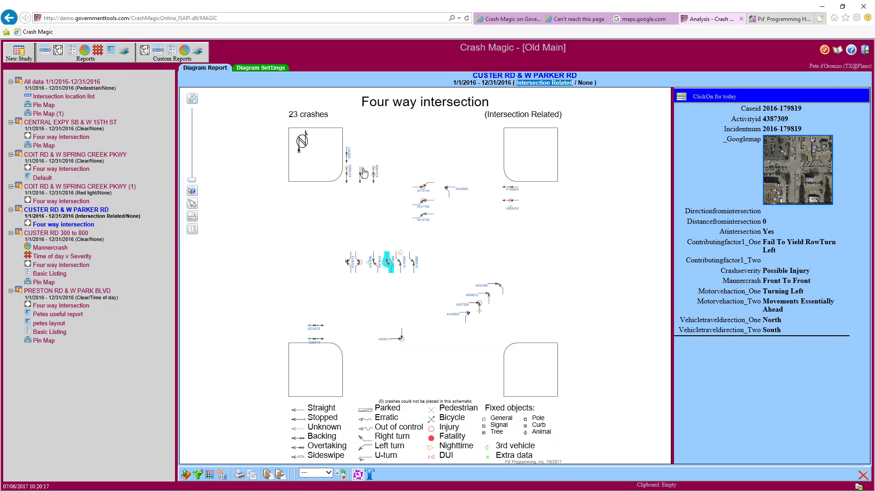
drag(462, 77, 581, 79)
drag(453, 83, 607, 82)
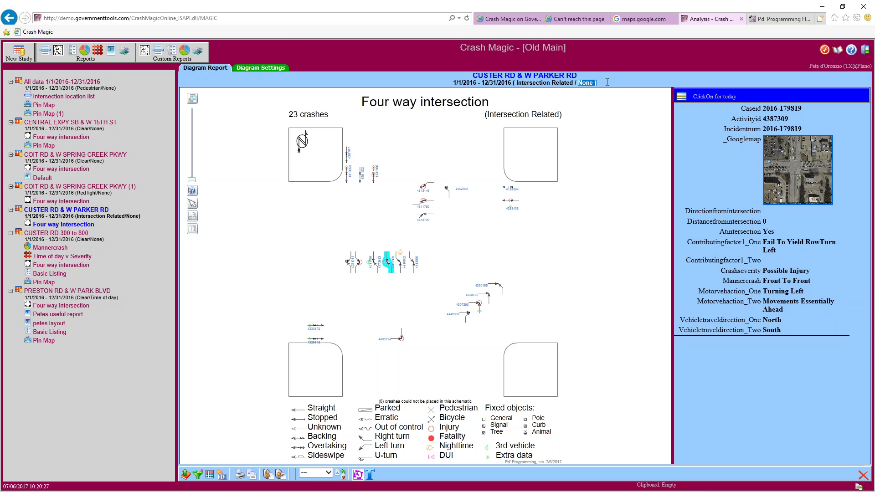
drag(516, 83, 575, 83)
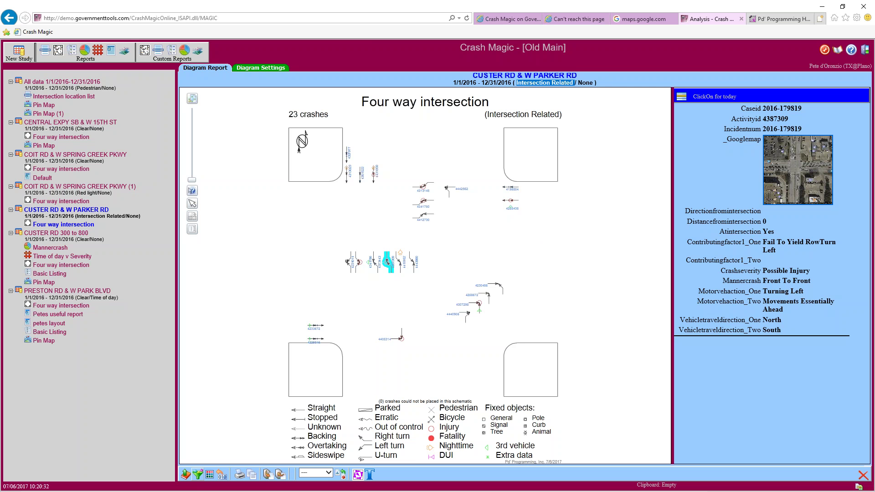
Open the diagram's filter choices and inspect the Intersection Related distance condition
click(198, 475)
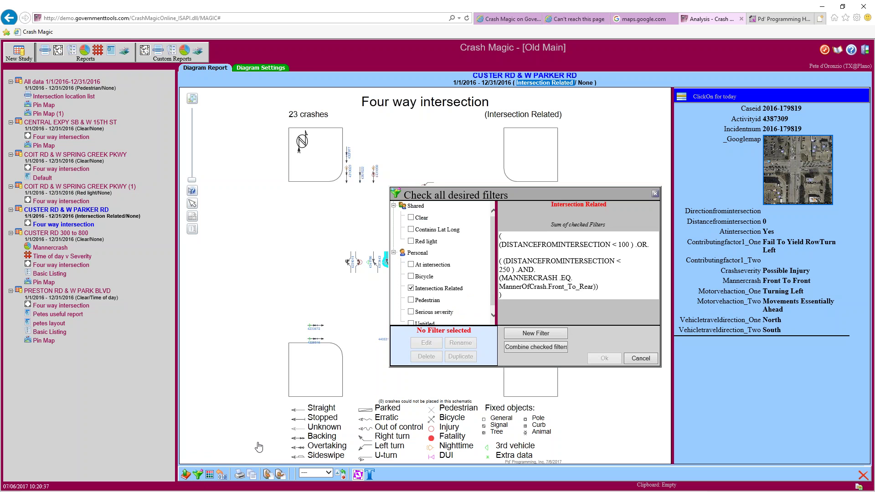
scroll(485, 281, down, 1)
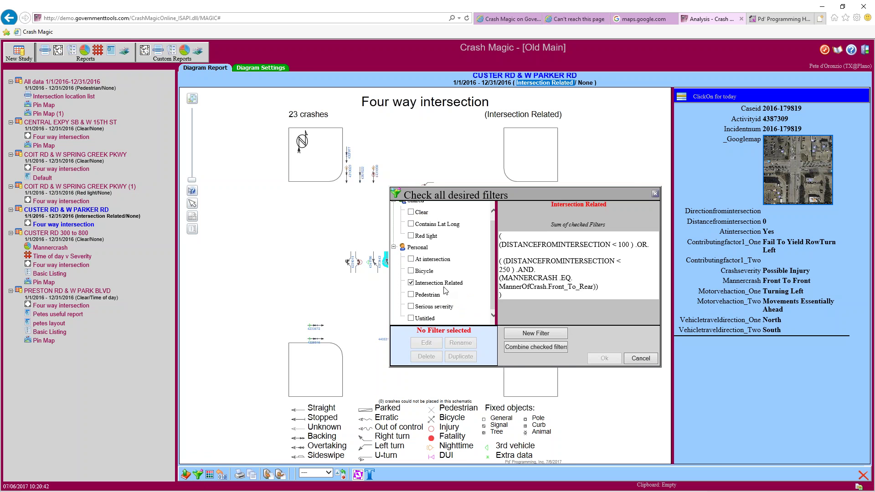
drag(561, 244, 507, 245)
drag(580, 244, 617, 245)
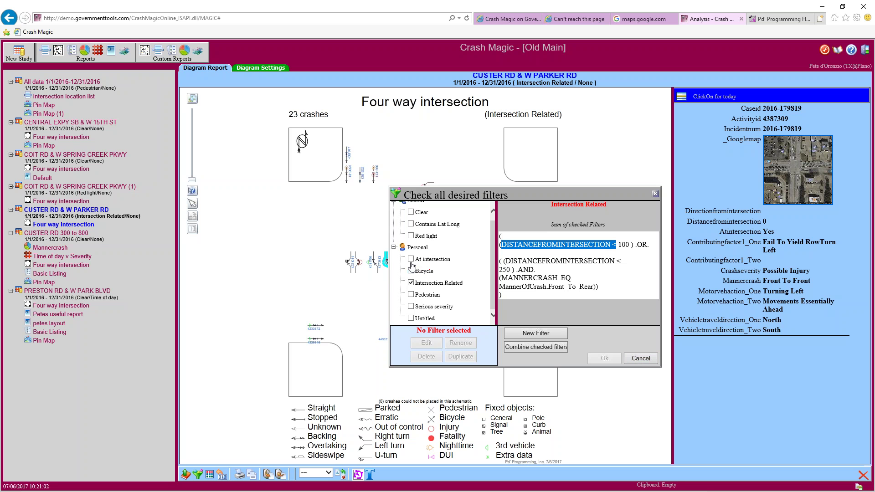
Compare the At intersection filter, then apply the Clear filter instead
click(411, 284)
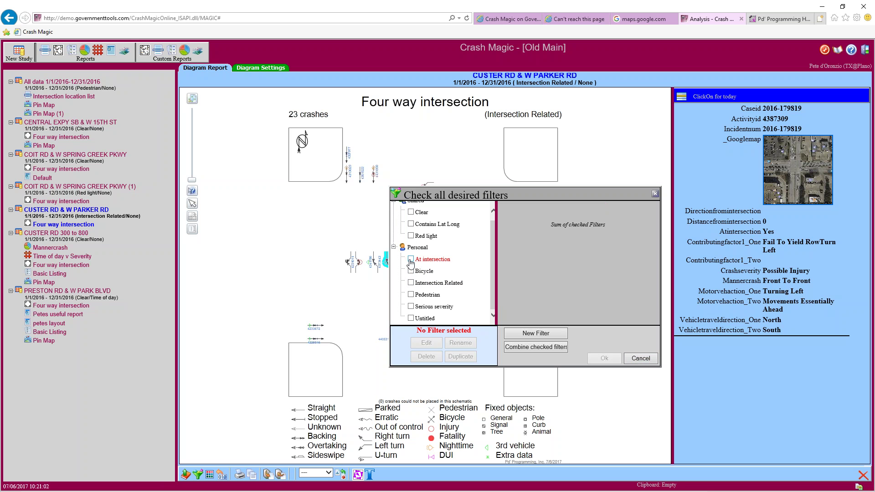
click(412, 260)
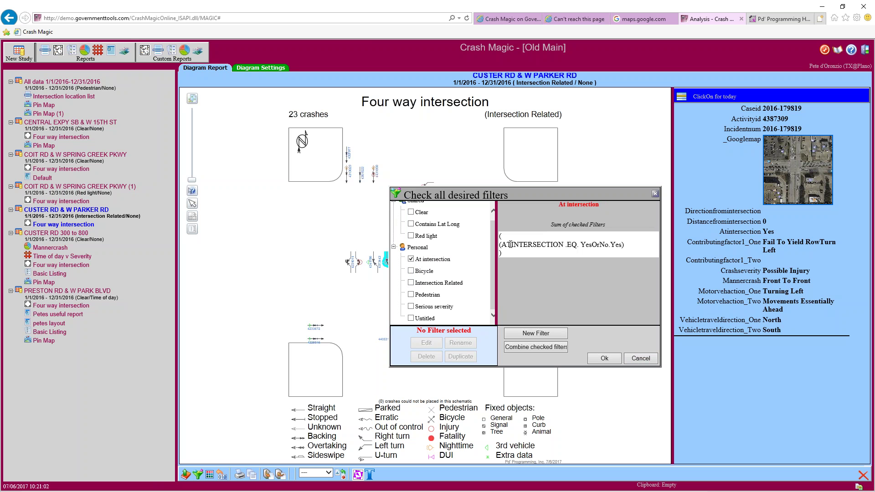
drag(502, 245, 558, 245)
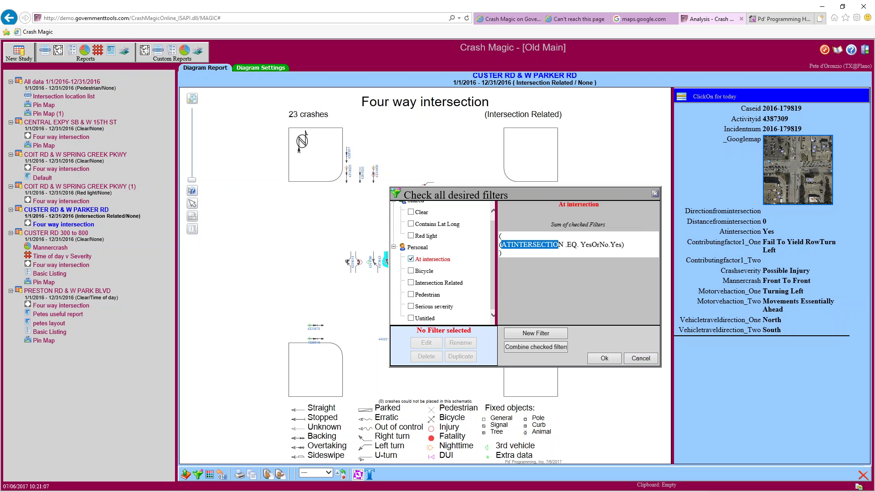
click(410, 259)
click(411, 282)
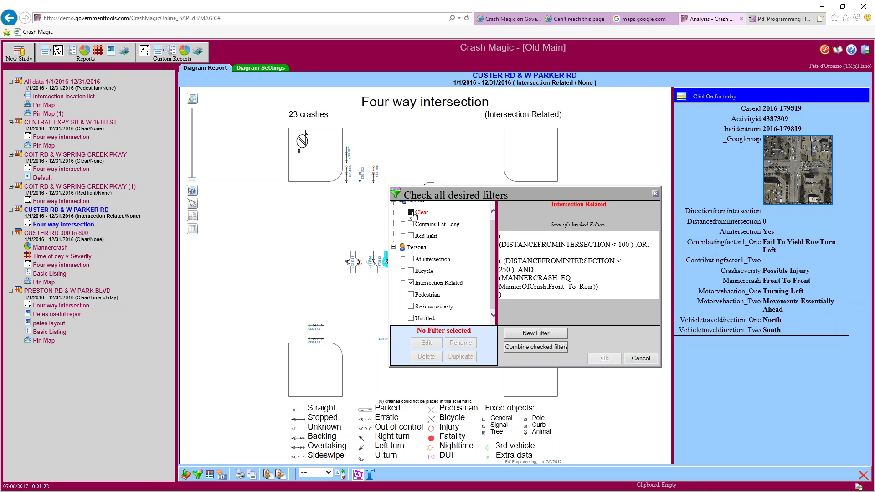
click(411, 212)
click(610, 359)
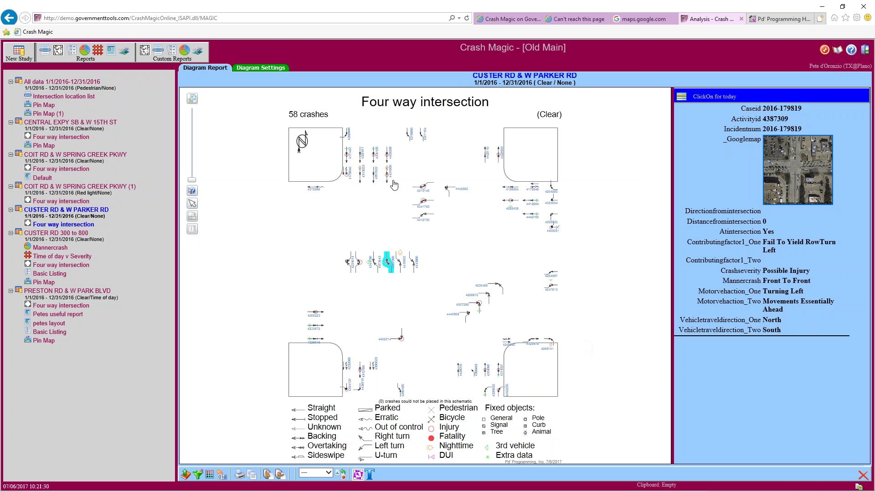
Show the crash north of the intersection and highlight its 250 distance and Angle manner
click(422, 139)
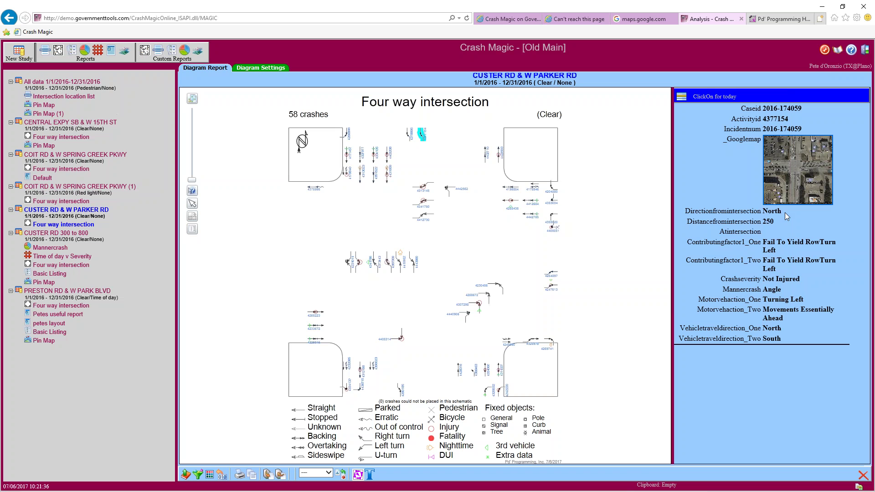
double_click(768, 222)
drag(782, 291, 749, 289)
double_click(764, 222)
double_click(765, 289)
scroll(562, 234, up, 1)
scroll(562, 234, up, 4)
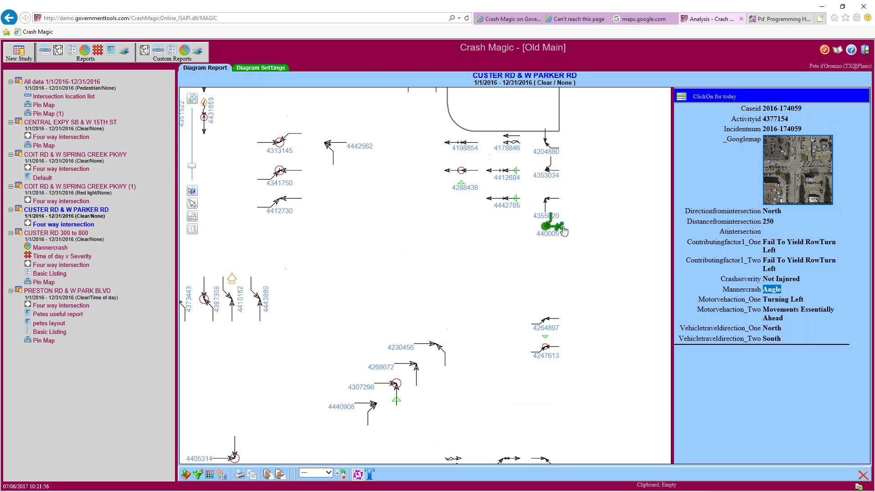
scroll(563, 230, up, 1)
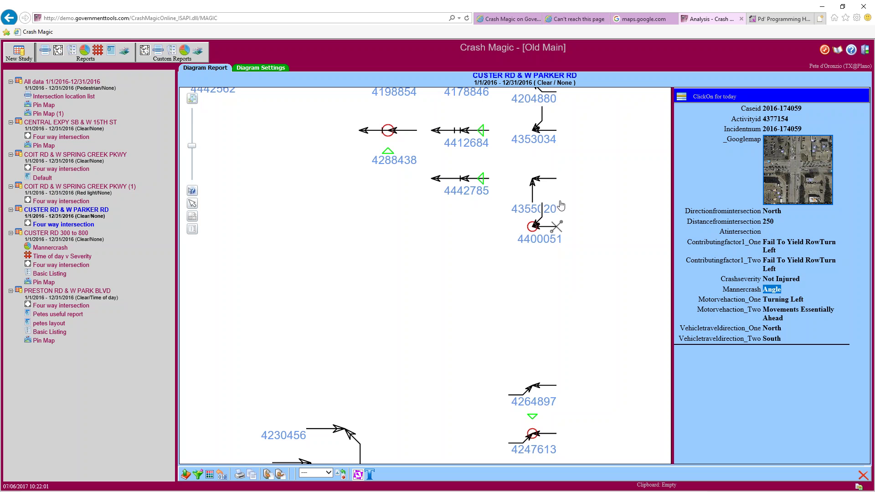
drag(524, 161, 525, 277)
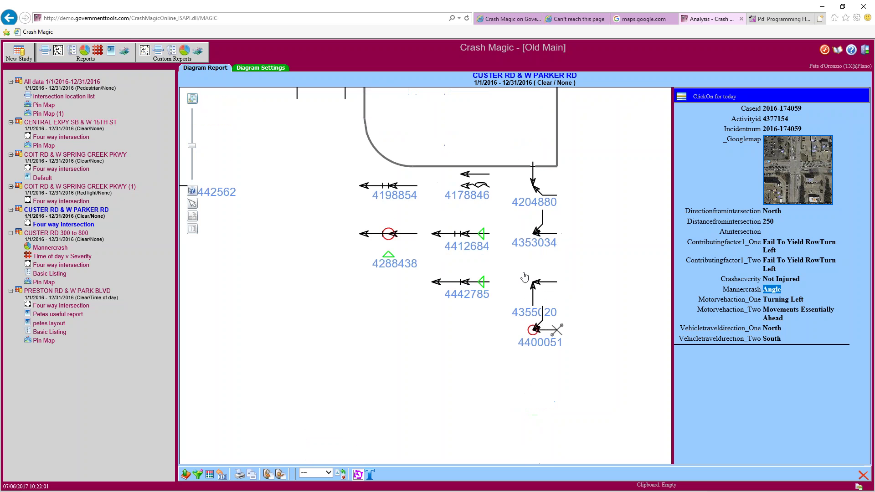
scroll(460, 262, up, 2)
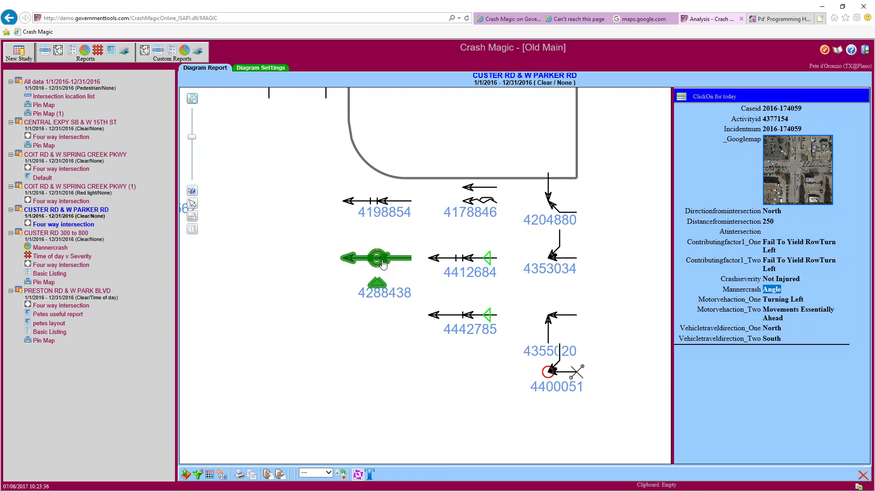
click(382, 265)
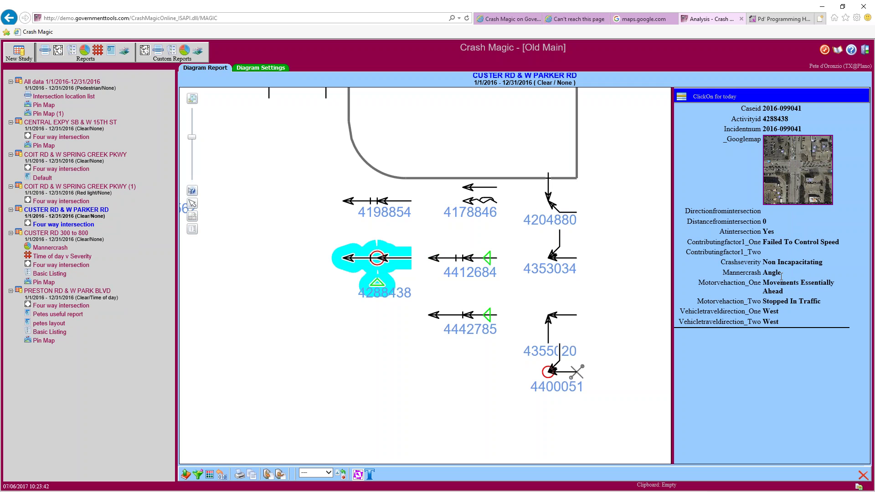
drag(781, 275, 764, 273)
Shift the diagram left and show crash 4341750, a Front To Rear stop/go-signal crash
scroll(325, 257, up, 3)
scroll(326, 257, left, 5)
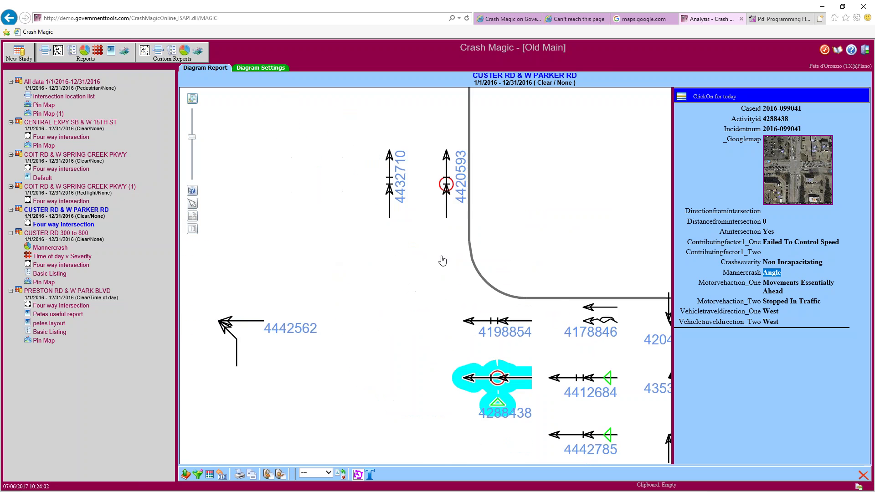
scroll(346, 292, left, 2)
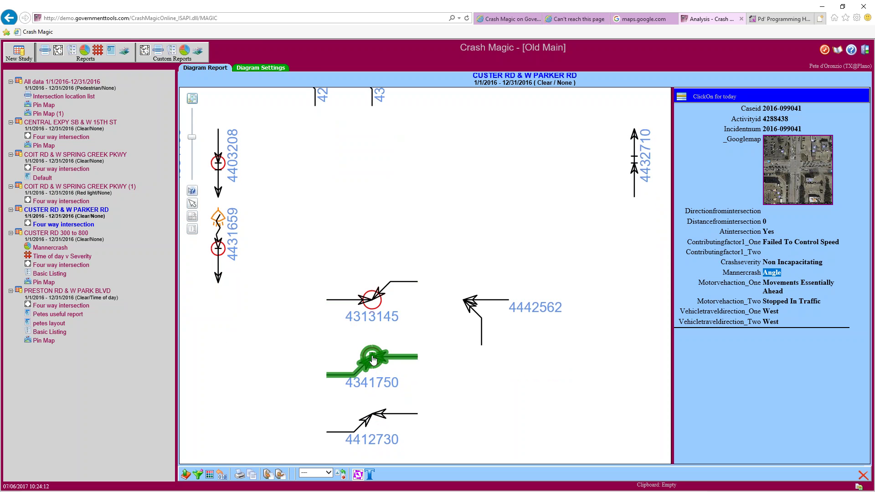
click(373, 361)
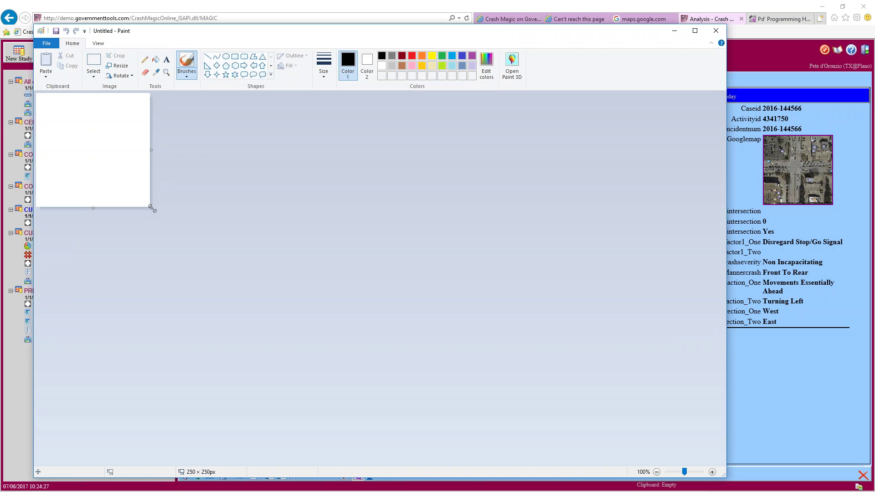
Resize the Paint canvas to 654×477 and pencil-sketch two opposing arrows joined by a bar
drag(151, 207, 335, 311)
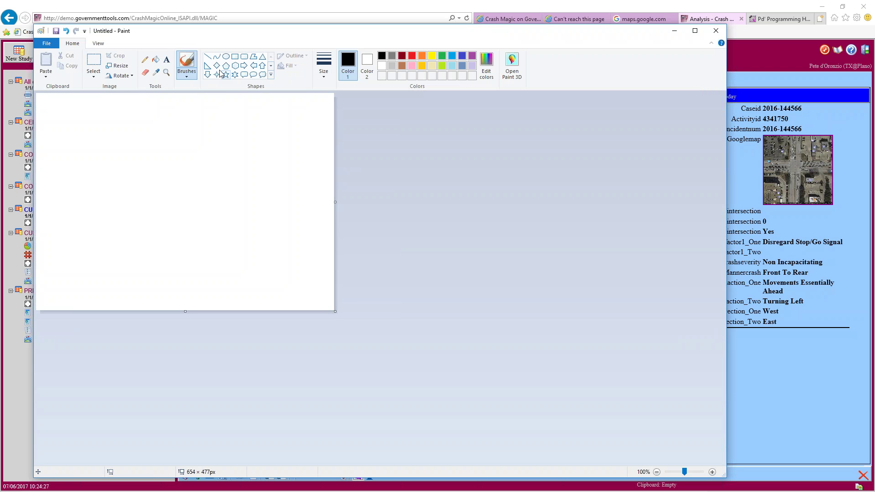
click(145, 60)
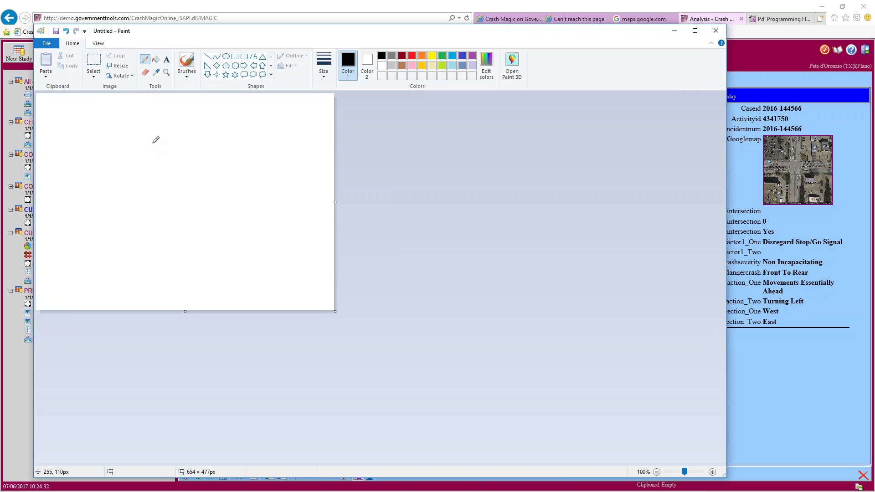
drag(169, 139, 168, 260)
mouse_move(160, 215)
mouse_down()
mouse_move(169, 205)
mouse_move(179, 222)
mouse_up()
mouse_move(163, 181)
mouse_down()
mouse_move(168, 194)
mouse_move(175, 189)
mouse_up()
drag(157, 201, 176, 200)
Sketch a second two-headed vertical arrow to the right, then minimize Paint
drag(217, 139, 219, 196)
mouse_move(209, 150)
mouse_down()
mouse_move(218, 138)
mouse_move(231, 151)
mouse_move(218, 193)
mouse_move(223, 185)
mouse_up()
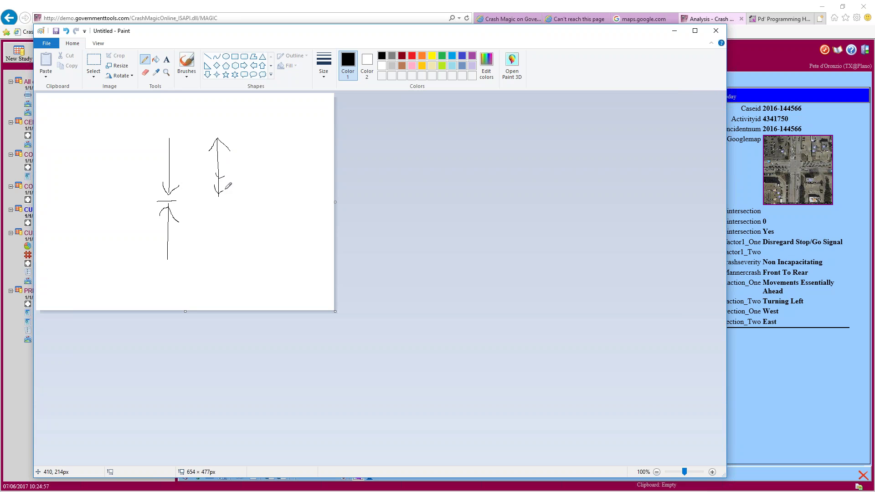
drag(218, 223, 217, 258)
mouse_move(208, 210)
mouse_down()
mouse_move(213, 200)
mouse_move(232, 199)
mouse_up()
click(675, 30)
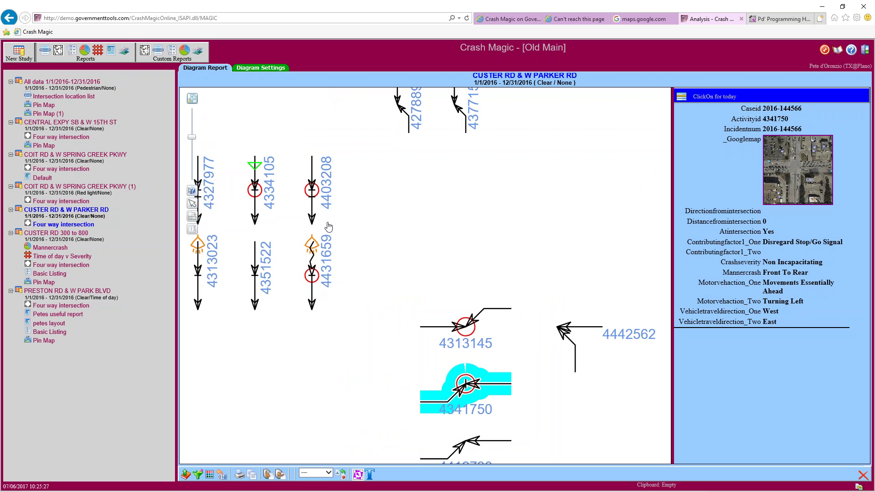
Scroll down the Custer Rd & W Parker Rd diagram to the Parked/Erratic/Out of control/Right turn legend
scroll(266, 241, left, 5)
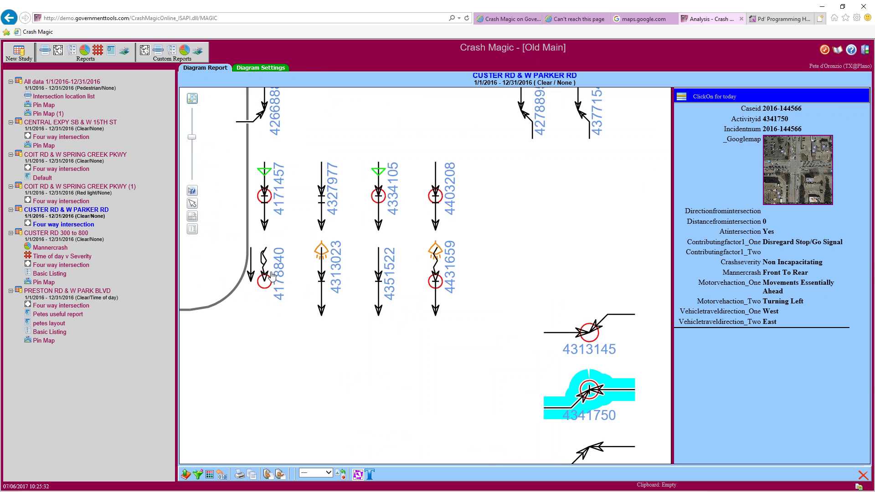
scroll(369, 385, down, 10)
scroll(371, 385, down, 10)
scroll(363, 392, down, 10)
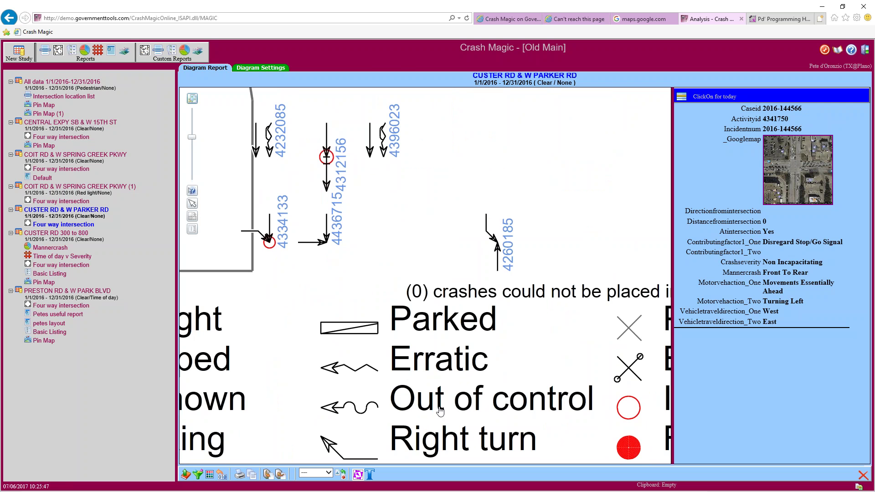
Pan the diagram around to bring the whole symbol legend into view
drag(323, 400, 443, 372)
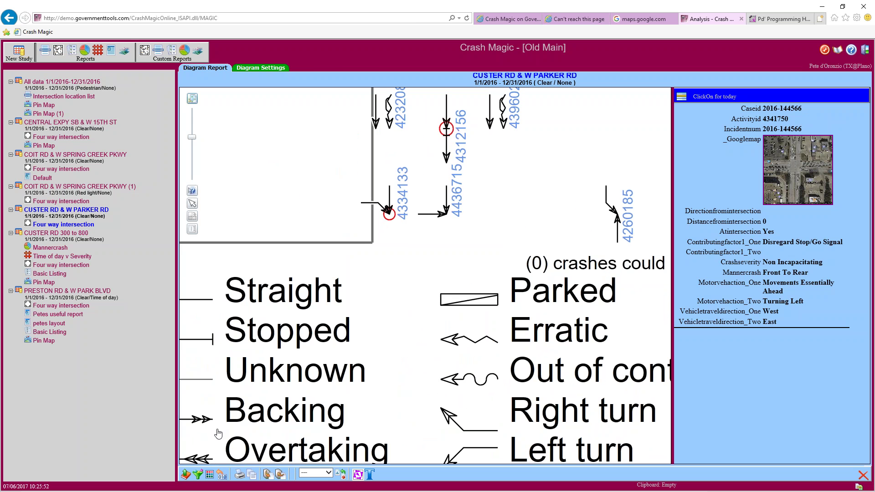
drag(365, 363, 209, 357)
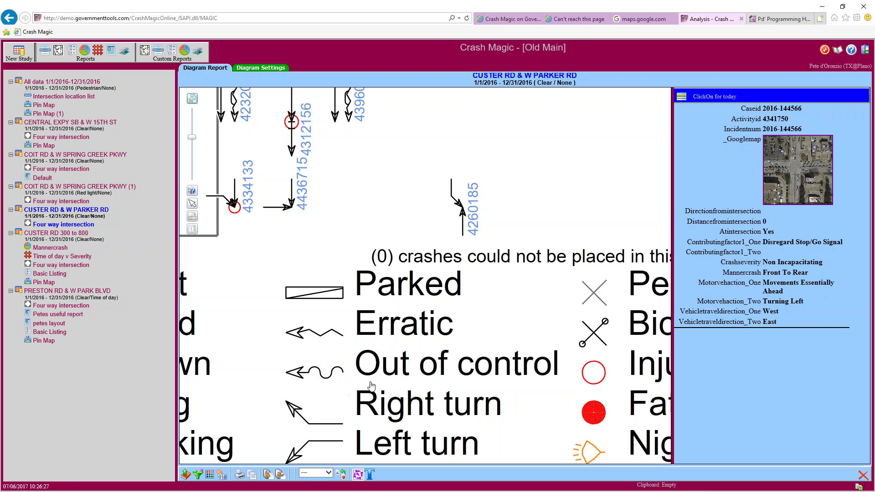
drag(387, 384, 465, 274)
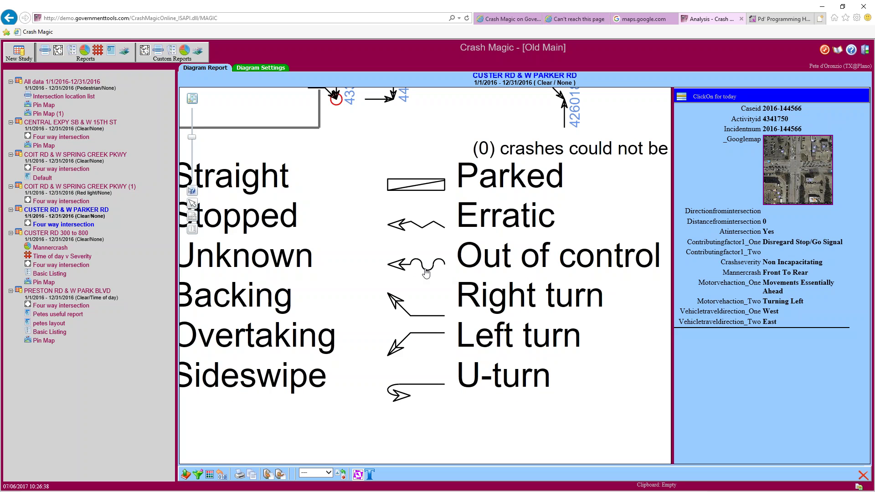
Pan back up past crashes 4265223, 4233672 and 4229816 to the top row of crashes
drag(436, 227, 426, 408)
drag(437, 184, 401, 406)
drag(351, 280, 505, 286)
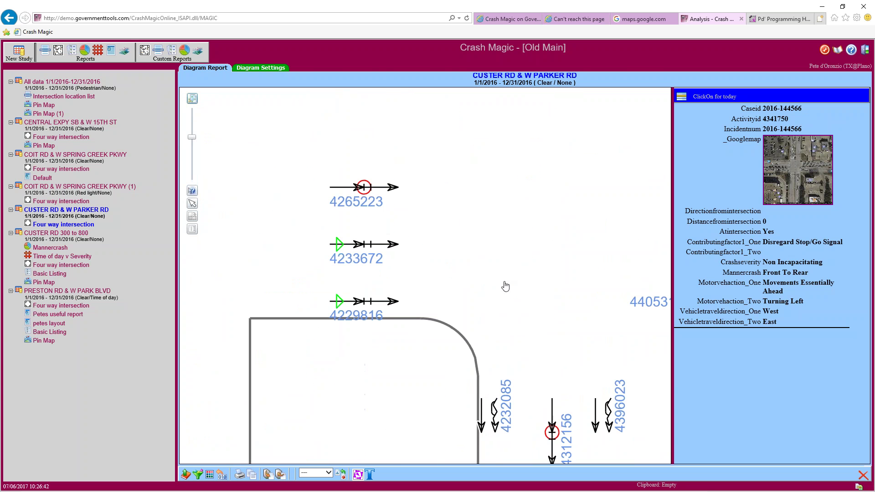
mouse_move(458, 243)
mouse_down()
mouse_move(419, 287)
mouse_move(406, 369)
mouse_move(431, 268)
mouse_move(548, 247)
mouse_move(451, 247)
mouse_move(463, 242)
mouse_up()
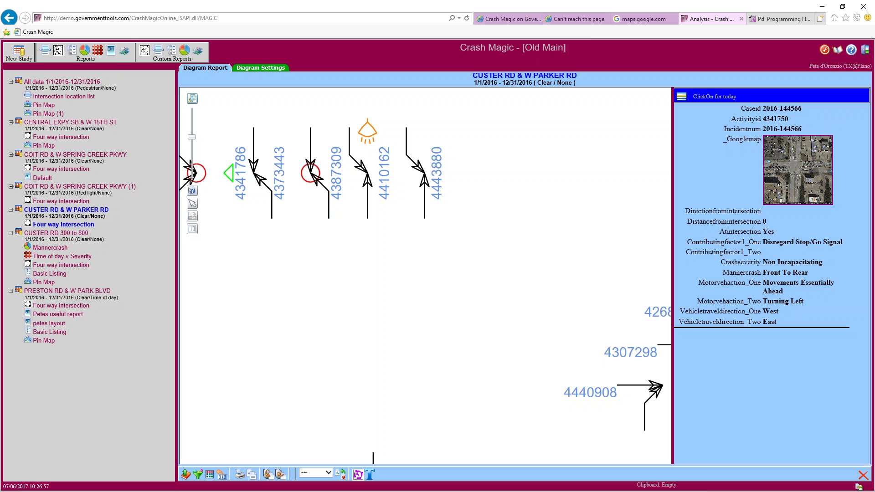
Open the Crash Magic Configurations instance, pick NE@DOR and enter the user id and password
click(502, 21)
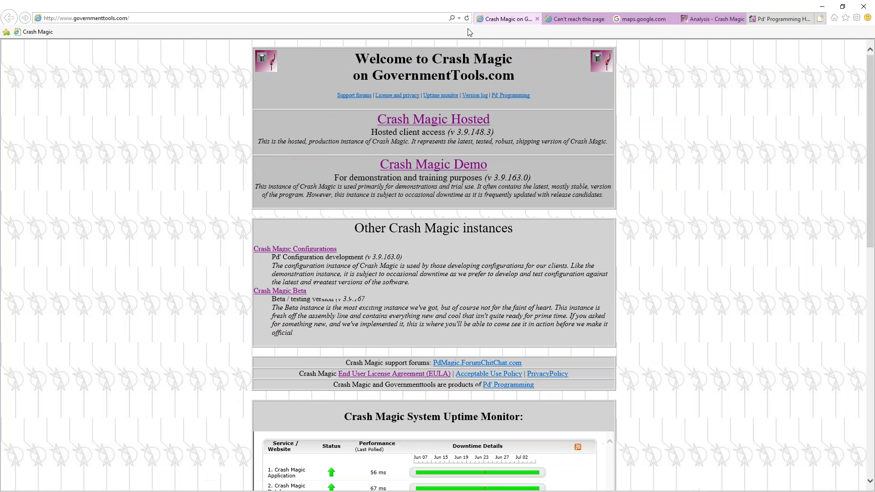
click(308, 251)
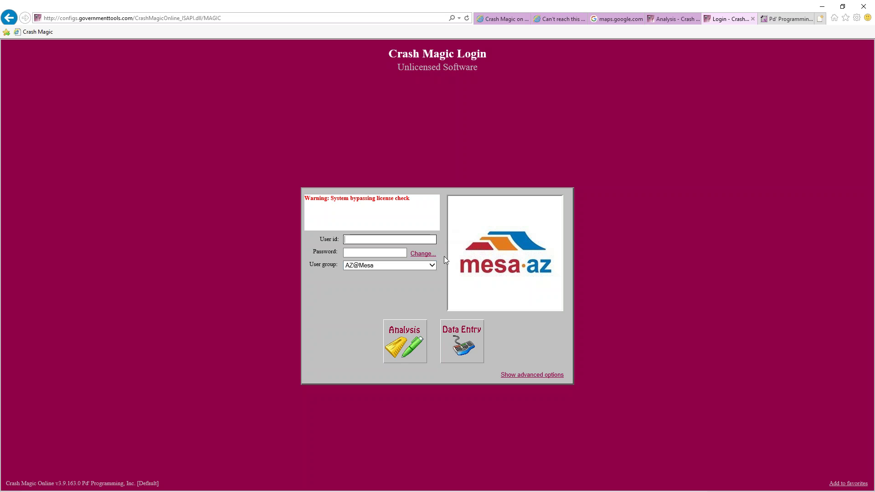
click(369, 265)
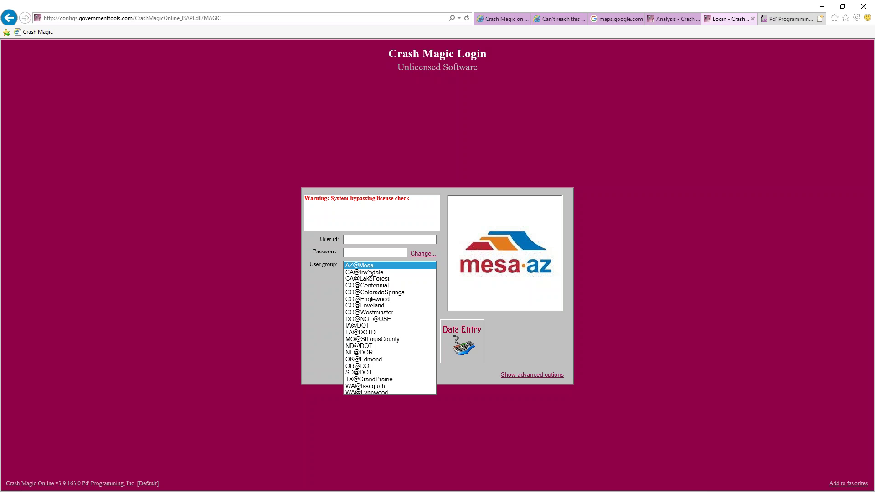
click(370, 353)
click(360, 240)
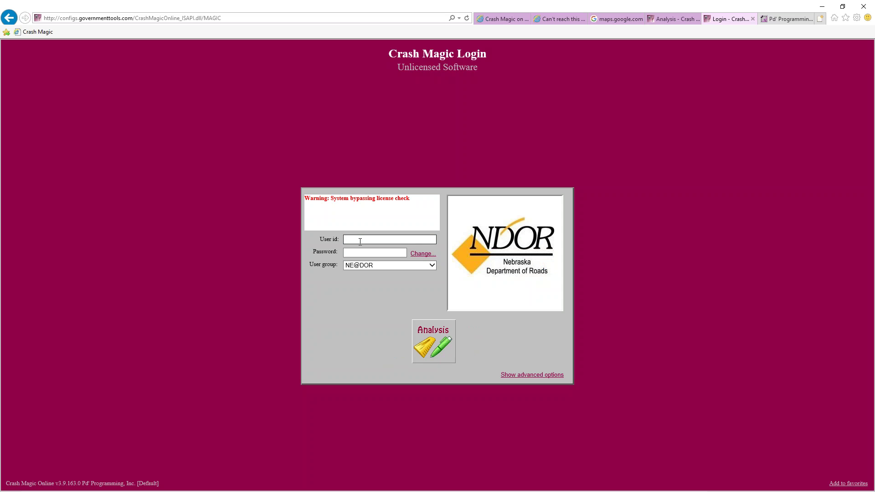
text(Pete)
key(Tab)
text(•••)
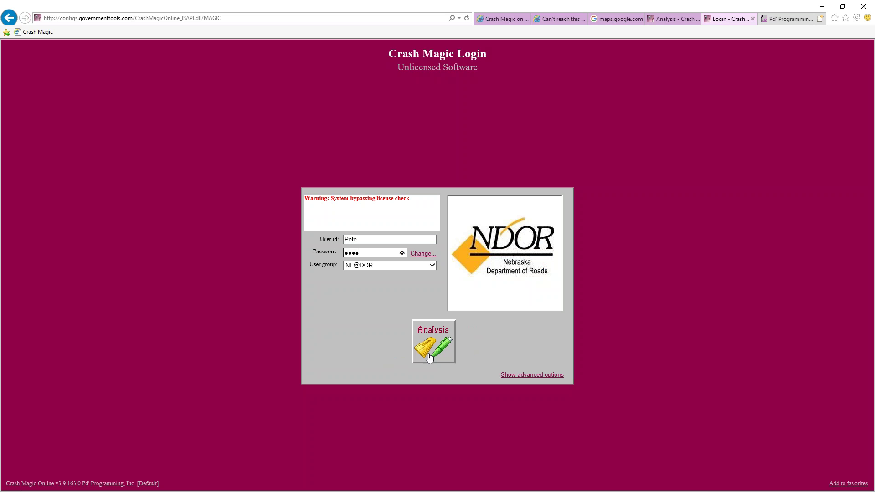
Attempt the Analysis login, dismiss the failure message, and close the Configurations login tab
click(433, 343)
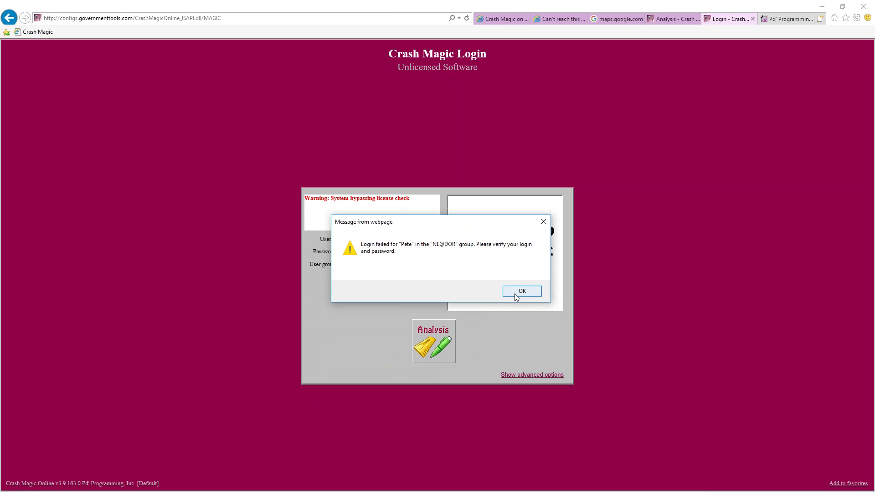
click(521, 289)
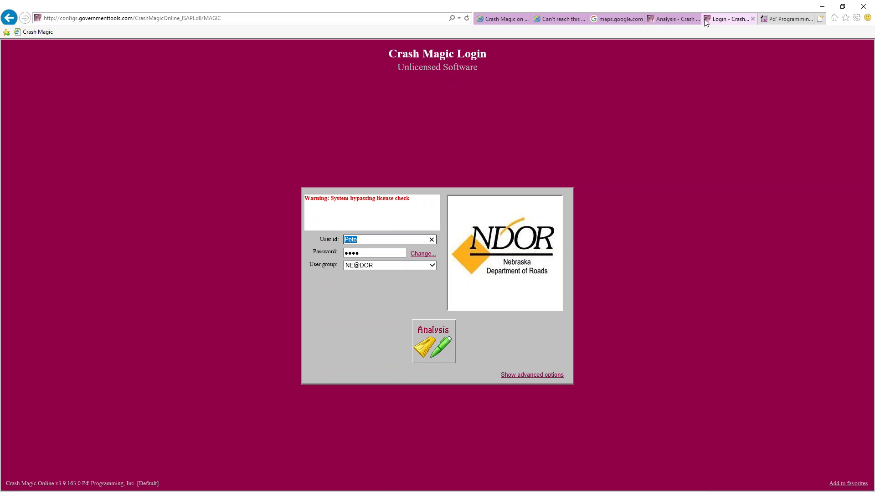
click(753, 18)
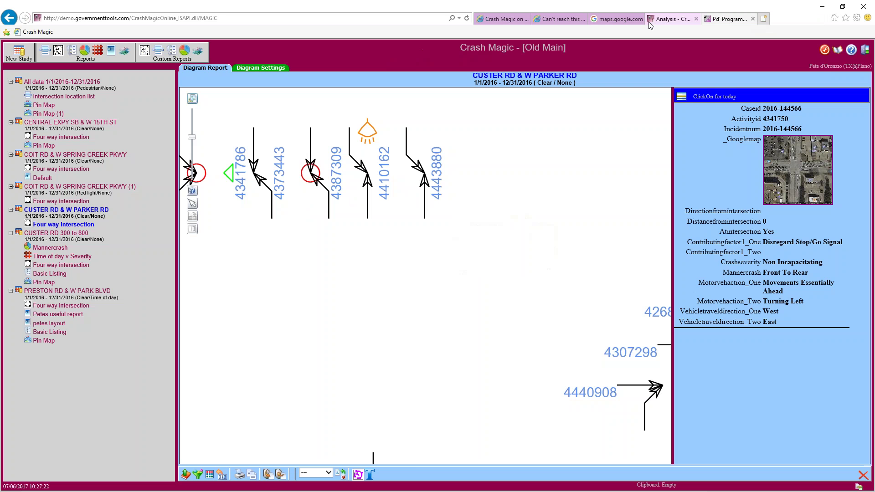
click(502, 19)
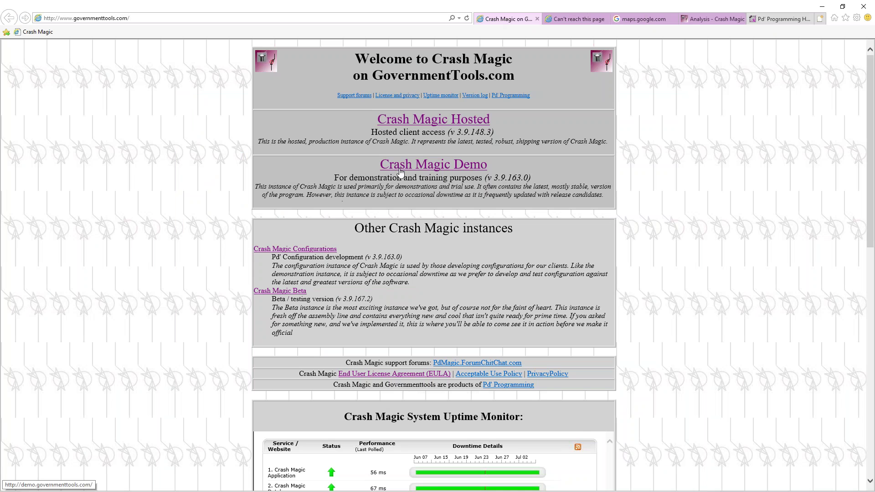
Sign out of the Analysis report and log back in with the password under the NE@DOR group
click(713, 21)
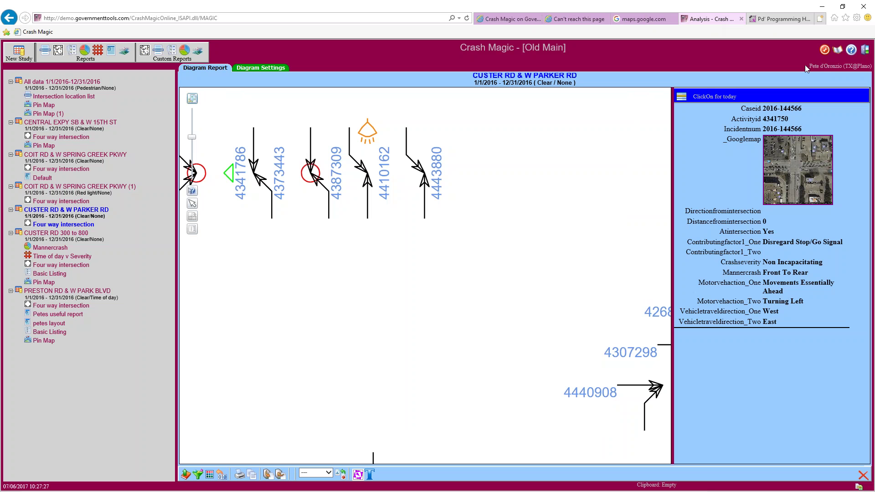
click(864, 50)
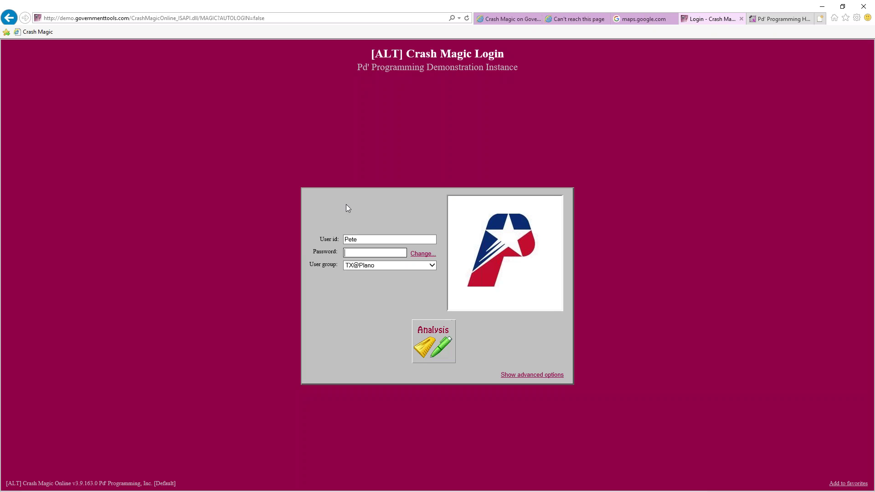
text(*)
click(405, 266)
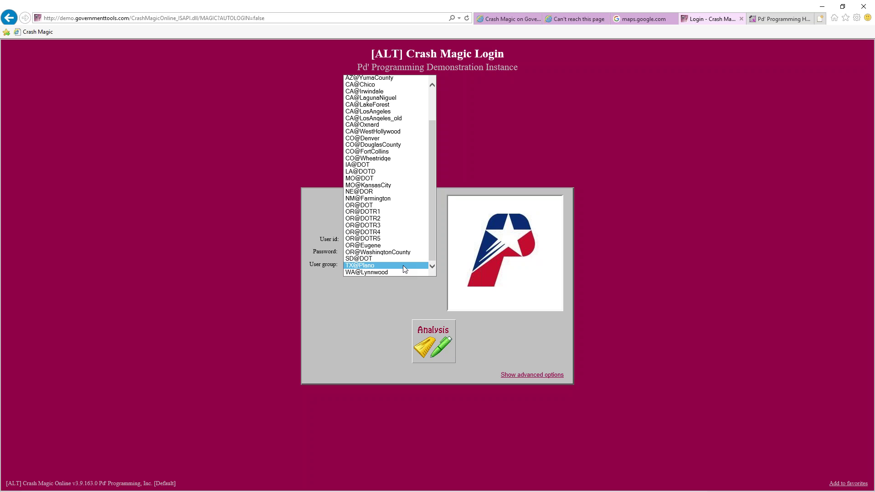
click(388, 192)
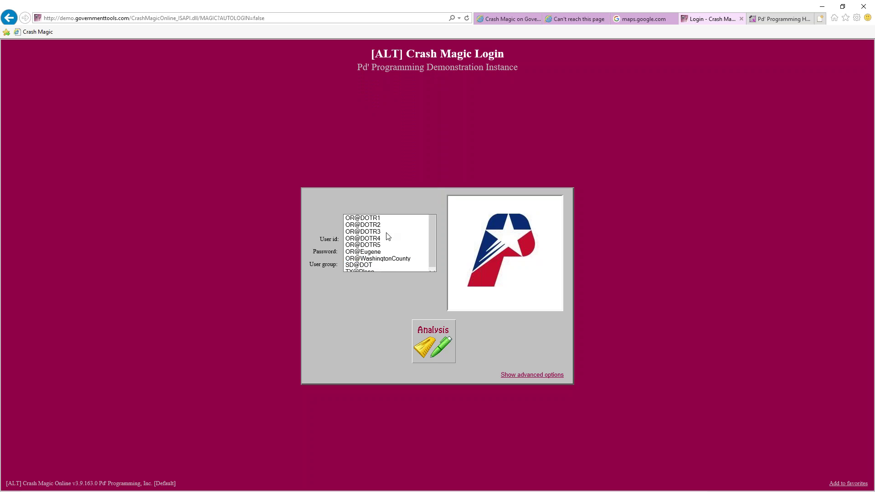
click(449, 345)
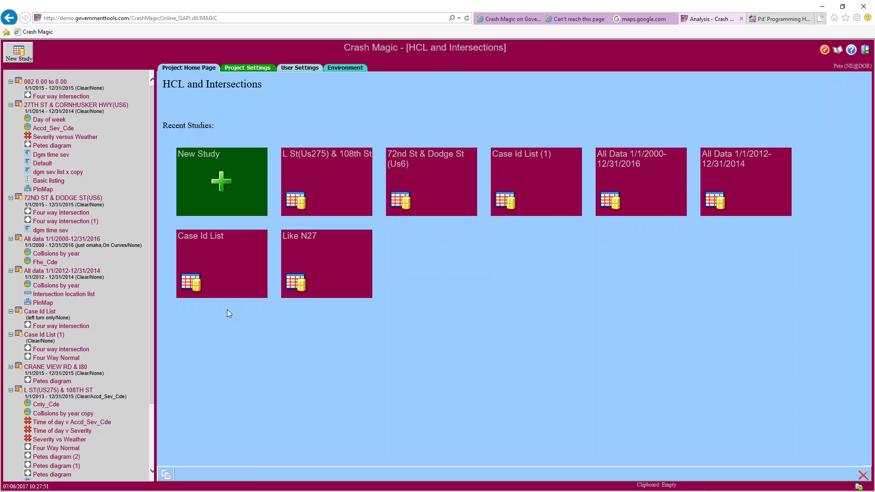
Open the Four way intersection study under 72ND ST & DODGE ST(US6) in the study tree
click(67, 214)
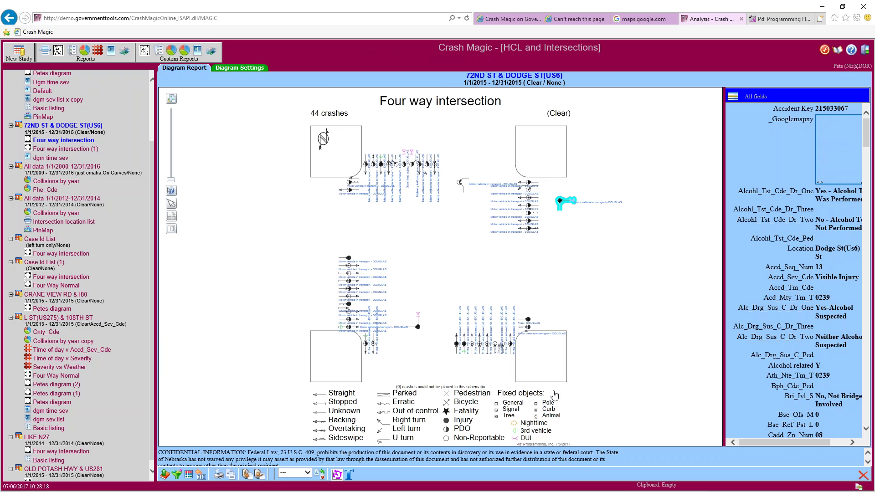
Pan to the diagram's lower half and zoom in on the lower-right northbound crash arrows
drag(475, 414, 428, 339)
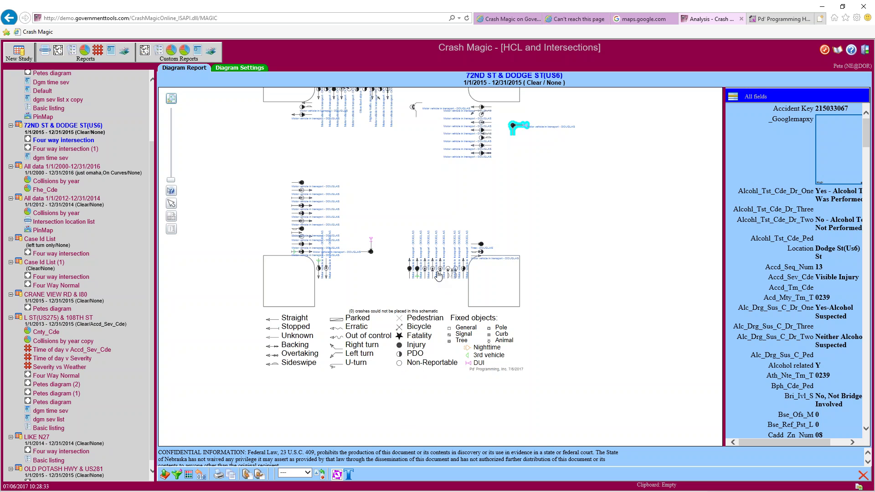
scroll(437, 276, up, 1)
scroll(437, 276, up, 3)
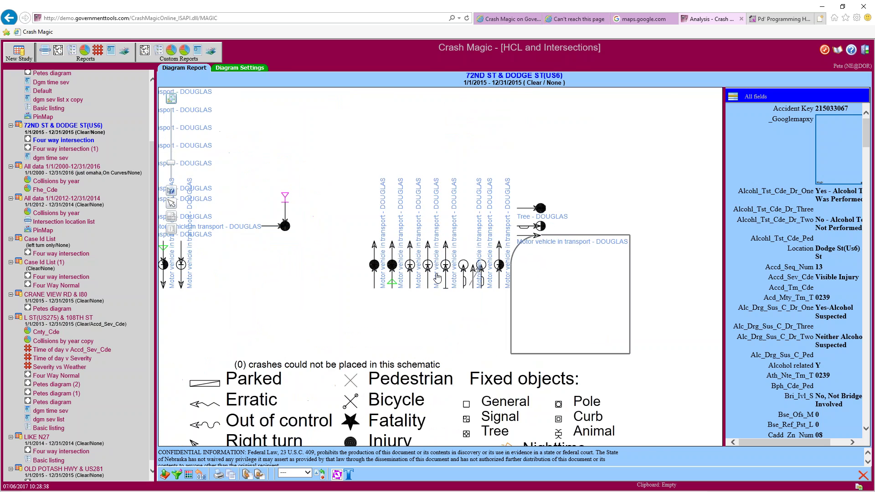
scroll(437, 276, up, 3)
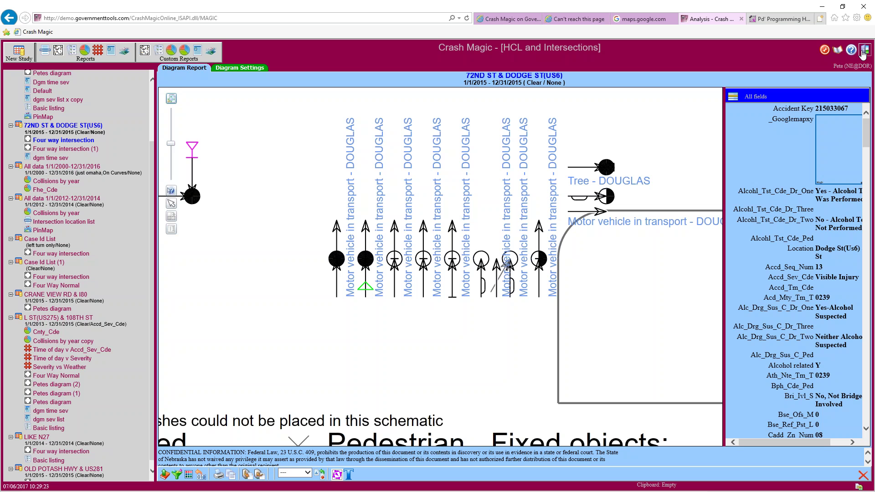
Log out and sign back in under the TX@Plano user group with the account password
click(863, 52)
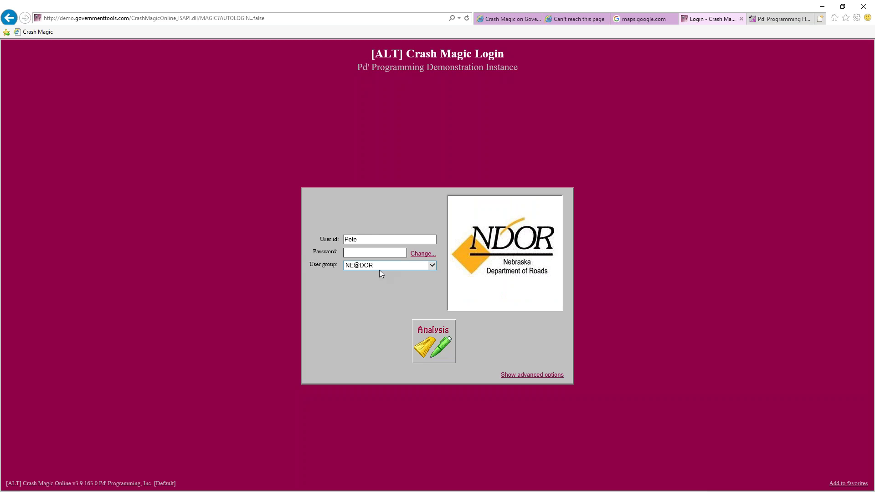
click(379, 267)
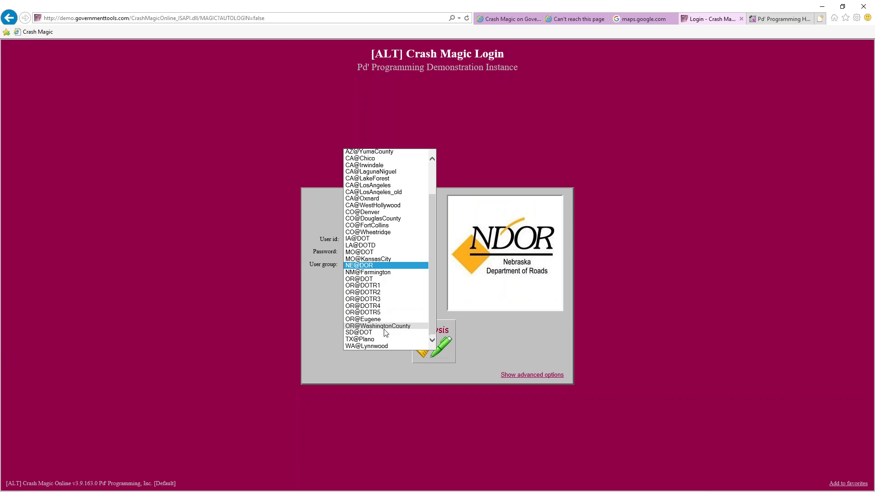
click(365, 340)
click(373, 253)
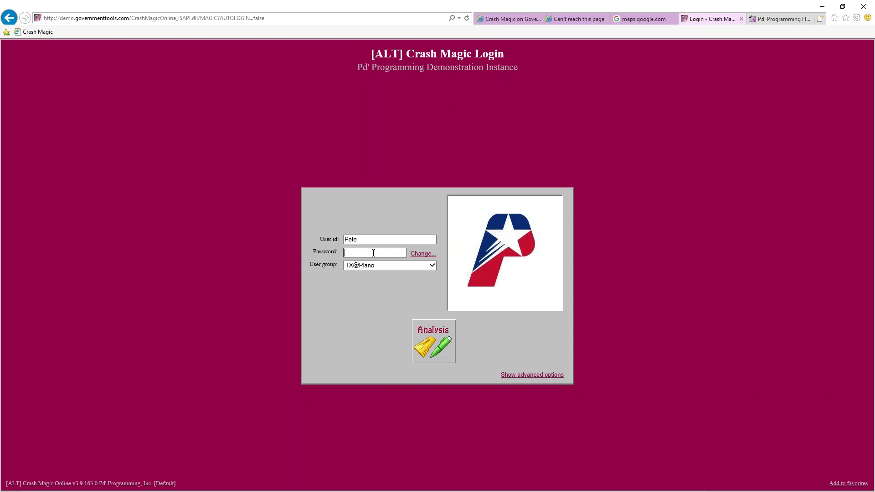
click(433, 342)
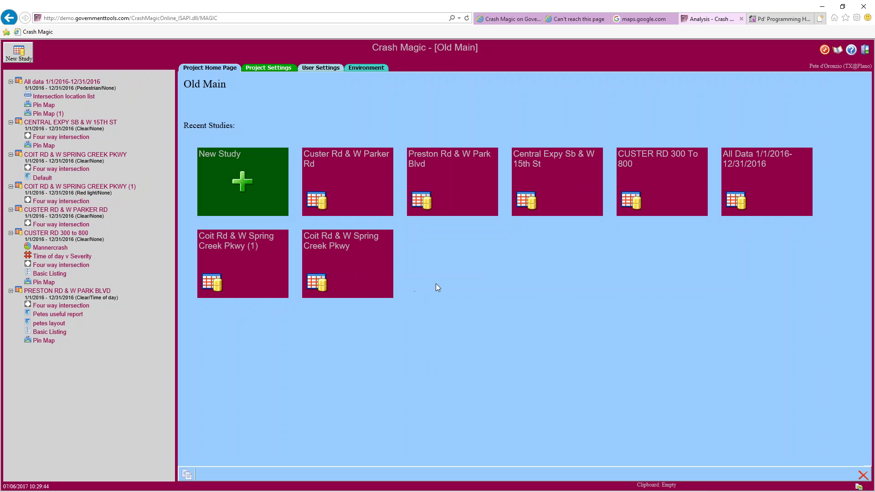
Open the Custer Rd & W Parker Rd study and its Four way intersection diagram
mouse_move(321, 183)
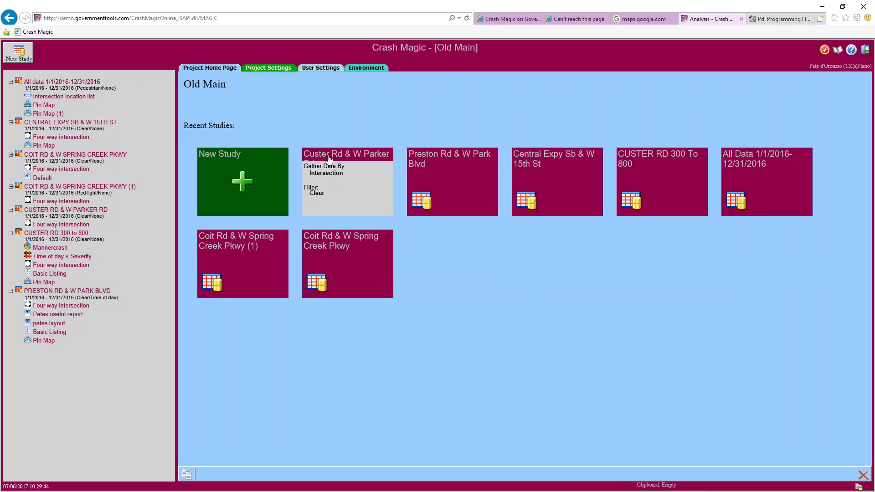
click(329, 159)
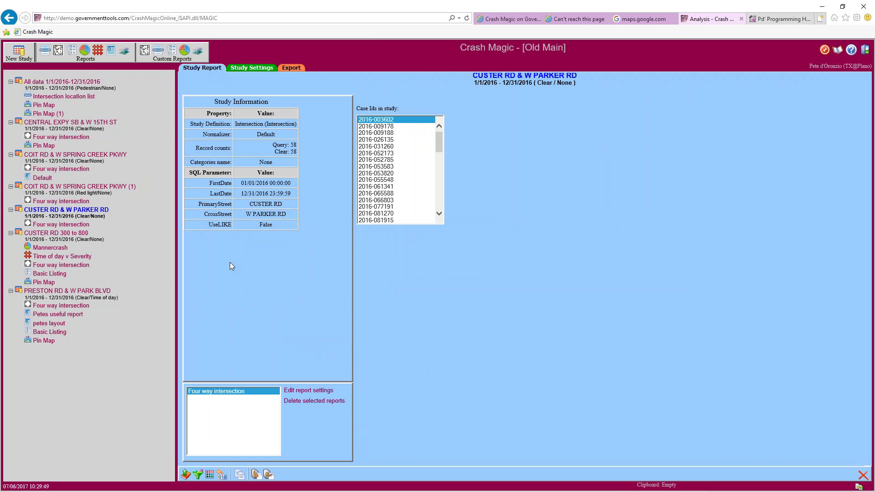
click(60, 224)
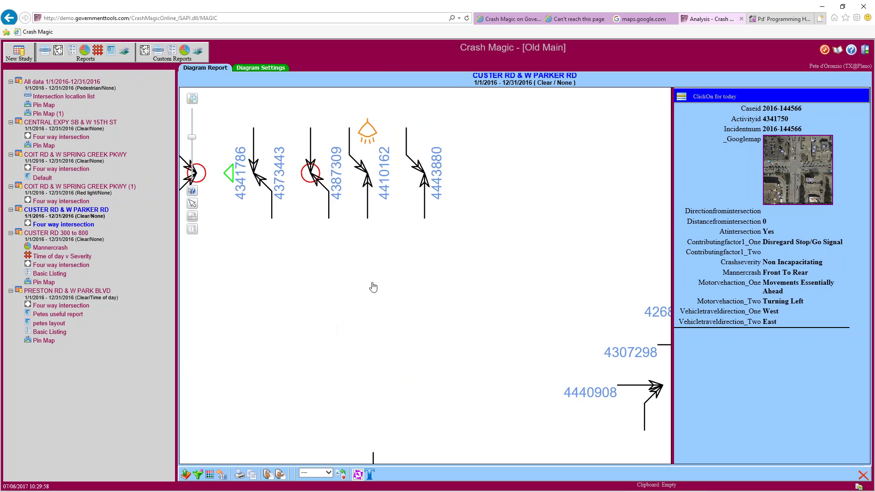
Pan the diagram up and right so case 4231014's crash symbols come into view
drag(369, 298, 461, 269)
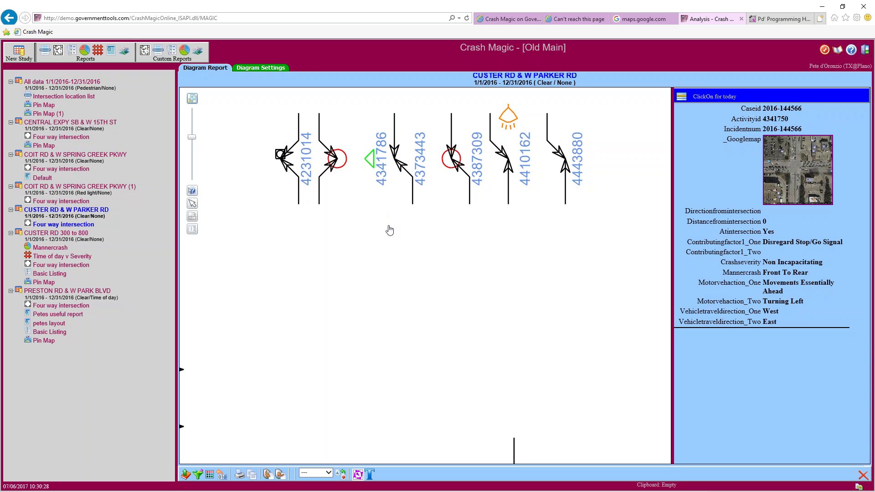
click(253, 69)
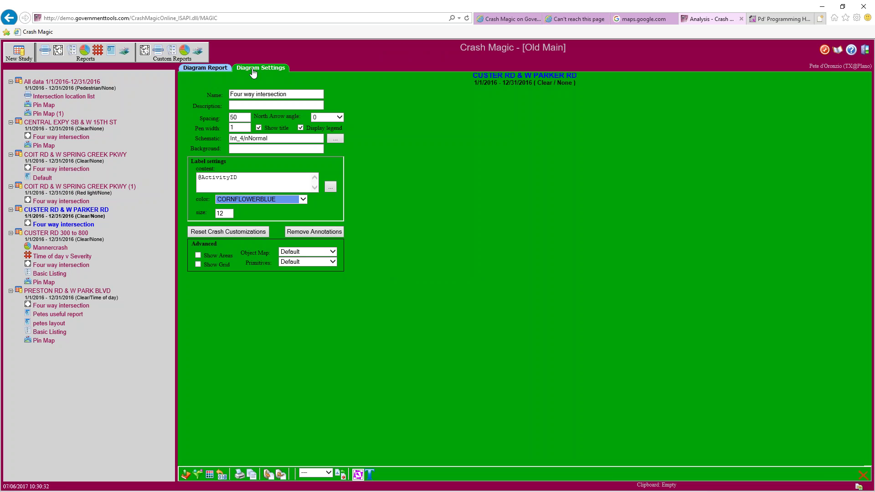
Turn on Show Grid and zoom out to the full intersection view with its legend
double_click(241, 117)
click(199, 265)
click(215, 68)
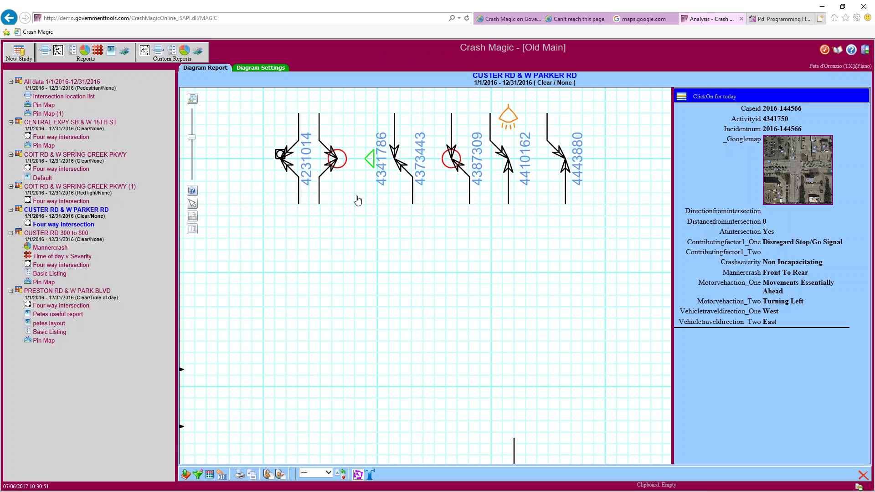
scroll(351, 259, down, 3)
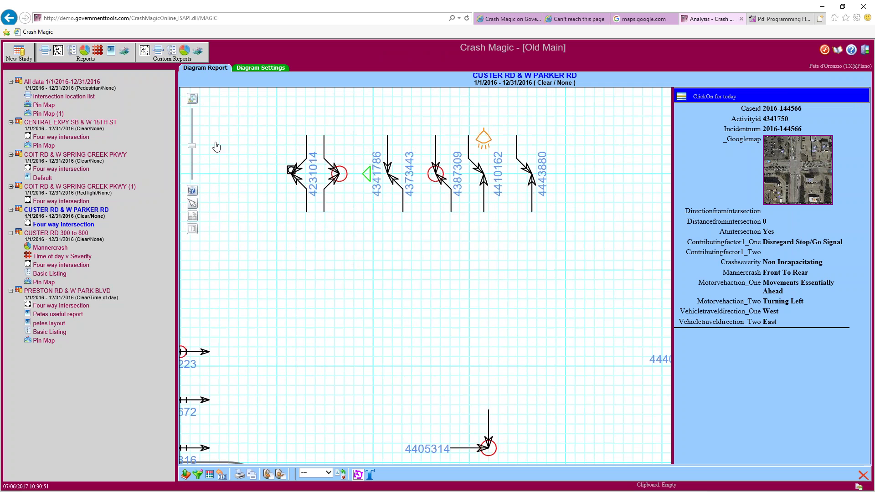
click(192, 98)
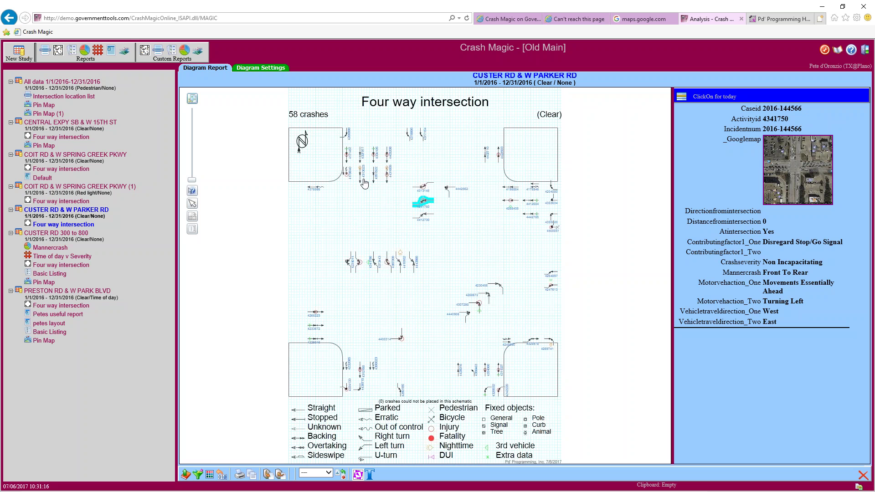
Change the crash Spacing from 50 to 100 and redraw the diagram
click(254, 70)
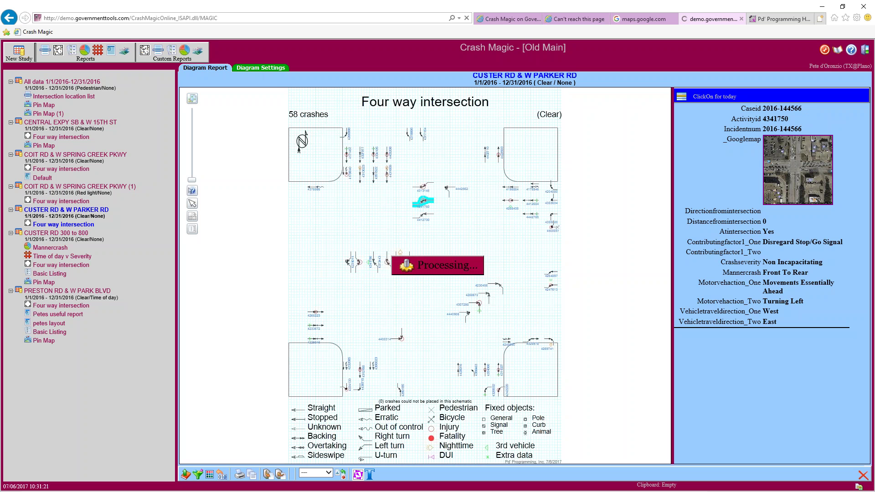
double_click(233, 117)
text(100)
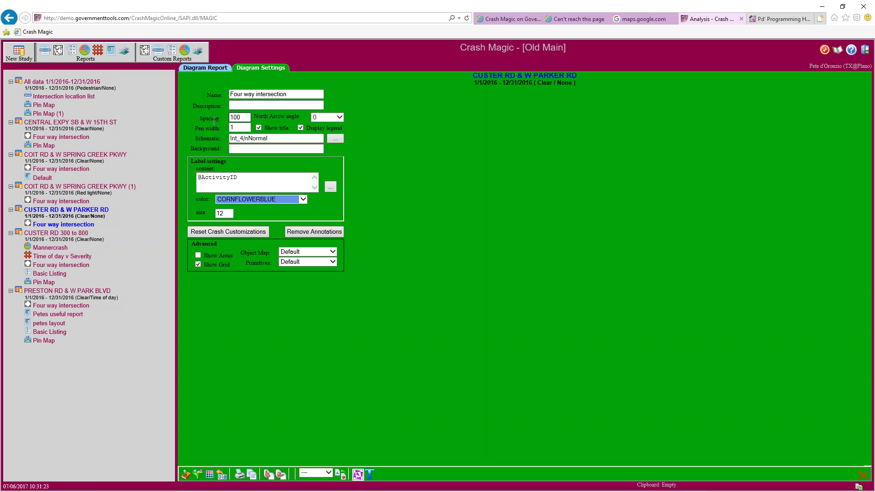
click(212, 69)
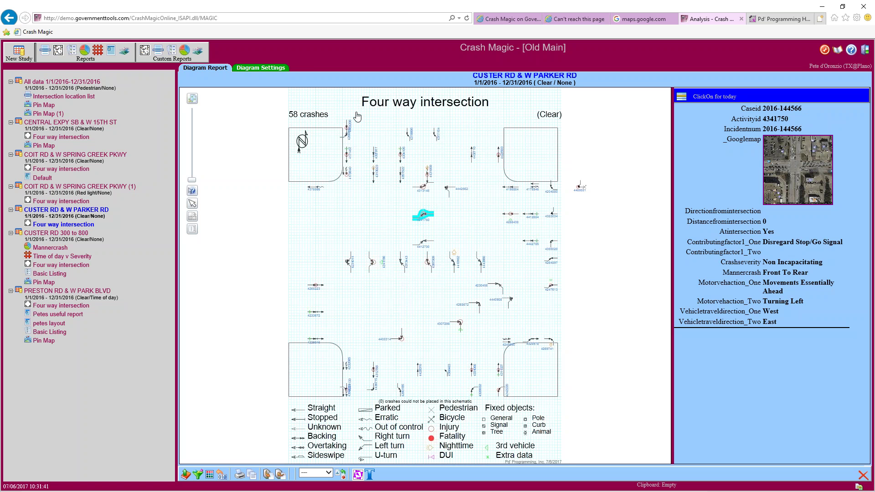
Raise the crash label size from 12 to 16 and redraw the diagram
click(264, 69)
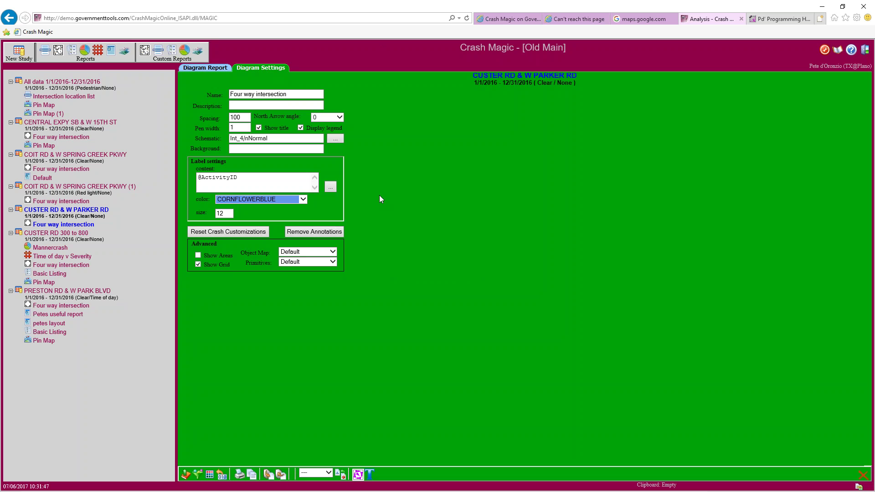
double_click(234, 181)
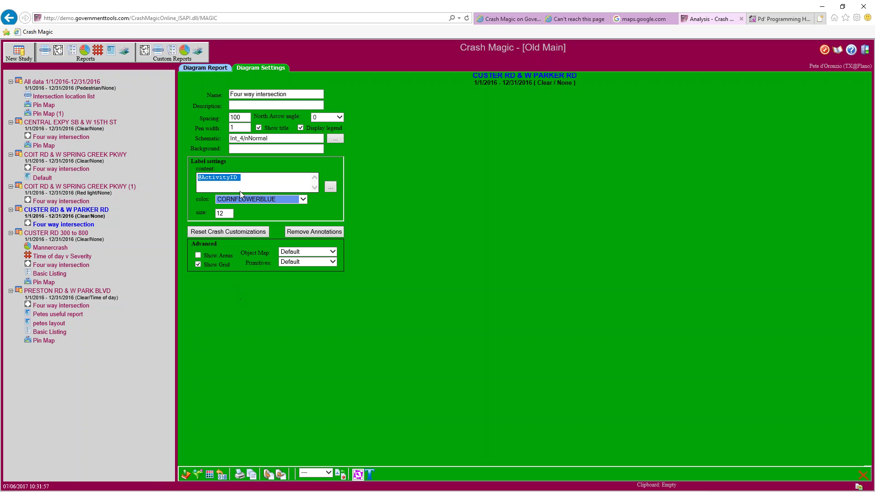
double_click(222, 213)
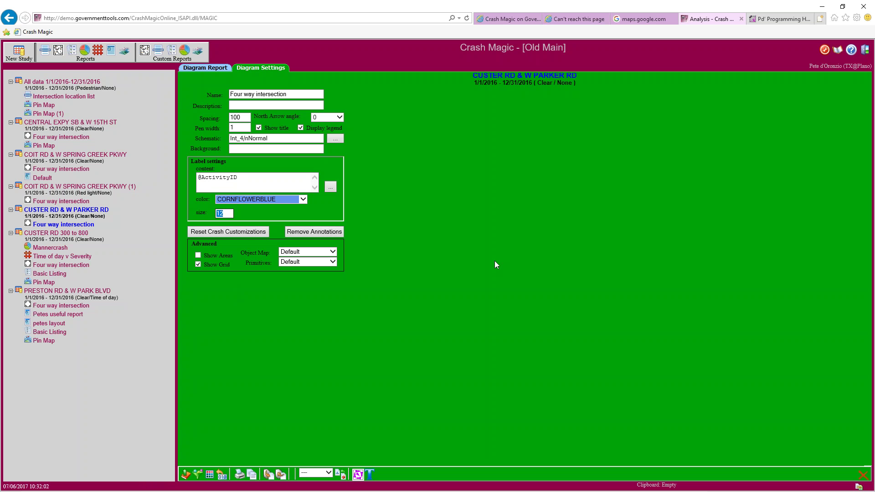
text(16)
click(217, 69)
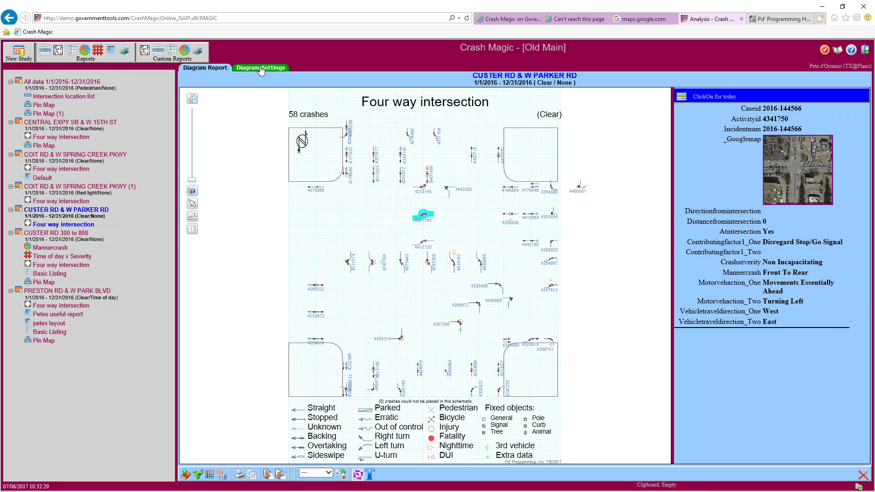
Turn off Show Grid in the Diagram Settings
click(261, 68)
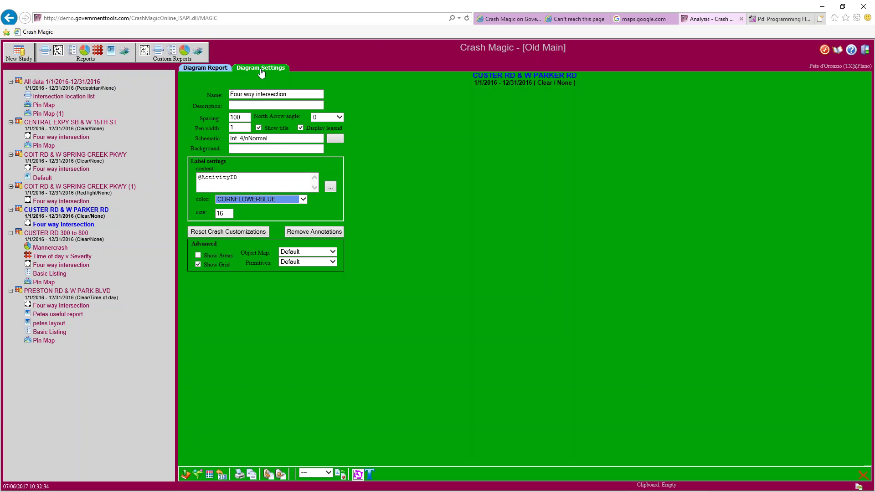
click(199, 264)
double_click(232, 128)
click(340, 117)
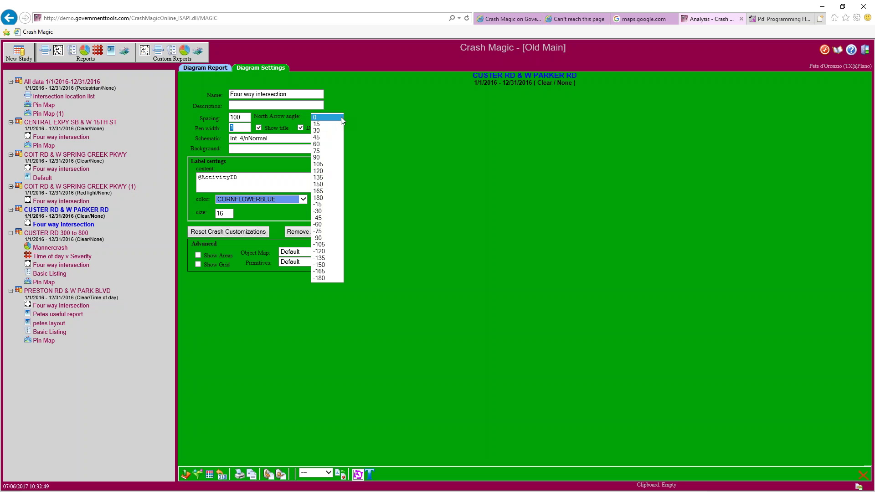
click(321, 139)
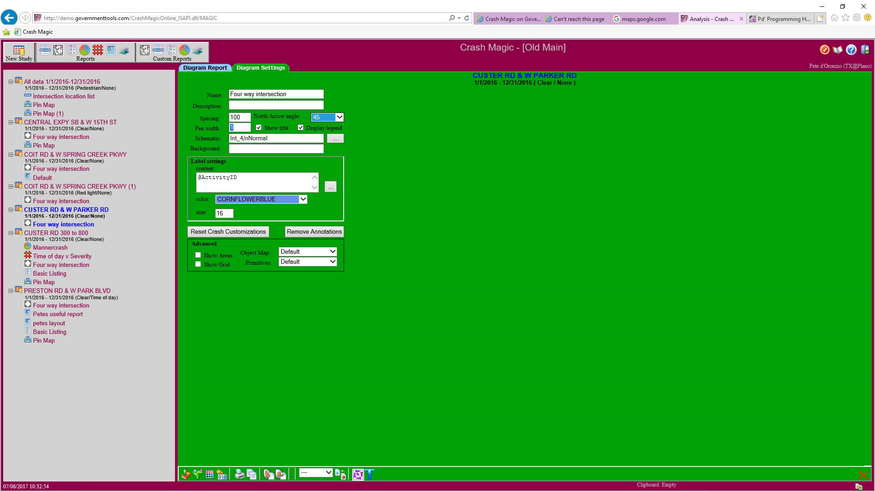
click(206, 69)
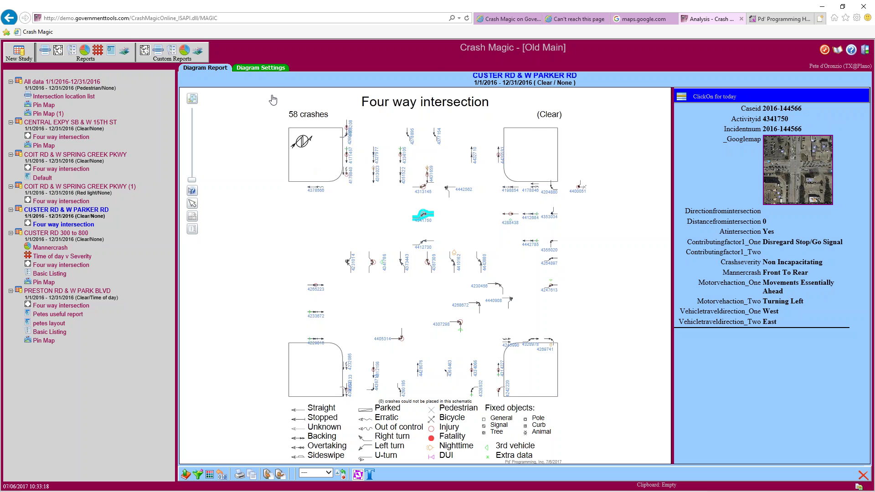
click(261, 67)
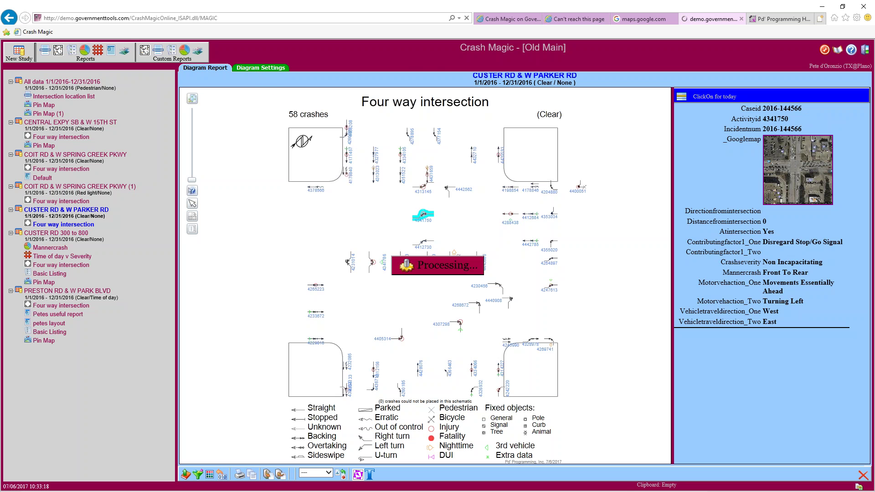
click(339, 117)
click(326, 97)
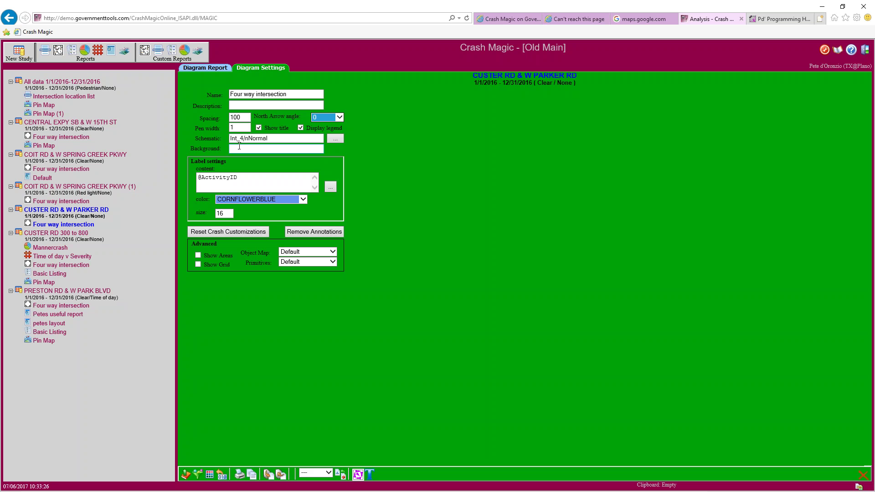
click(274, 139)
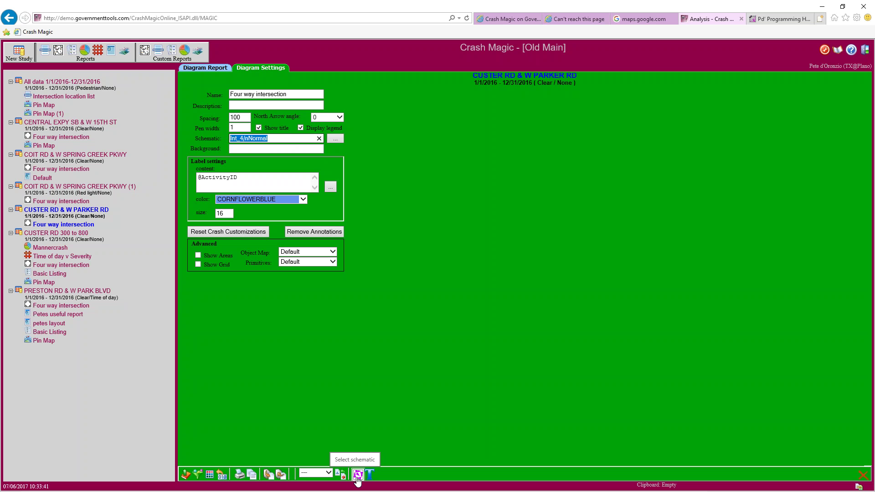
drag(231, 147, 208, 150)
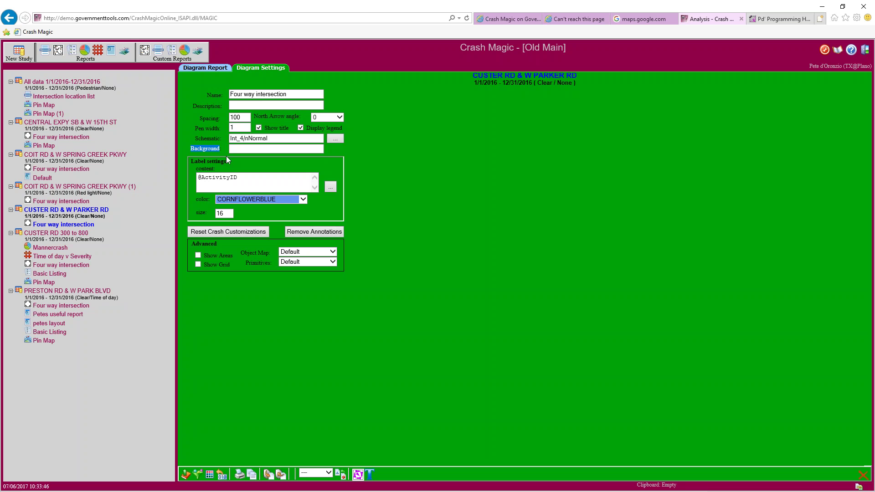
click(242, 150)
drag(274, 179, 195, 178)
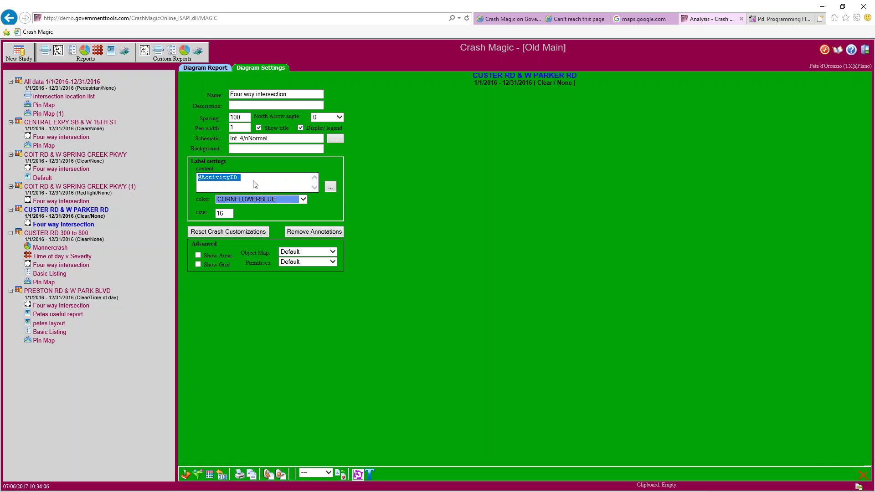
key(Delete)
click(201, 70)
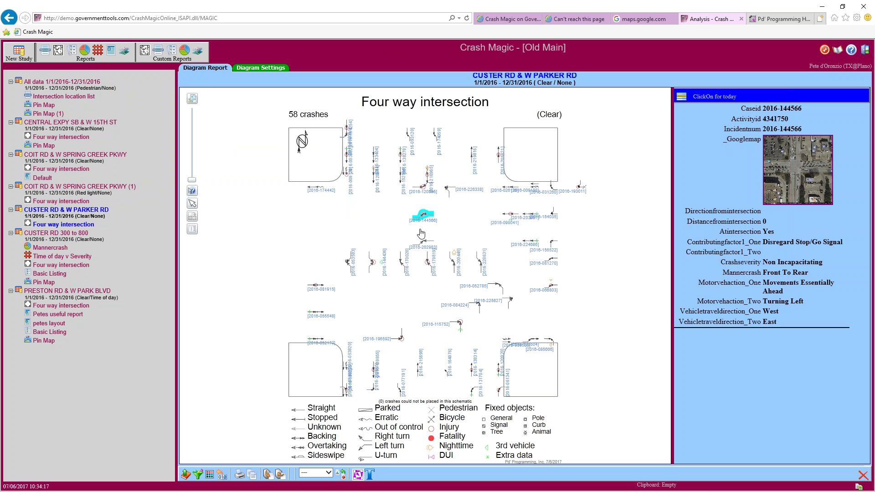
scroll(423, 232, up, 3)
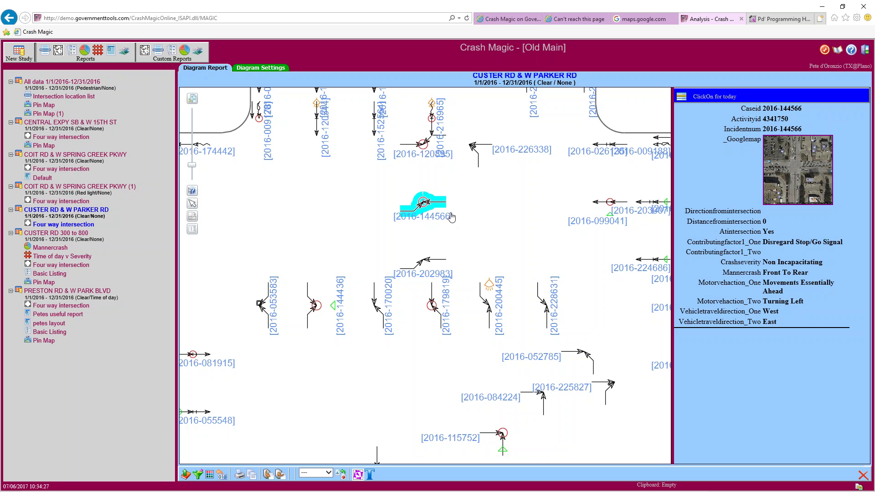
click(260, 68)
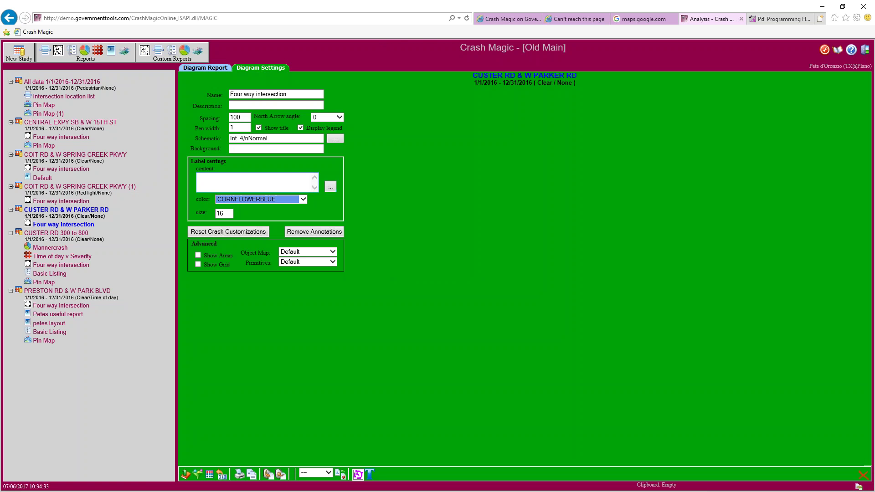
click(283, 185)
text(asdfasdfas)
drag(229, 179, 115, 172)
key(Delete)
click(329, 188)
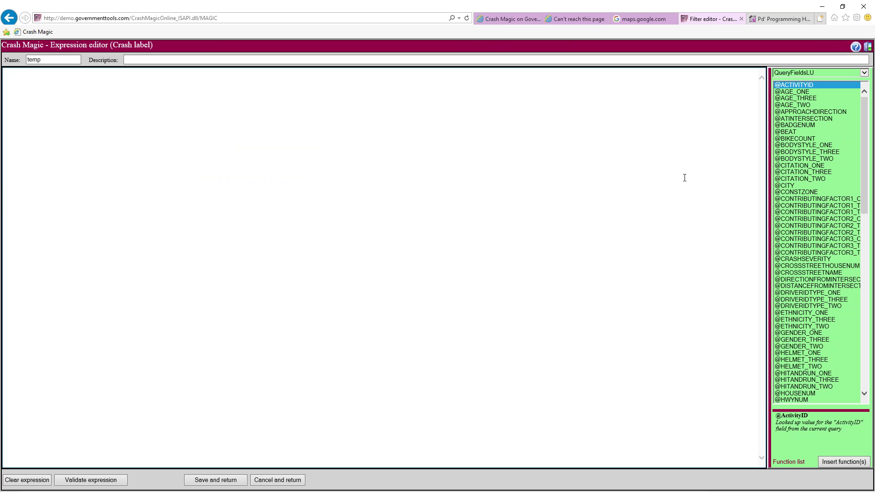
drag(863, 127, 865, 321)
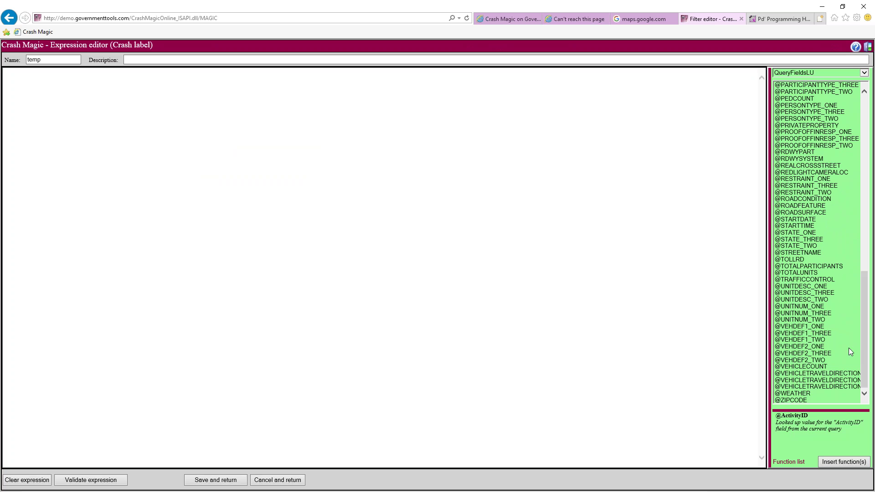
click(799, 394)
click(843, 462)
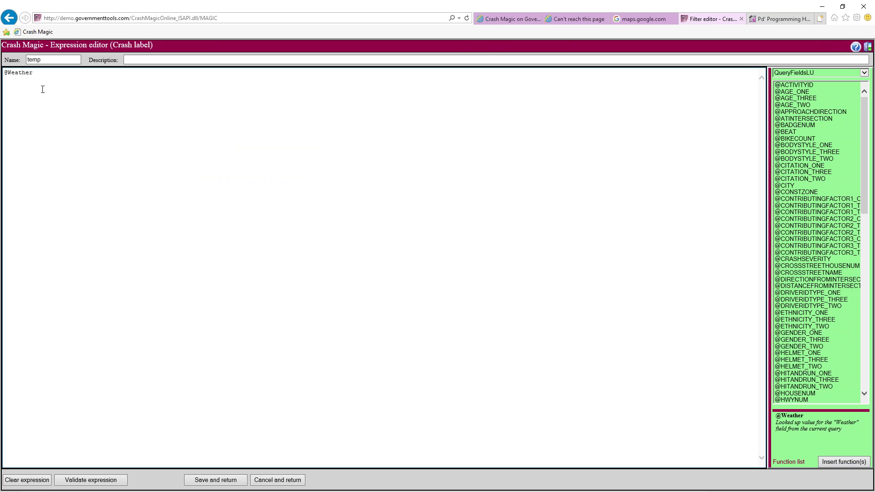
click(233, 482)
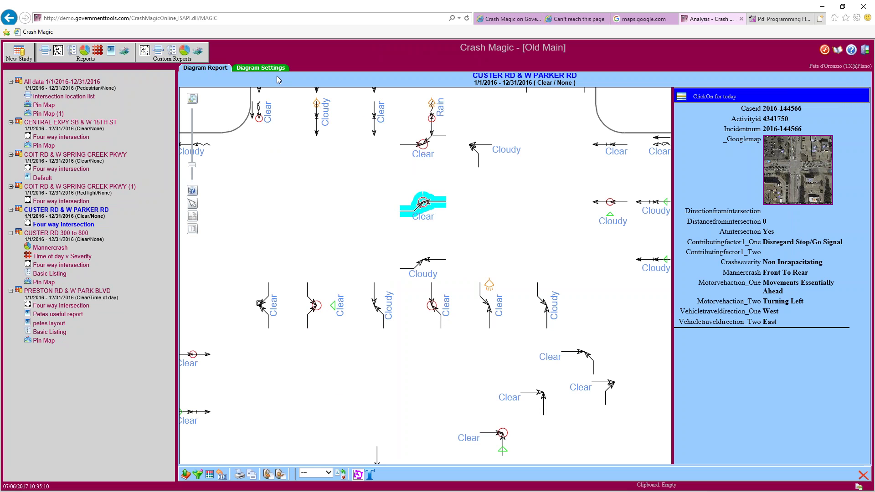
Check the weather labels (Clear, Cloudy, Rain) on the diagram, then return to Diagram Settings
click(388, 201)
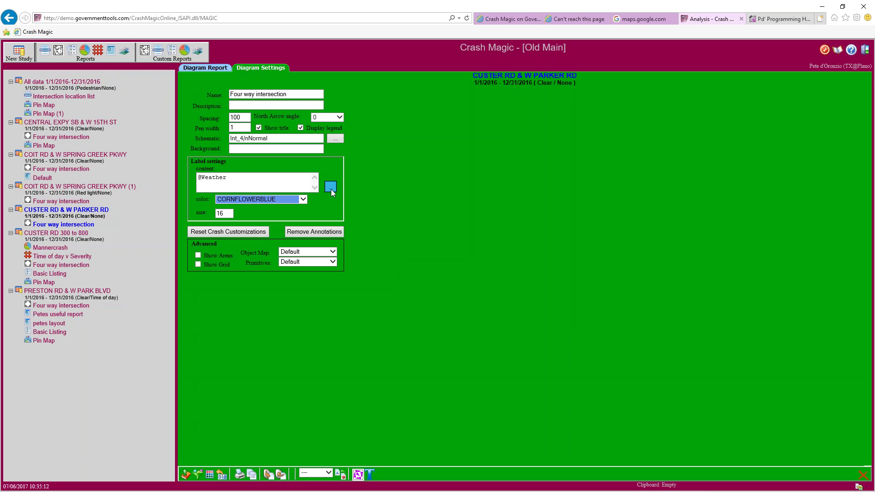
click(331, 191)
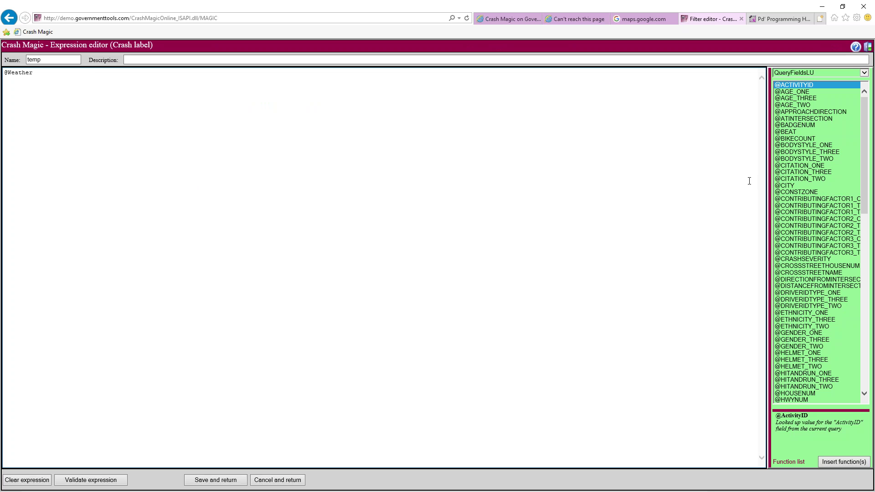
drag(769, 171, 746, 173)
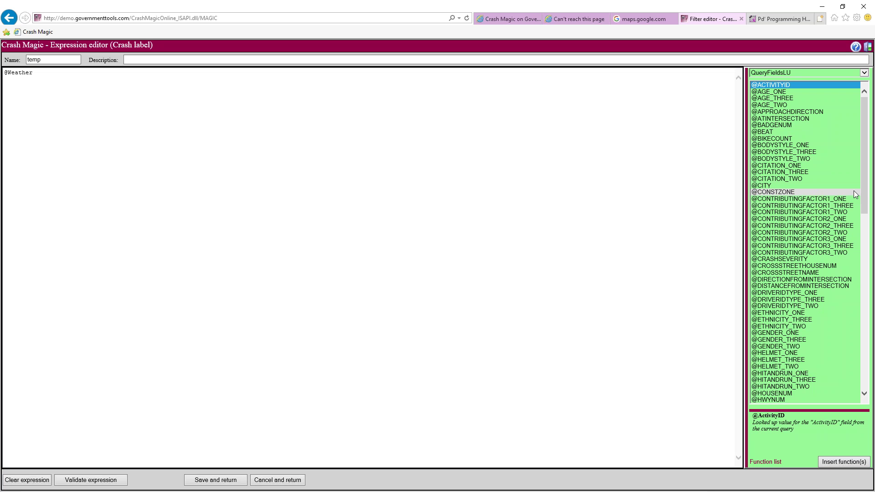
drag(867, 196, 867, 267)
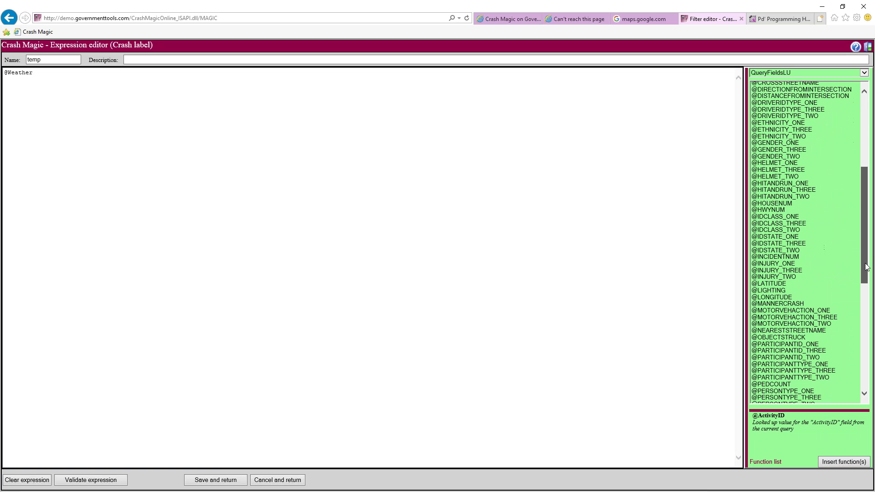
click(794, 289)
click(834, 462)
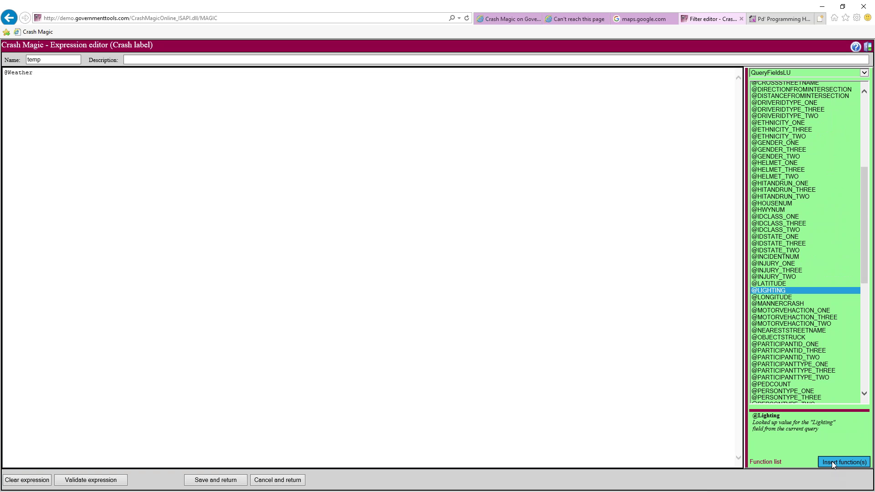
key(ctrl+a)
click(35, 79)
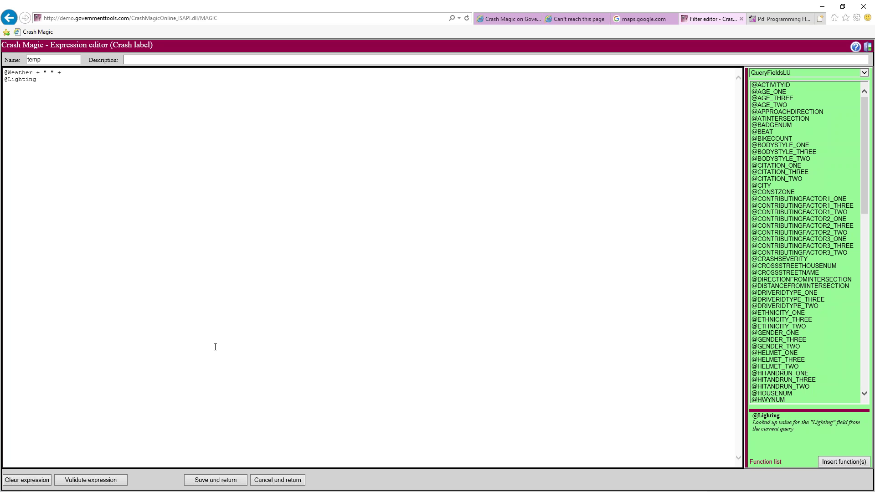
click(219, 479)
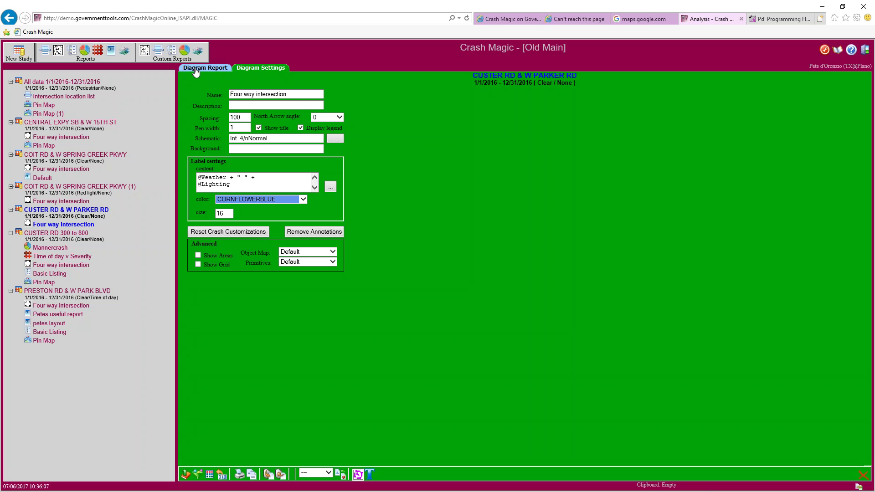
Show the diagram report, pan across the weather-lighting labels like Clear Daylight, then zoom to fit the schematic
click(196, 69)
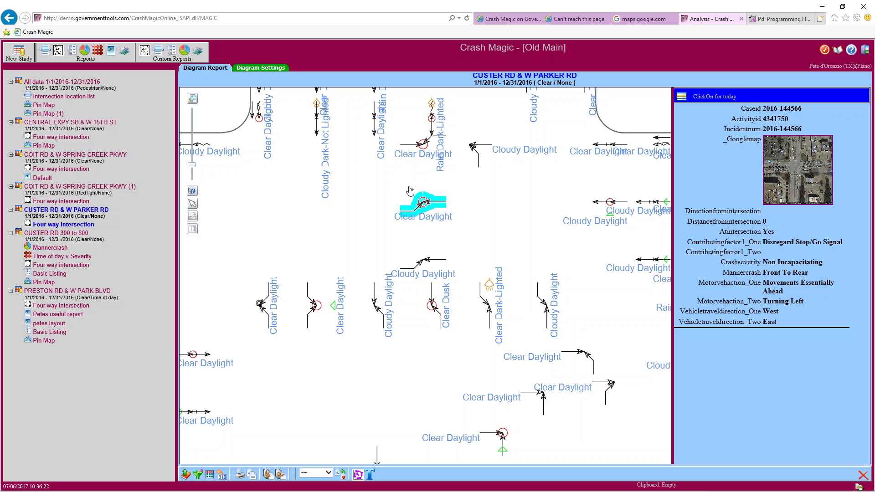
drag(401, 188, 538, 225)
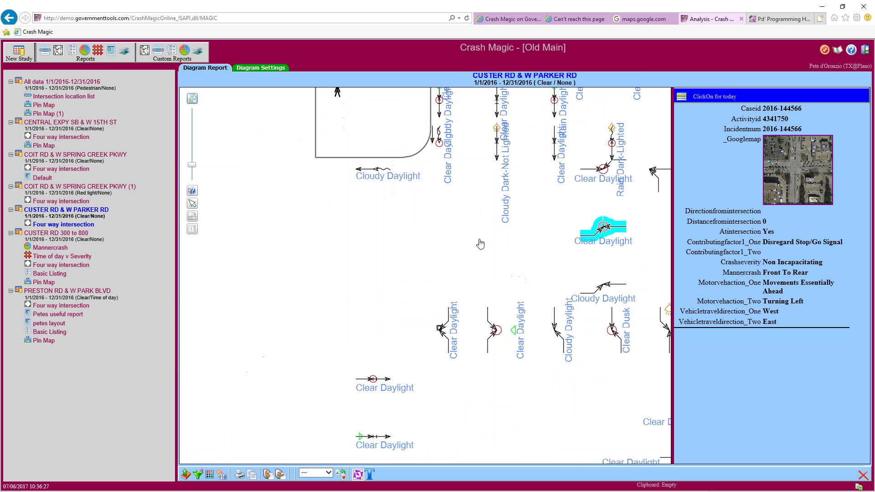
drag(481, 244, 437, 162)
drag(445, 303, 433, 220)
drag(538, 303, 431, 250)
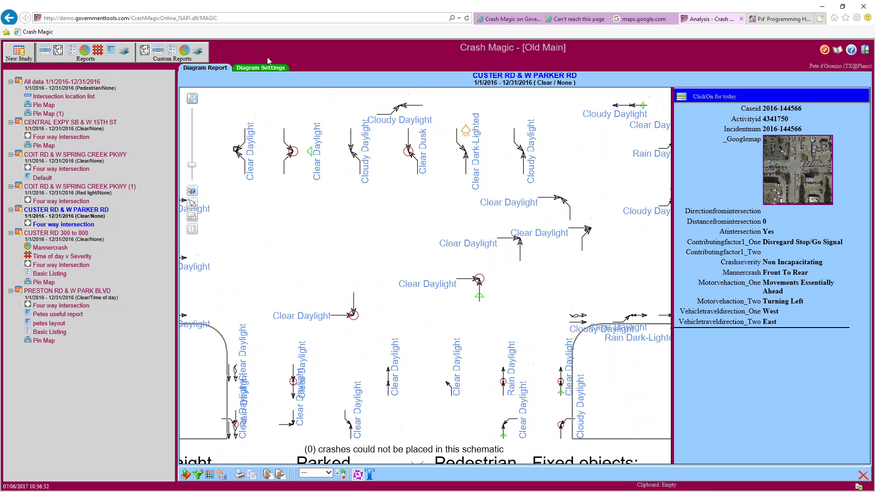
click(264, 67)
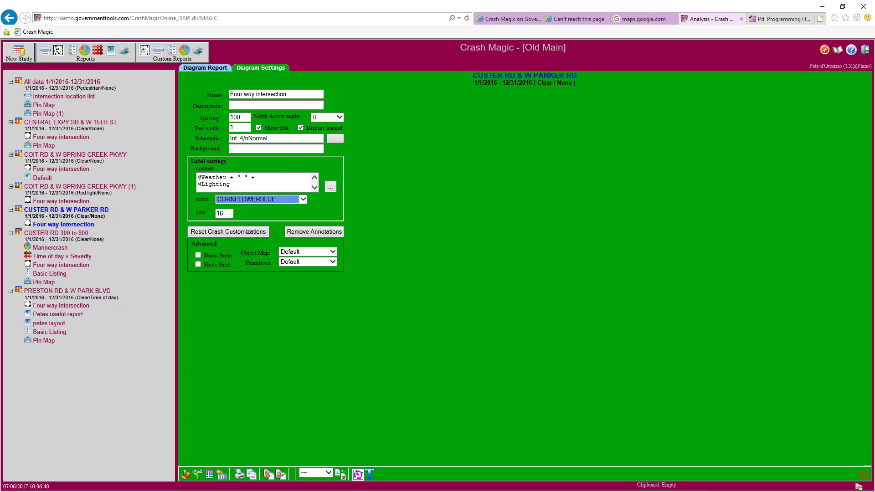
click(203, 68)
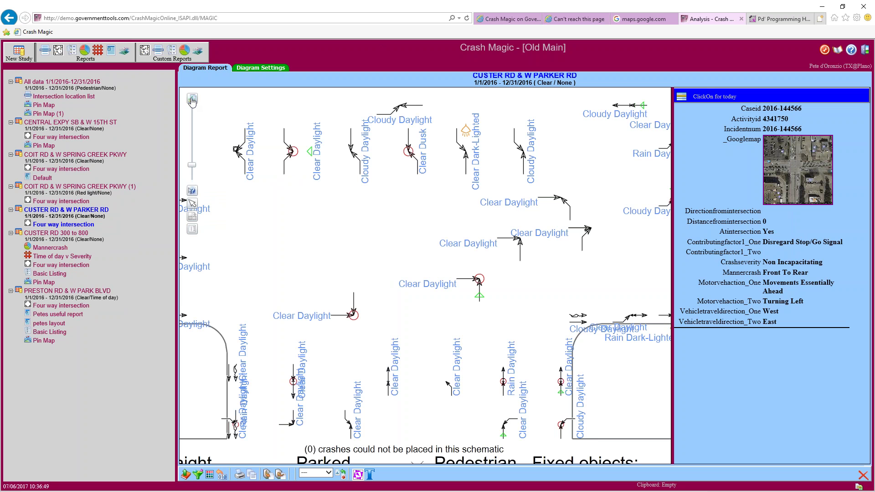
click(191, 102)
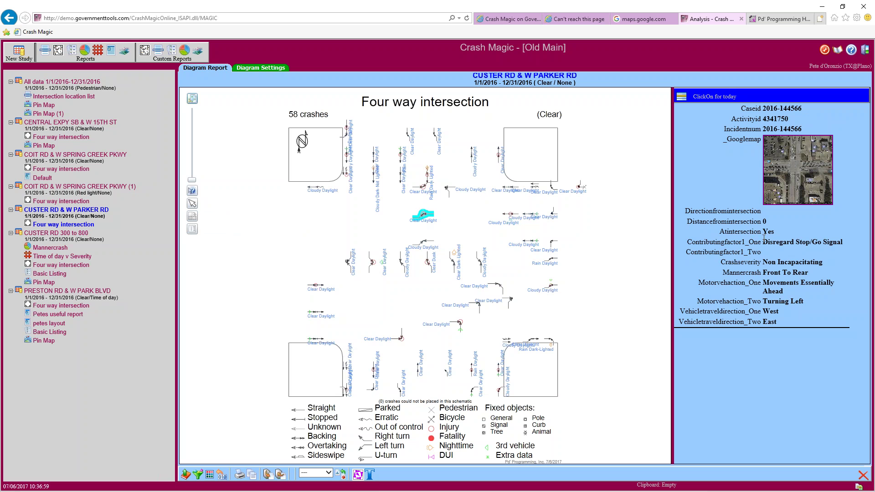
With the Move tool, drag the overlapping Cloudy Daylight and Rain Daylight crashes in the upper cluster into open space
click(192, 205)
drag(448, 192, 458, 225)
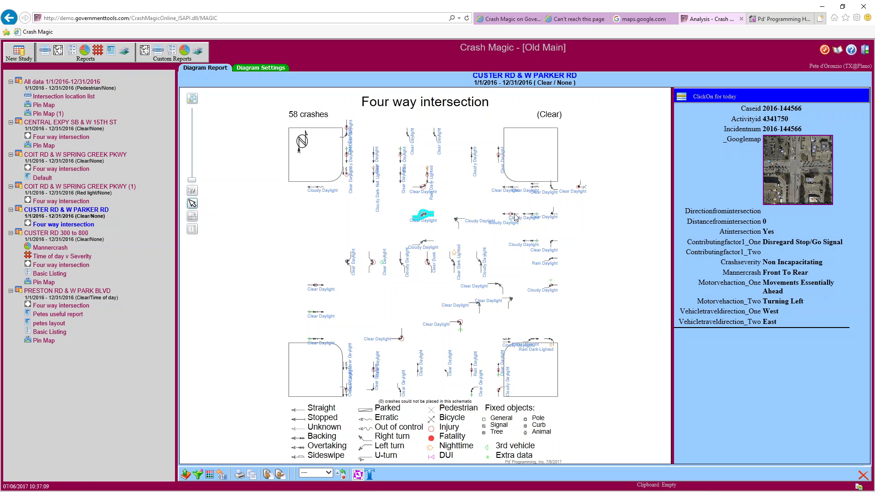
drag(511, 214, 568, 203)
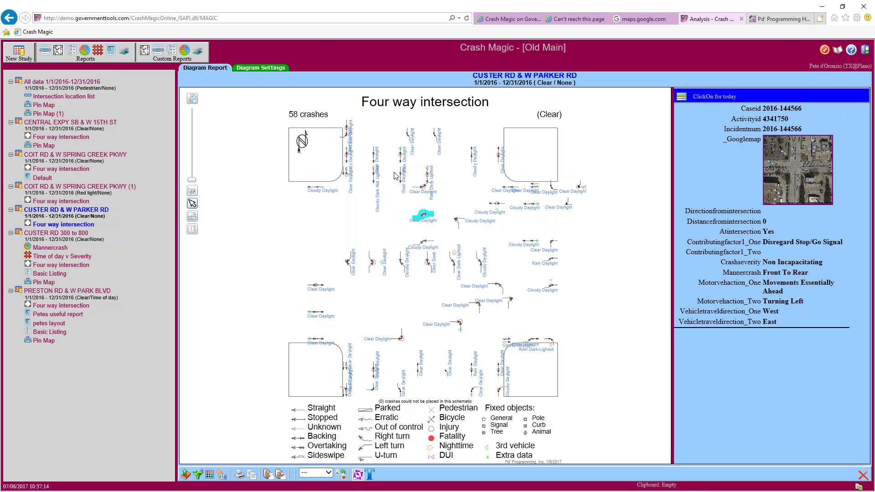
drag(347, 174, 338, 220)
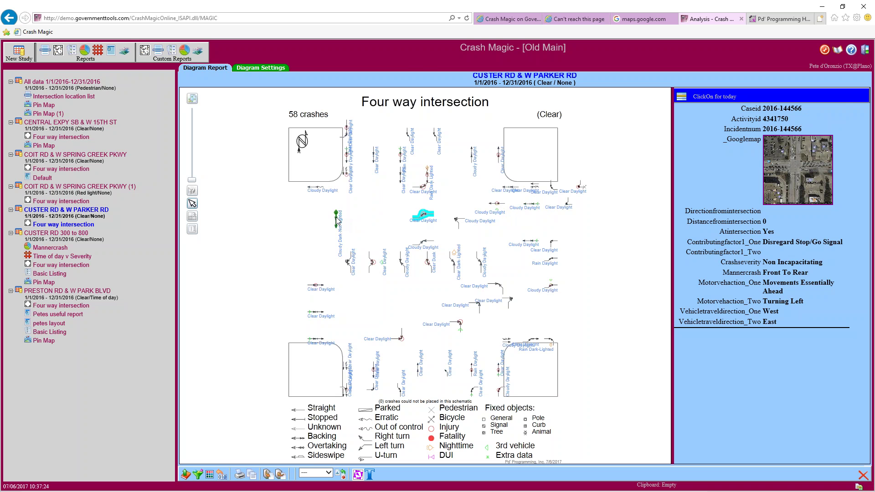
click(375, 156)
drag(376, 157, 350, 223)
drag(401, 178, 369, 224)
click(402, 156)
drag(402, 156, 329, 221)
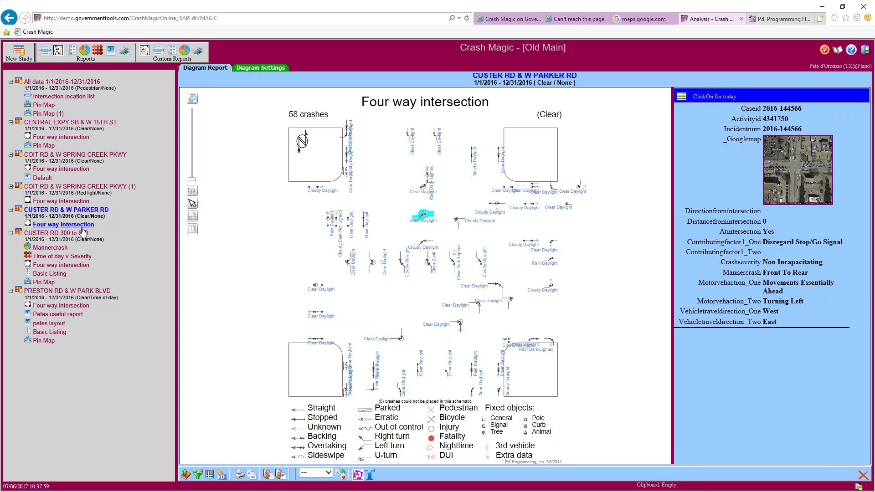
Reload the diagram and rotate the Cloudy Daylight and lower Clear Daylight crash symbols diagonally
click(83, 229)
click(193, 217)
drag(473, 153, 483, 171)
mouse_move(520, 171)
mouse_down()
mouse_move(531, 148)
mouse_move(529, 158)
mouse_move(484, 171)
mouse_move(516, 171)
mouse_up()
drag(465, 325, 512, 350)
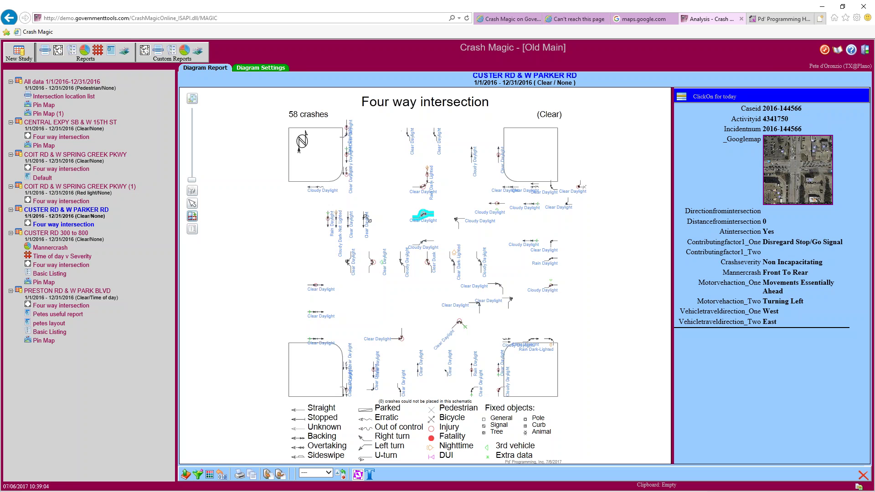
Relabel the first crash as 'this is near the point'
click(191, 229)
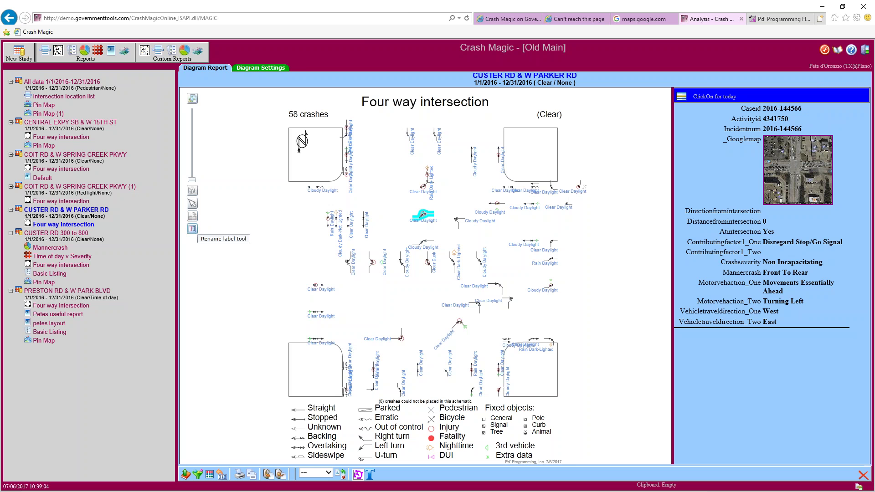
click(371, 267)
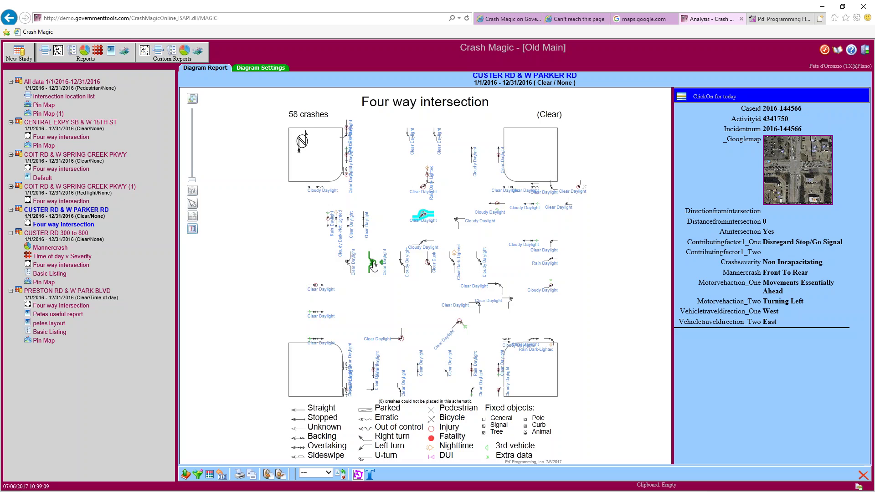
click(410, 279)
text(this is near the point)
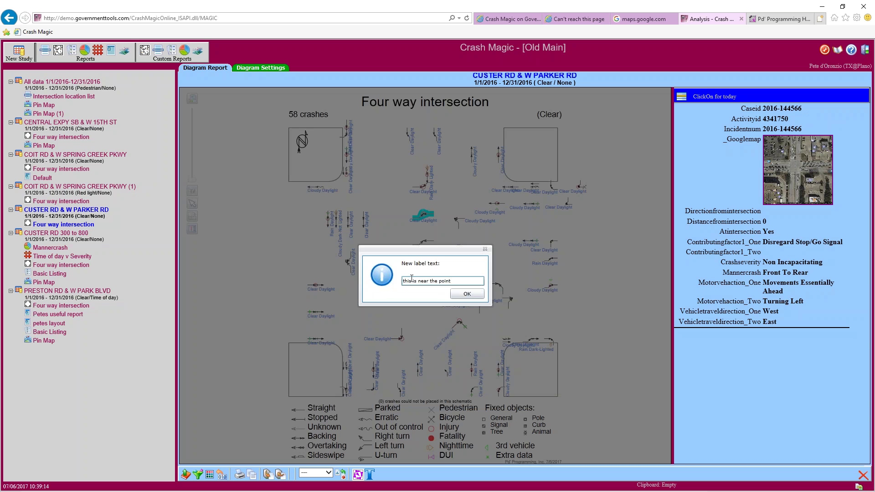
key(Return)
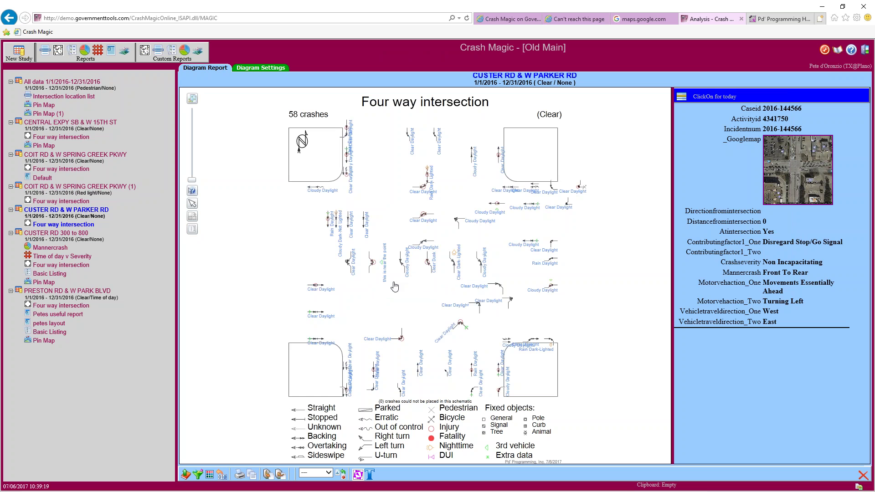
Relabel a second crash as 'not this one'
scroll(392, 285, up, 5)
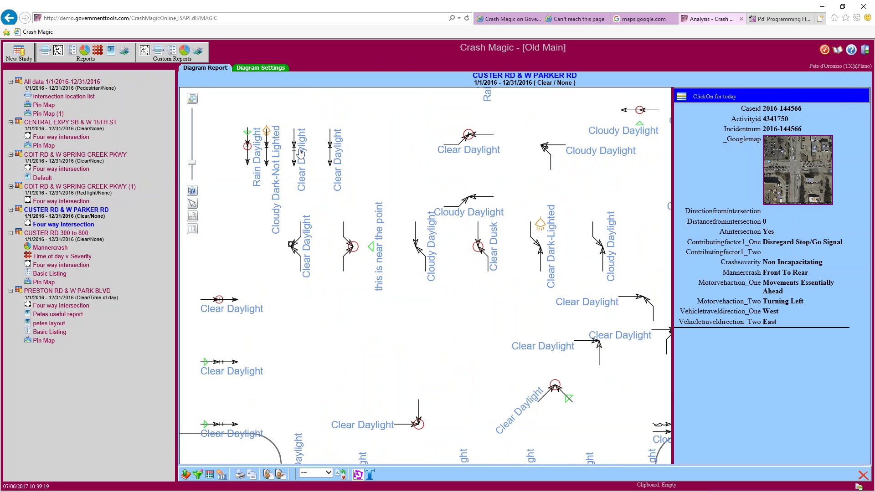
click(192, 216)
click(193, 229)
click(295, 152)
text(not this one)
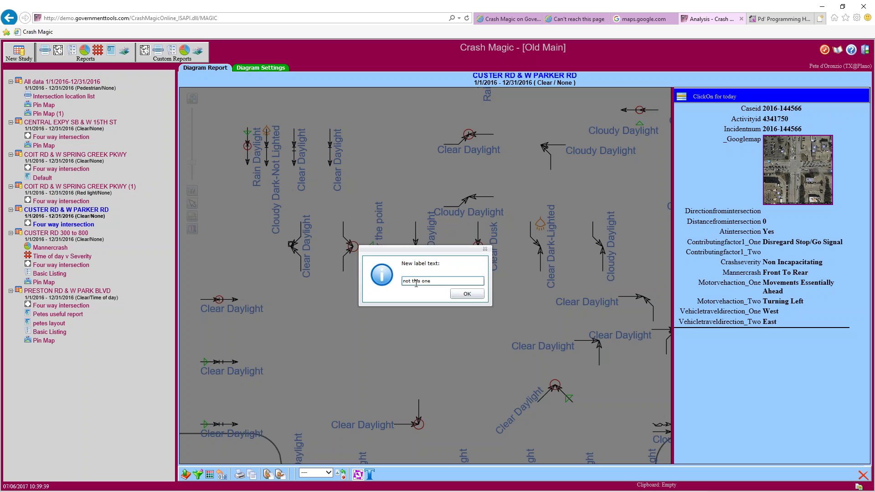
click(473, 296)
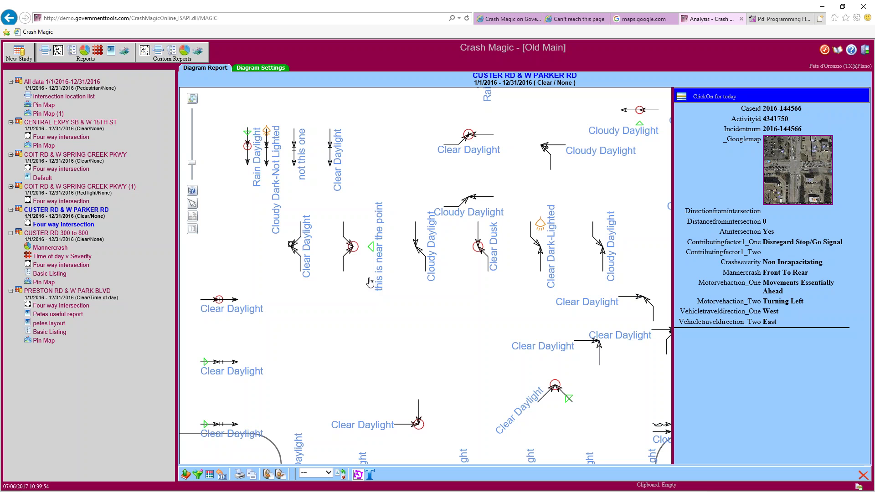
click(56, 203)
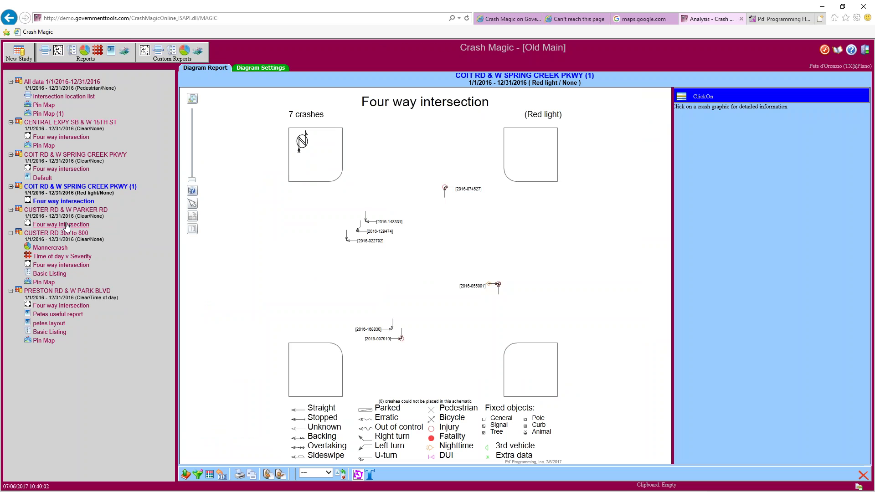
click(66, 225)
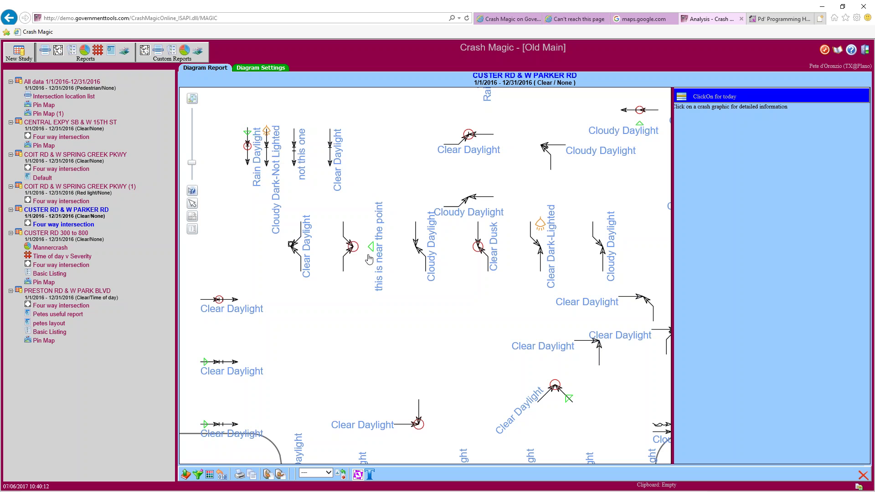
click(192, 100)
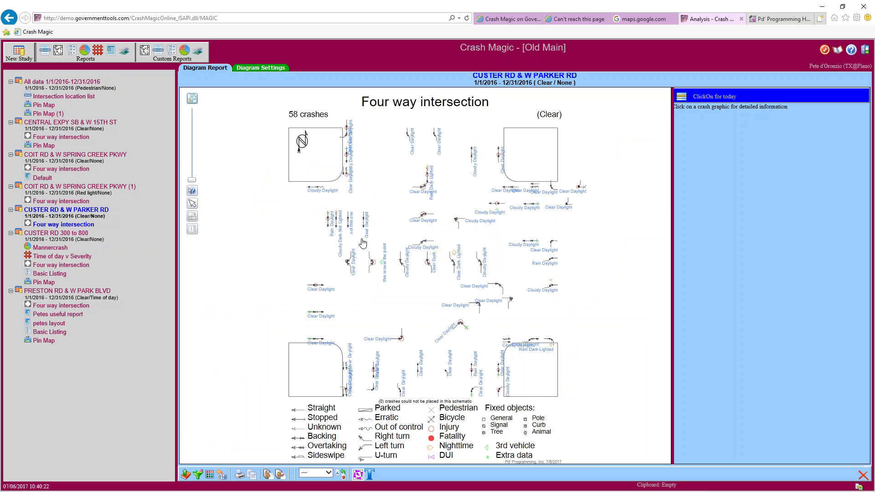
Zoom in to view the 'not this one' southbound front-to-rear crash details, then fit the whole diagram
scroll(363, 242, up, 1)
scroll(363, 243, up, 1)
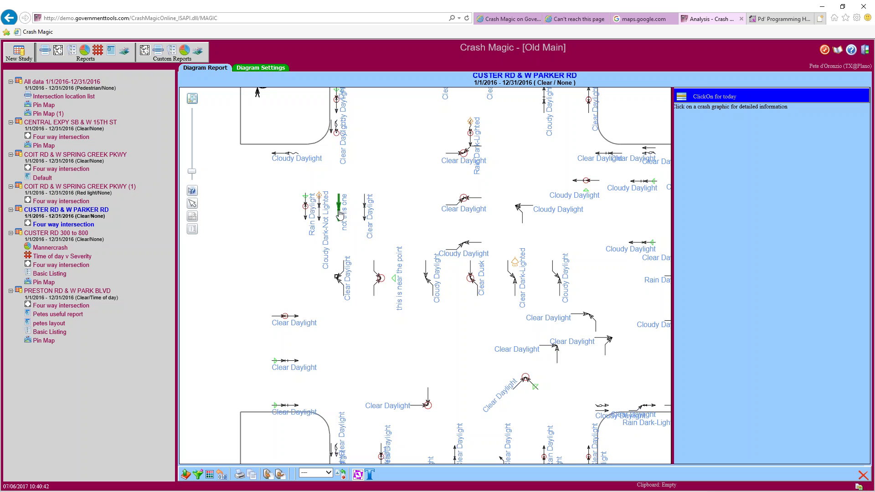
click(339, 213)
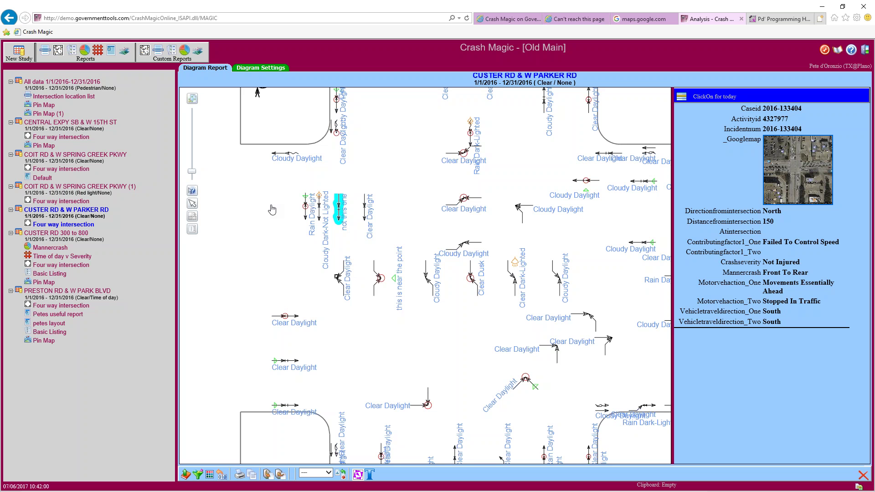
click(192, 99)
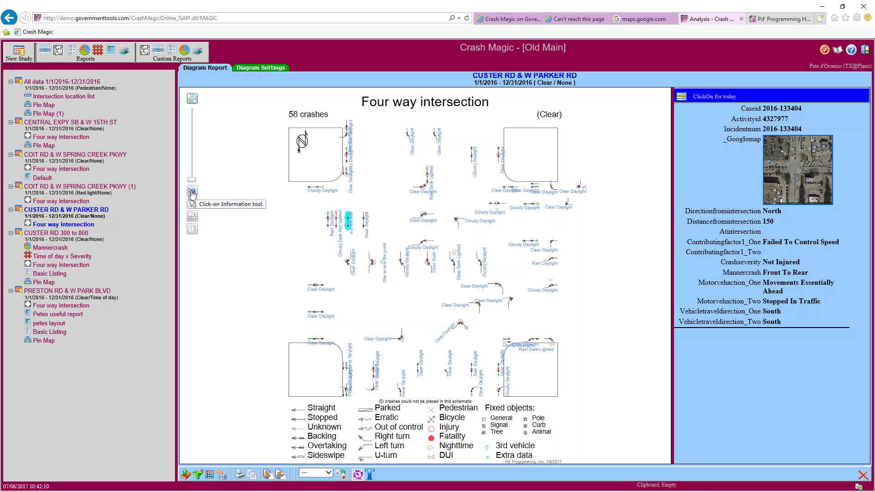
click(192, 192)
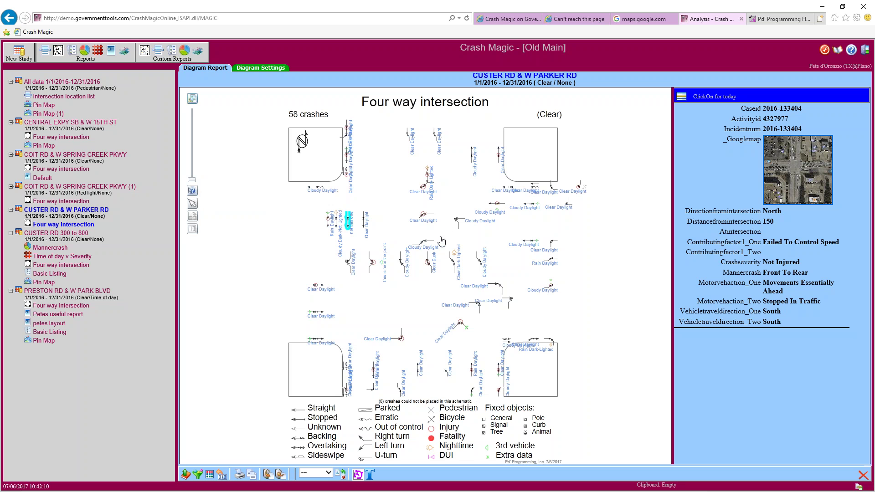
scroll(442, 241, up, 1)
scroll(441, 240, up, 3)
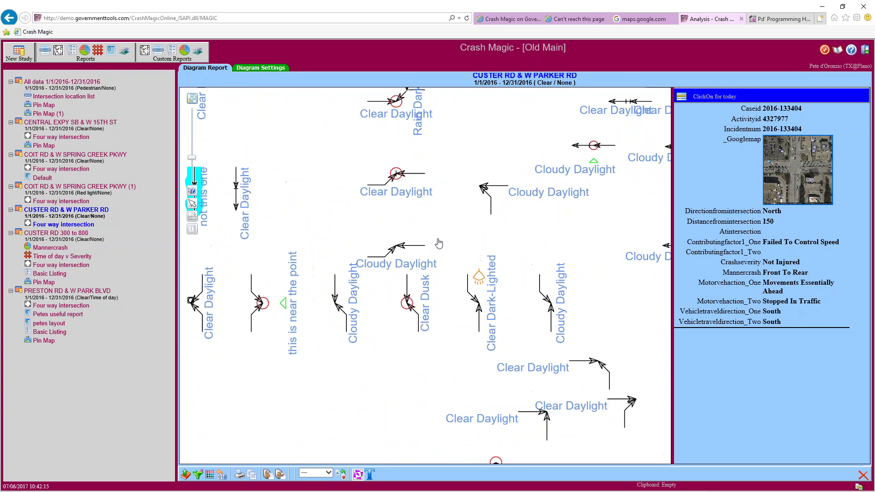
scroll(438, 234, down, 1)
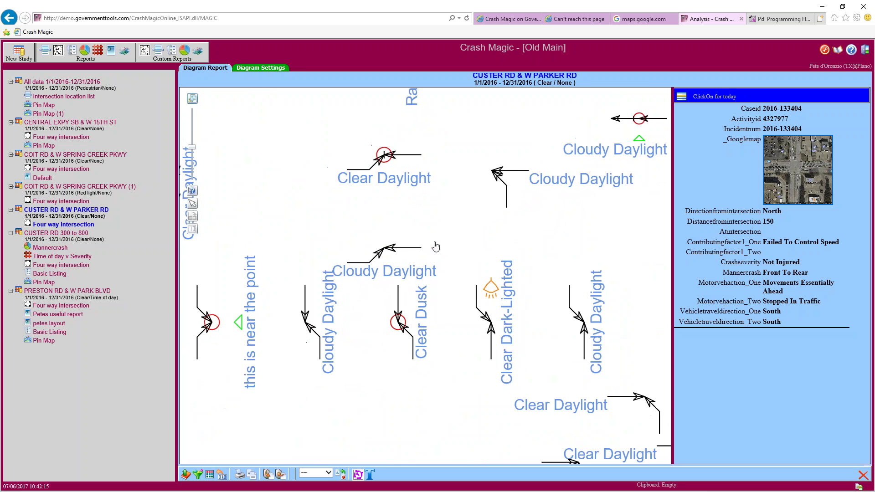
scroll(439, 252, down, 1)
drag(297, 244, 499, 240)
scroll(418, 260, up, 1)
scroll(417, 260, down, 1)
drag(192, 157, 192, 191)
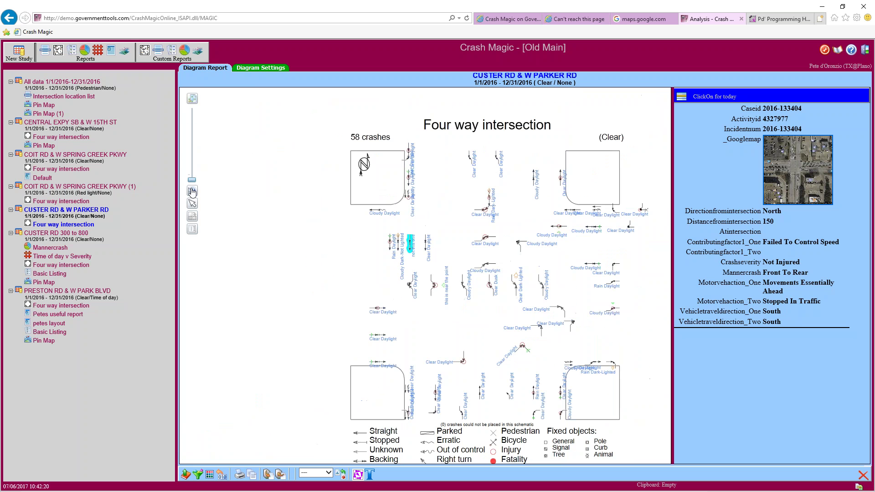
click(192, 98)
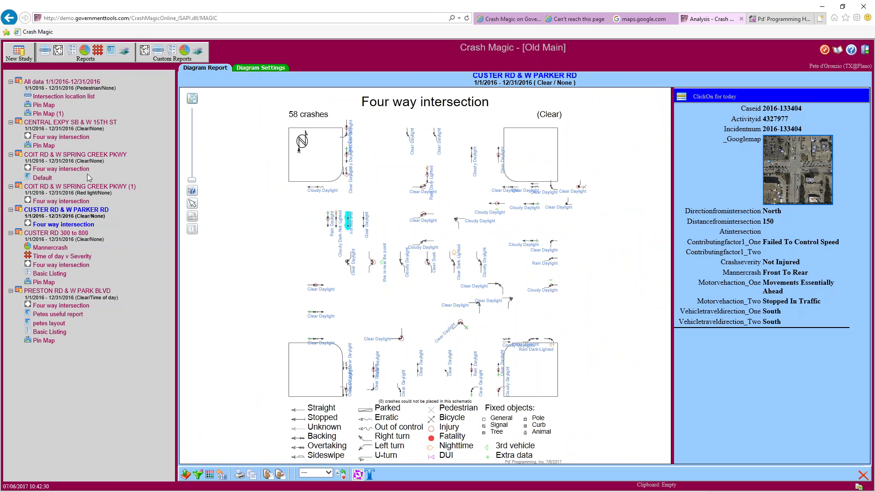
Open the Four way intersection diagram under COIT RD & W SPRING CREEK PKWY
click(71, 171)
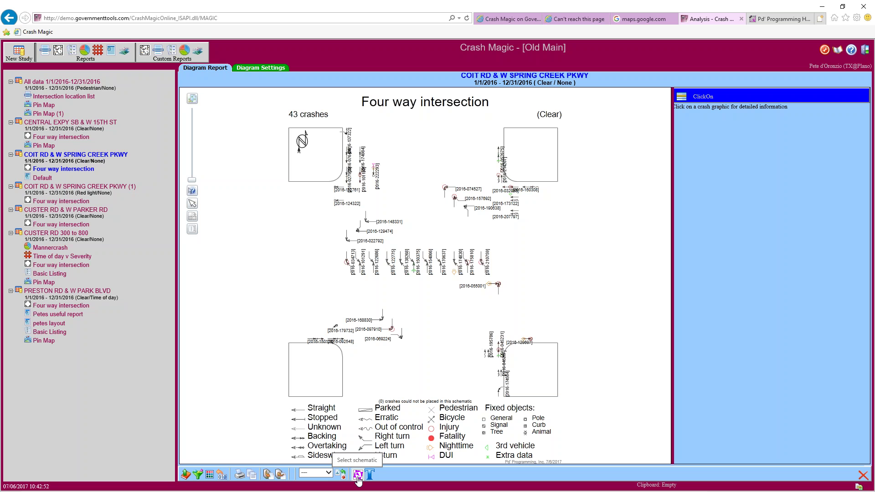
Apply the Int_T/Lanes/East T-intersection schematic from the schematic list
click(358, 475)
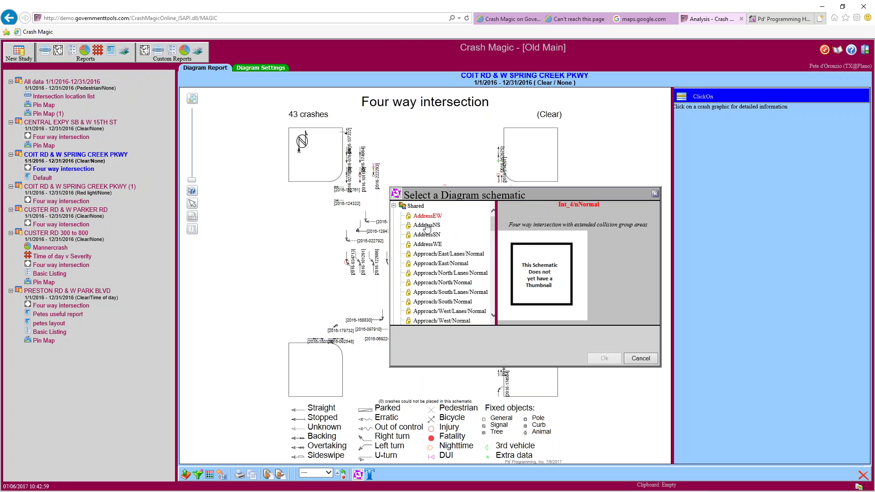
drag(493, 223, 493, 228)
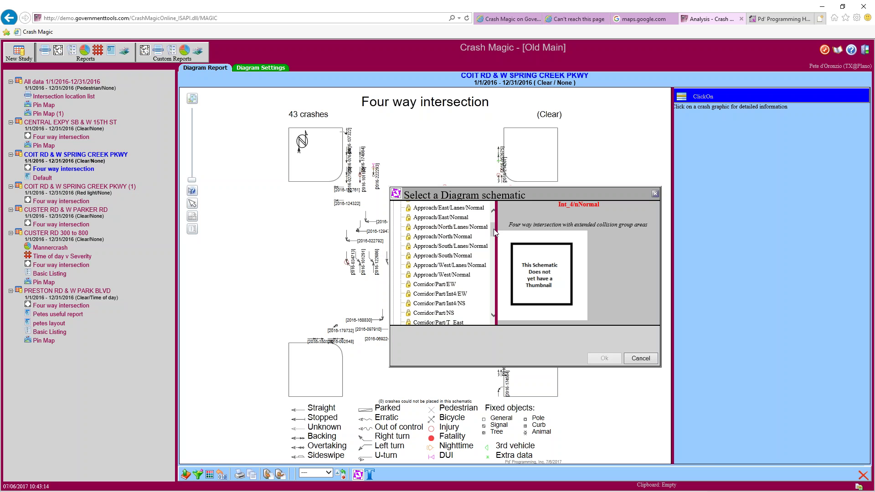
drag(494, 231, 493, 239)
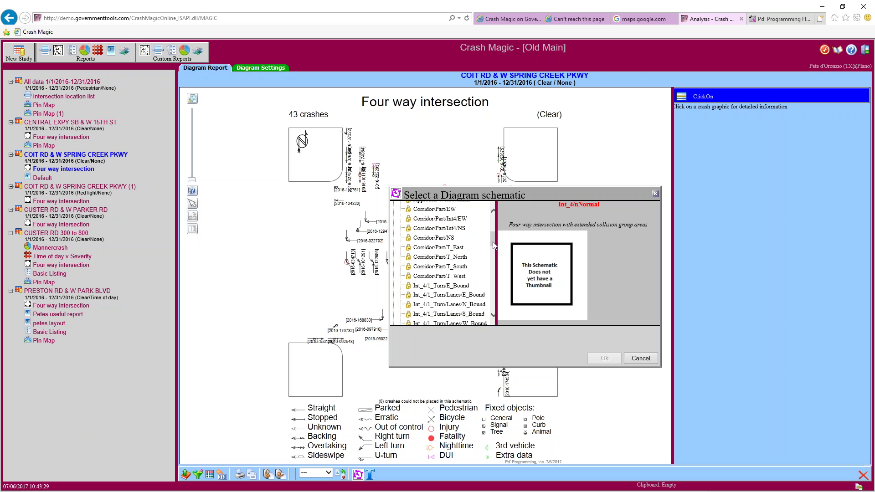
drag(492, 242, 491, 251)
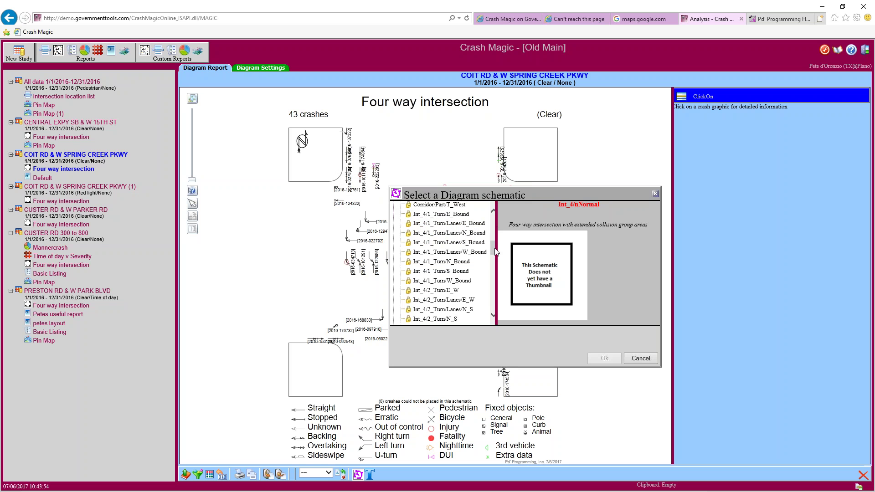
scroll(494, 253, down, 3)
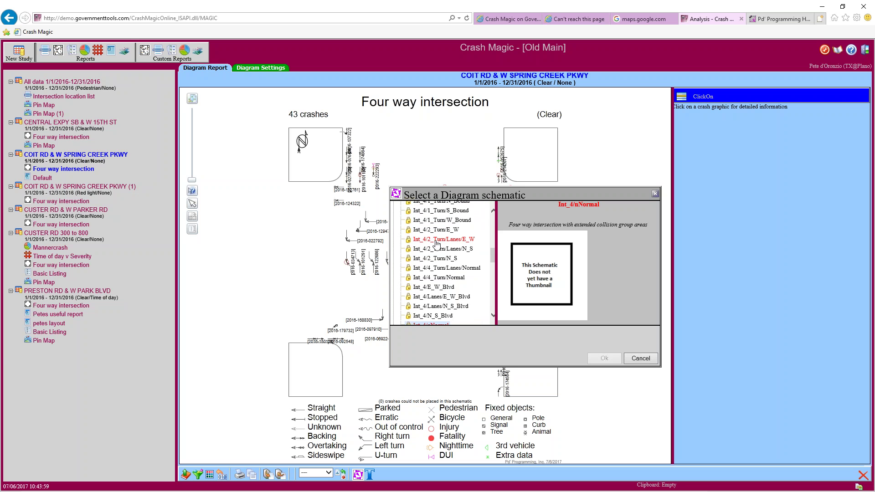
scroll(493, 256, down, 3)
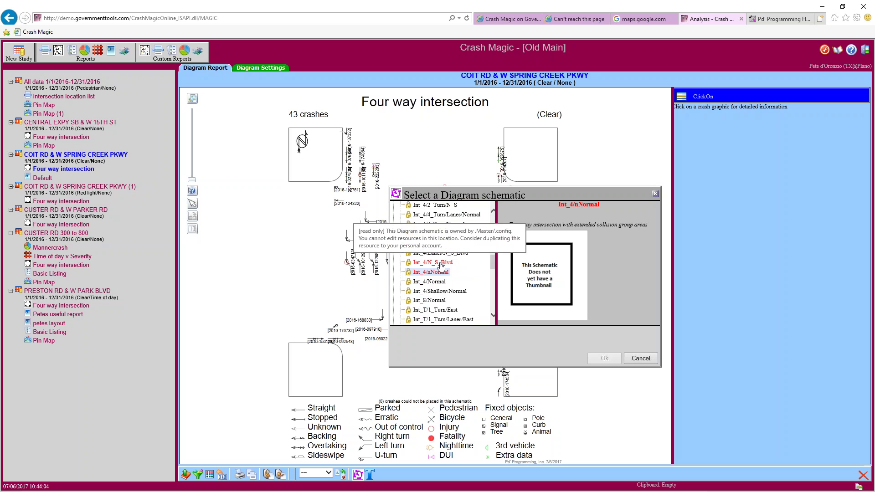
scroll(494, 264, down, 3)
drag(493, 271, 493, 272)
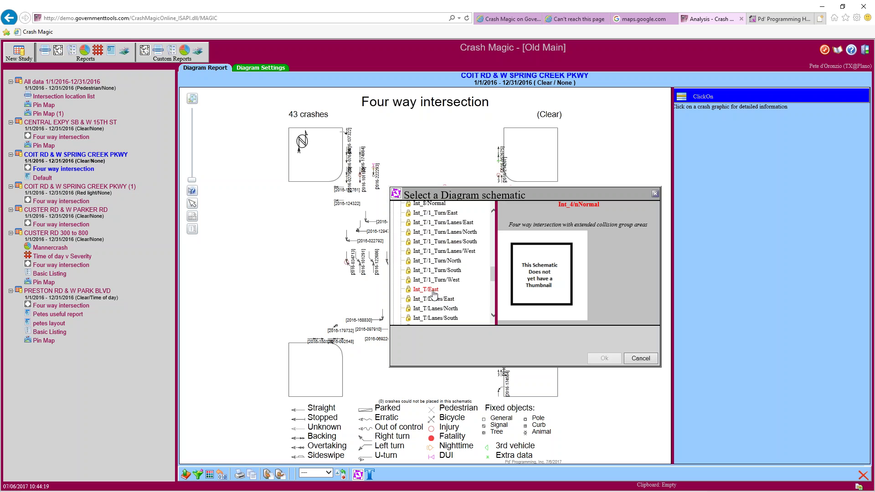
click(434, 299)
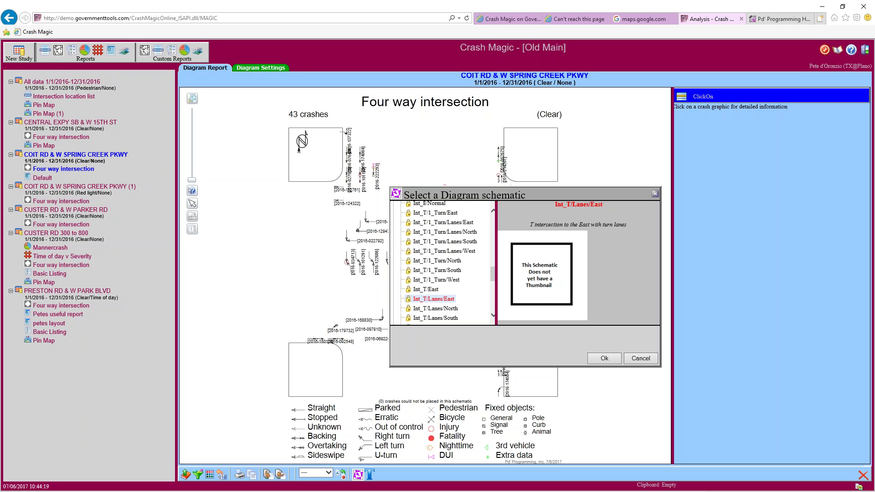
click(600, 363)
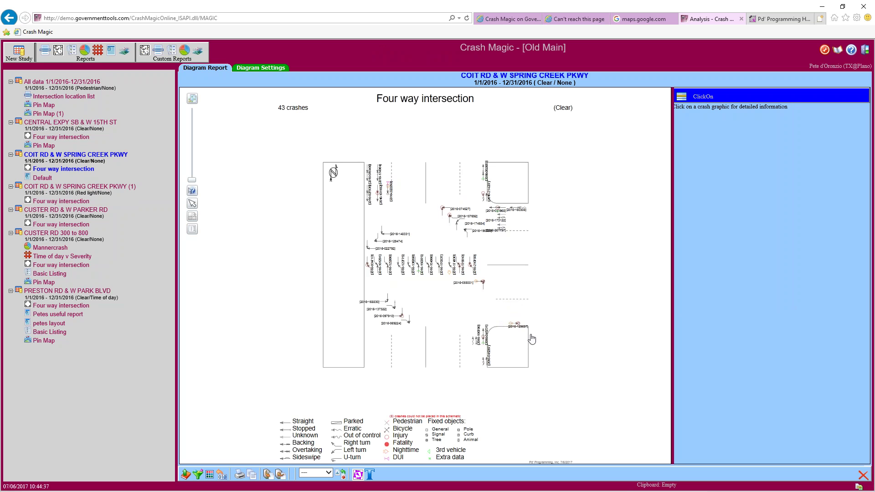
click(191, 204)
drag(517, 327, 522, 310)
click(483, 282)
drag(483, 283, 490, 310)
click(501, 229)
drag(501, 232, 502, 261)
click(500, 221)
drag(501, 221, 501, 252)
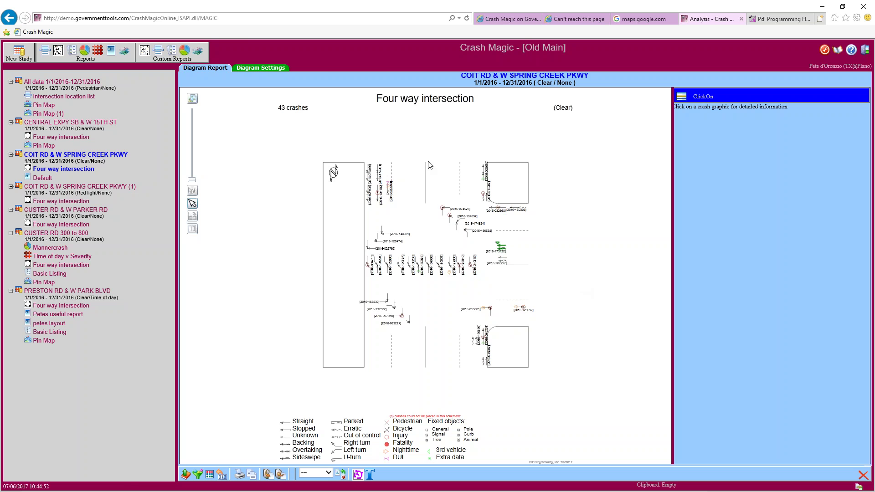
Select the Int_4/2_Turn/E_W four-leg schematic with east and westbound left turn lanes
click(359, 475)
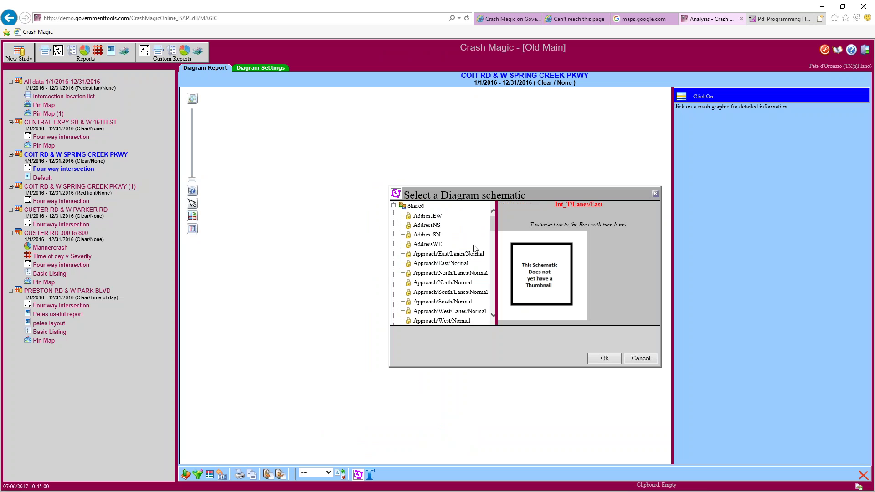
drag(496, 229, 495, 243)
drag(494, 244, 495, 257)
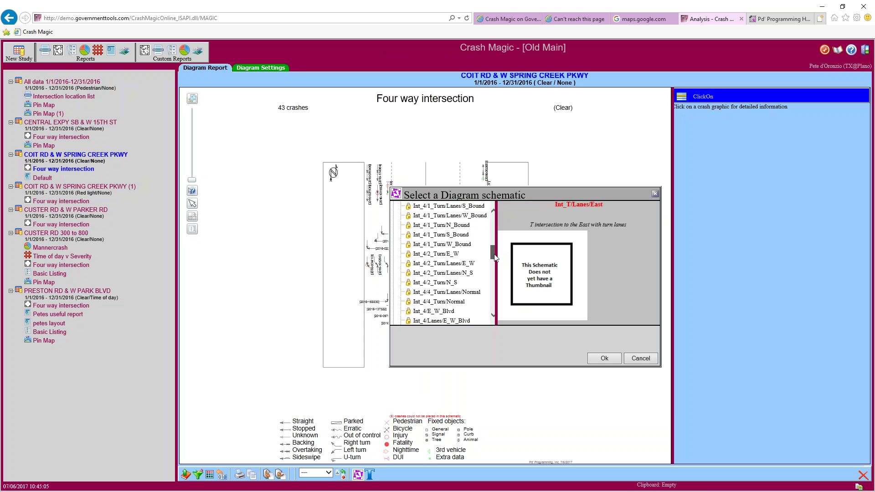
click(436, 254)
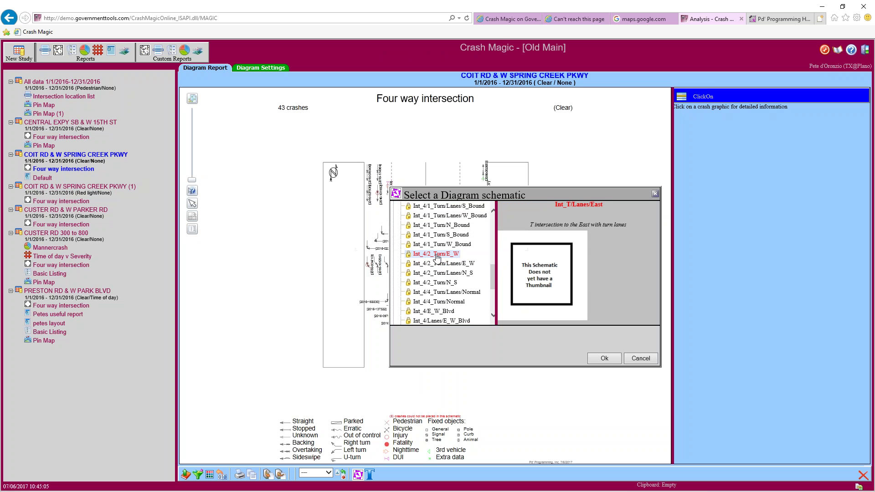
click(599, 359)
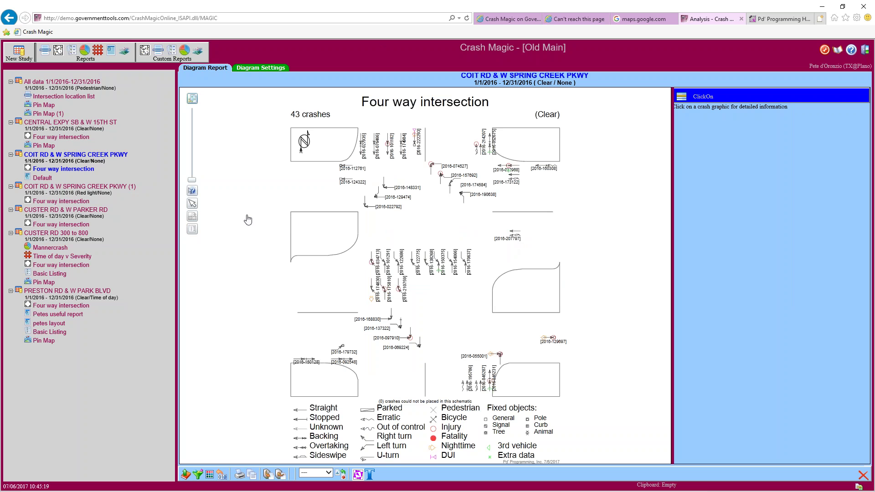
click(192, 204)
drag(511, 242, 503, 256)
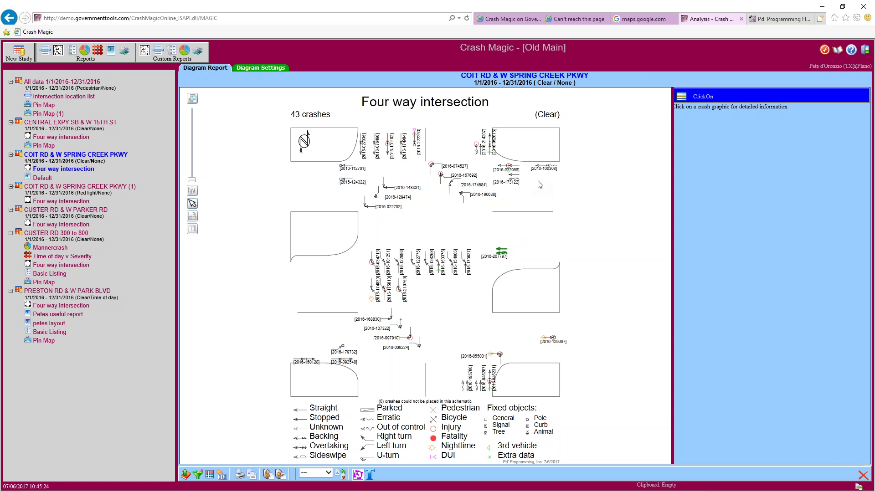
drag(552, 170, 551, 254)
drag(344, 346, 348, 300)
drag(345, 363, 346, 296)
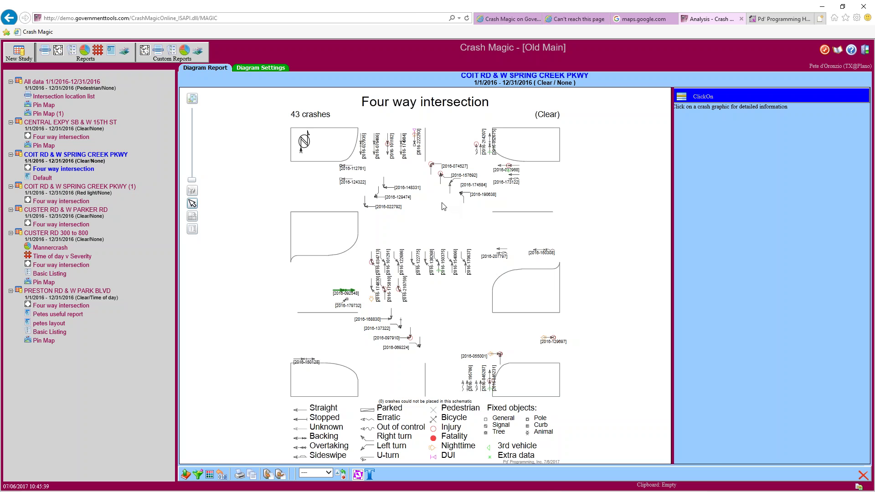
click(86, 169)
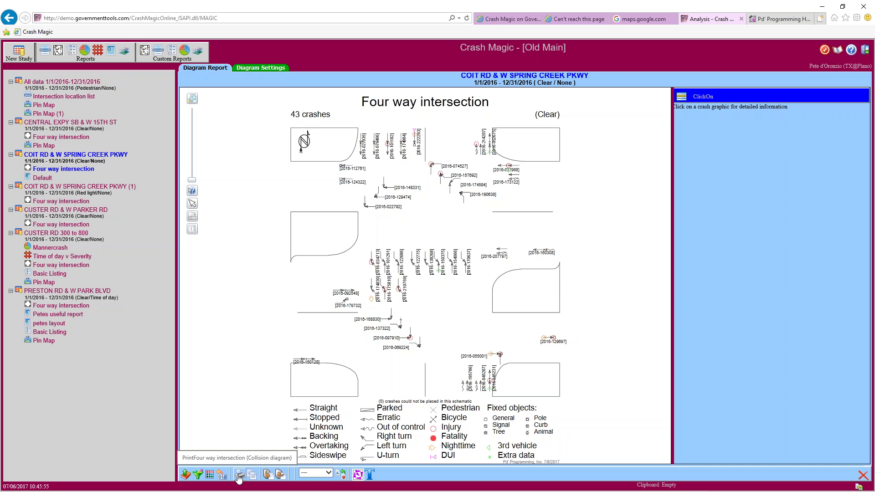
Print the Coit Rd & W Spring Creek Pkwy diagram to PDF and allow it to open in Foxit PhantomPDF
click(238, 475)
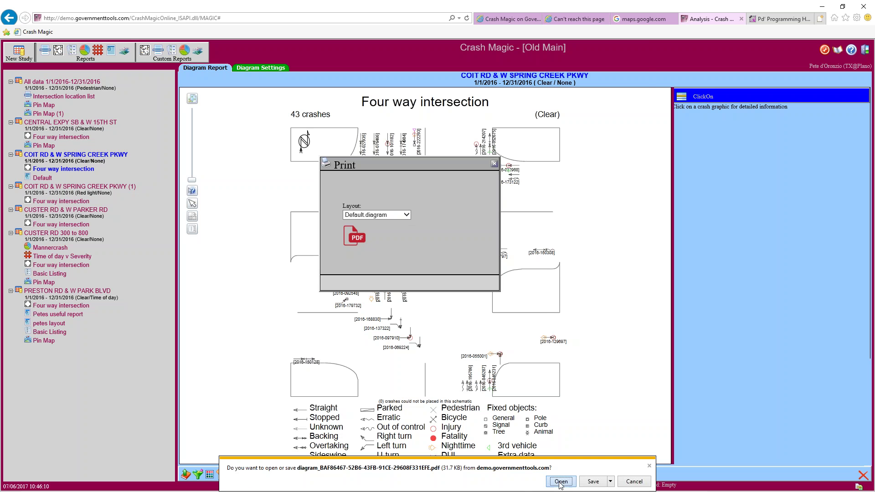
click(560, 482)
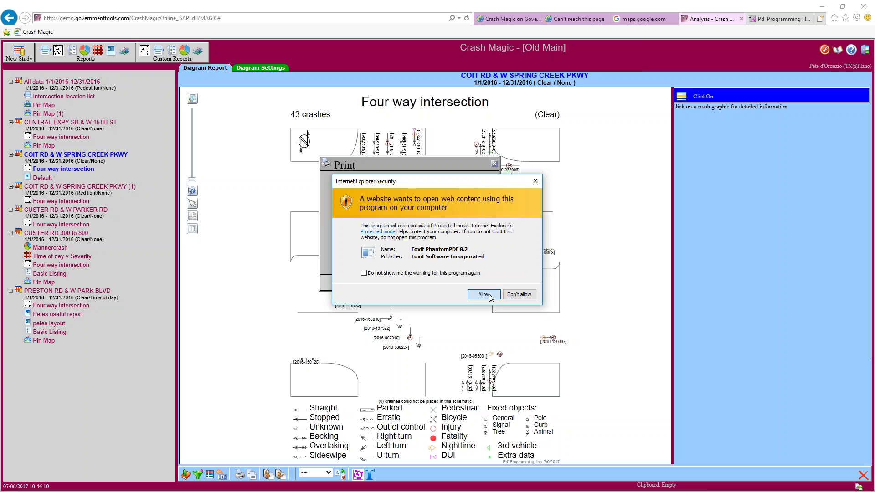
click(484, 294)
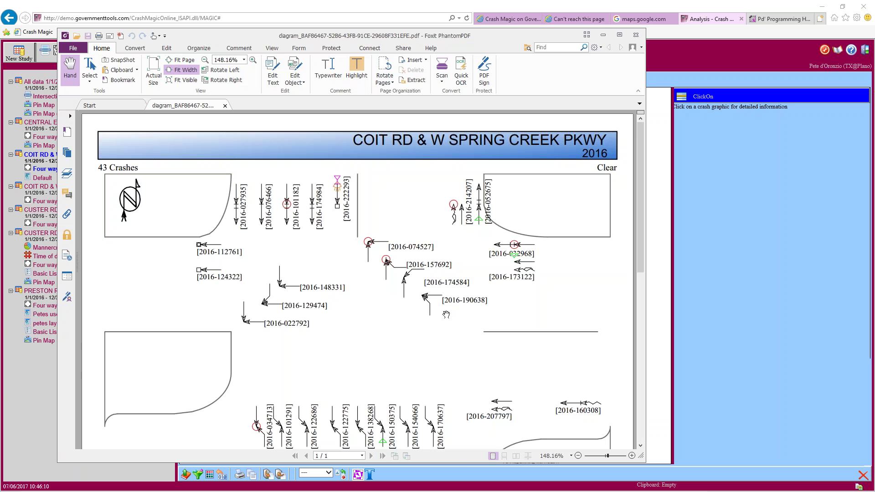
Scroll through the printed diagram PDF in Foxit PhantomPDF, then close the viewer
scroll(442, 312, down, 5)
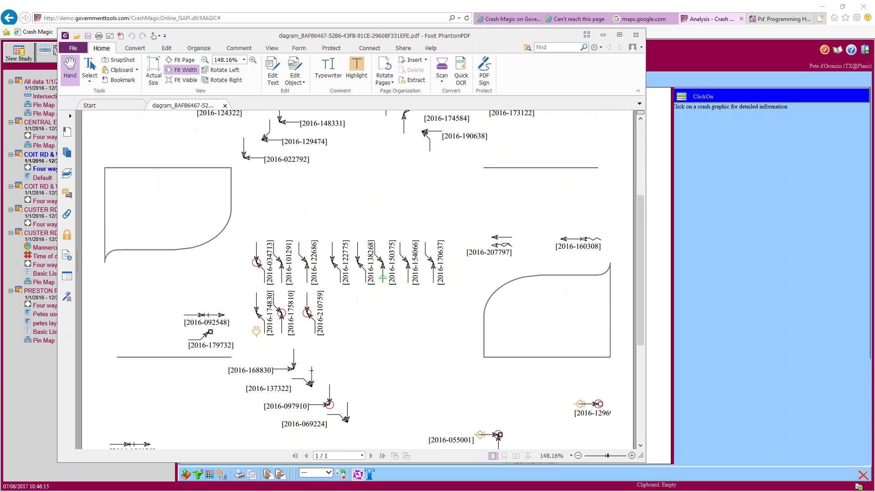
scroll(439, 313, down, 4)
scroll(439, 313, up, 4)
scroll(569, 243, up, 5)
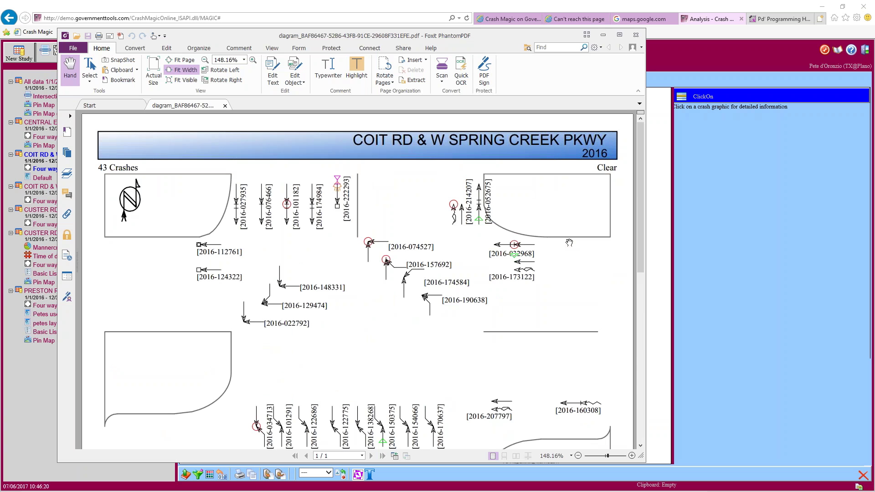
scroll(570, 242, down, 10)
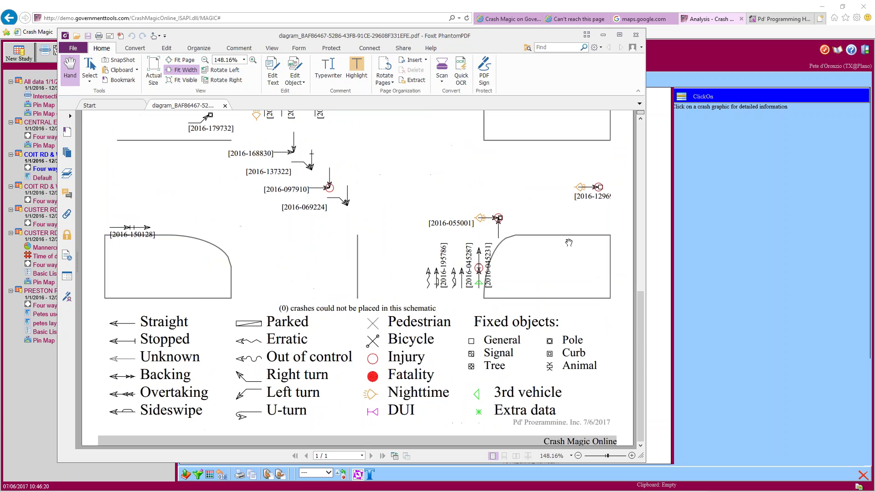
scroll(568, 243, up, 10)
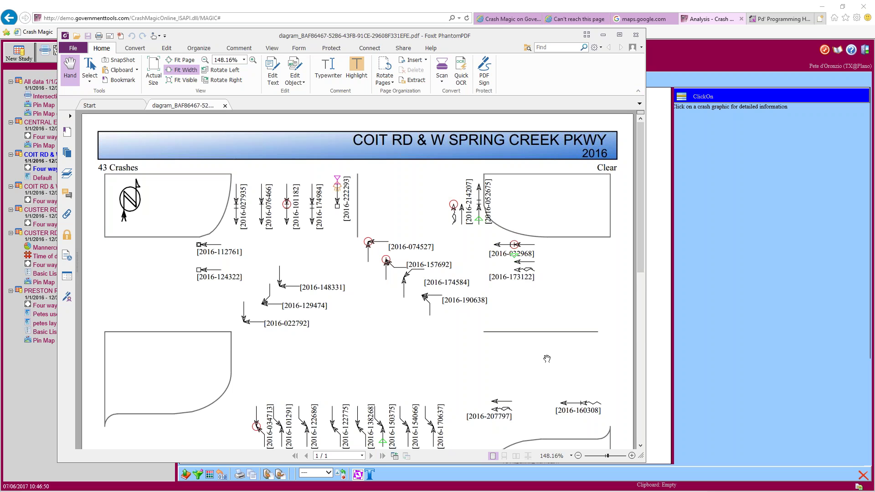
scroll(547, 358, down, 5)
scroll(547, 358, down, 3)
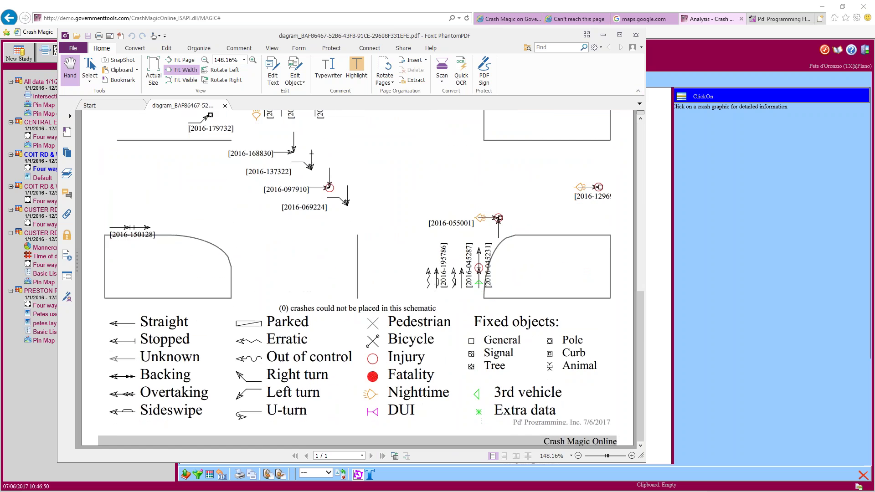
click(636, 35)
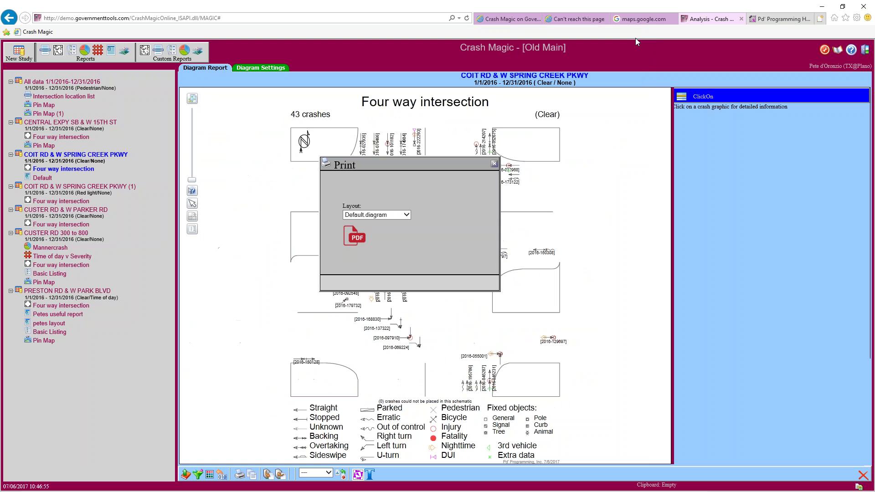
Dismiss the Print dialog, export the diagram as GIF, and return to Crash Magic after the error page
click(495, 164)
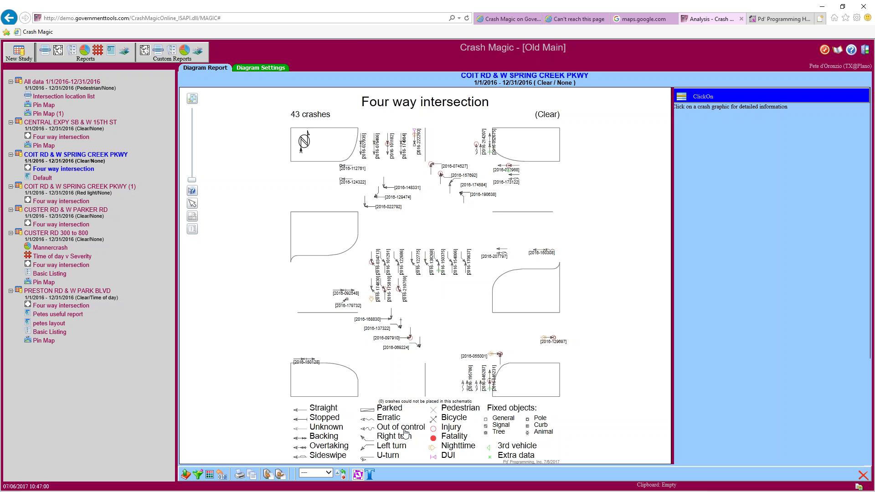
click(329, 473)
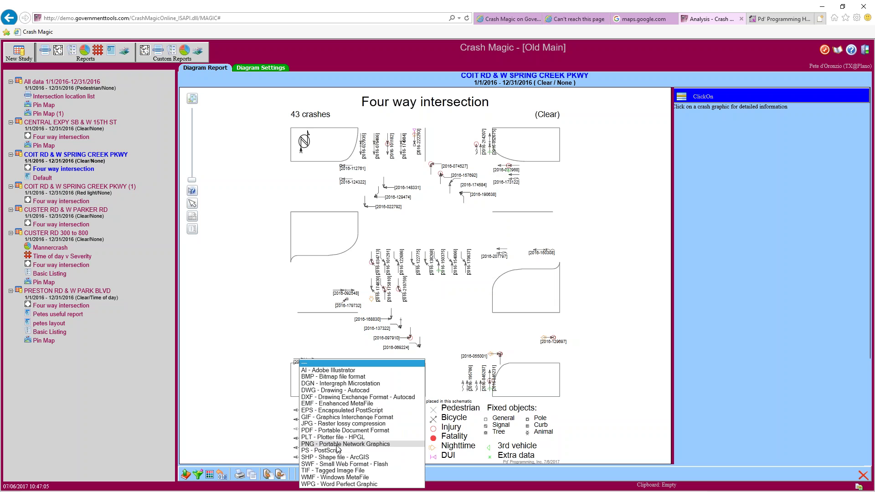
click(327, 417)
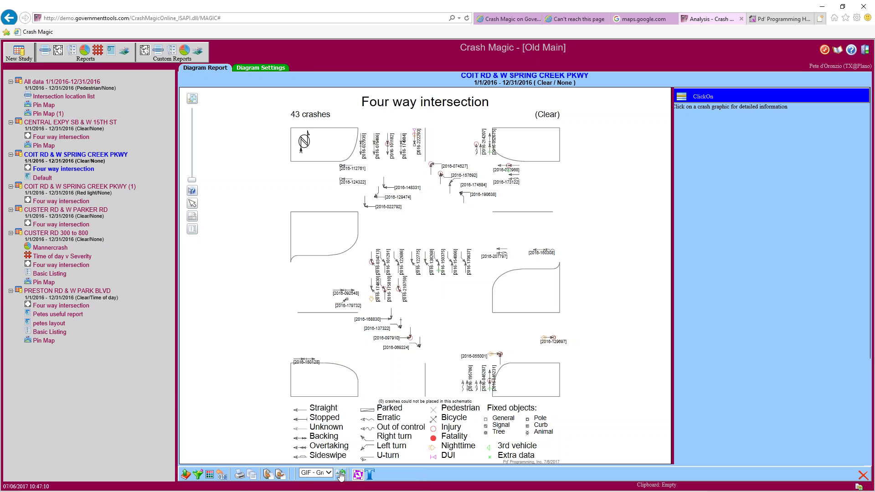
click(340, 475)
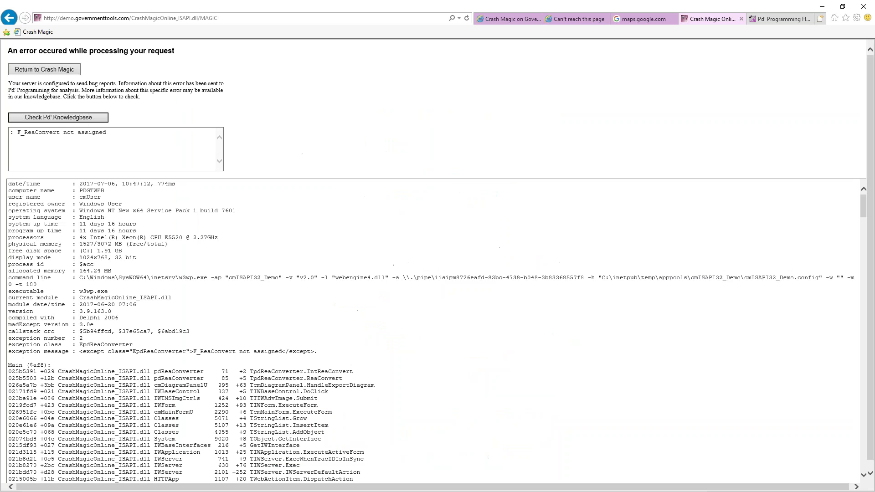
click(61, 70)
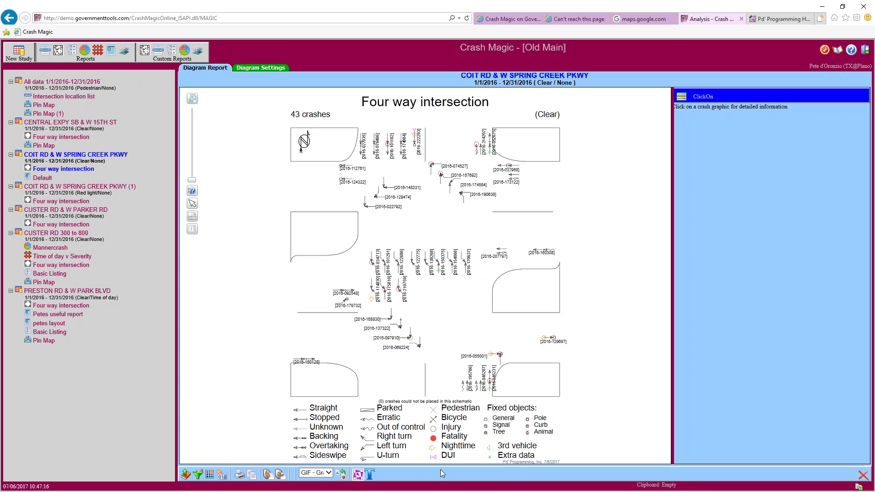
click(328, 473)
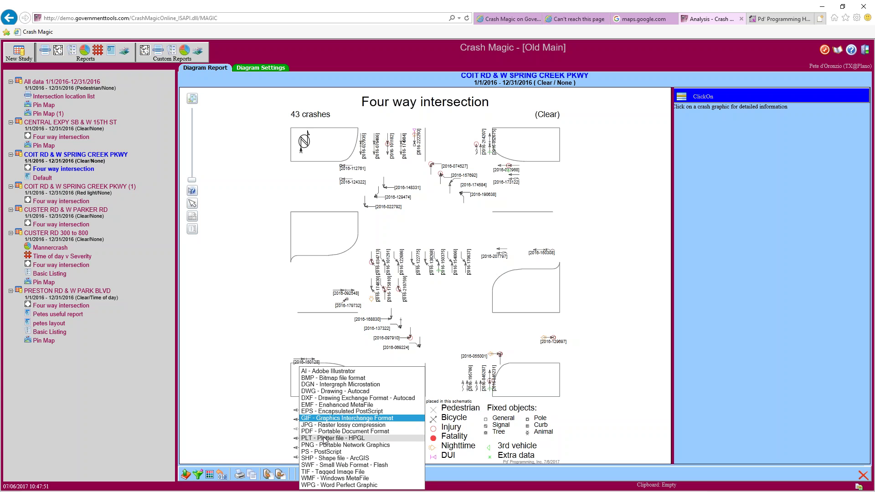
click(592, 331)
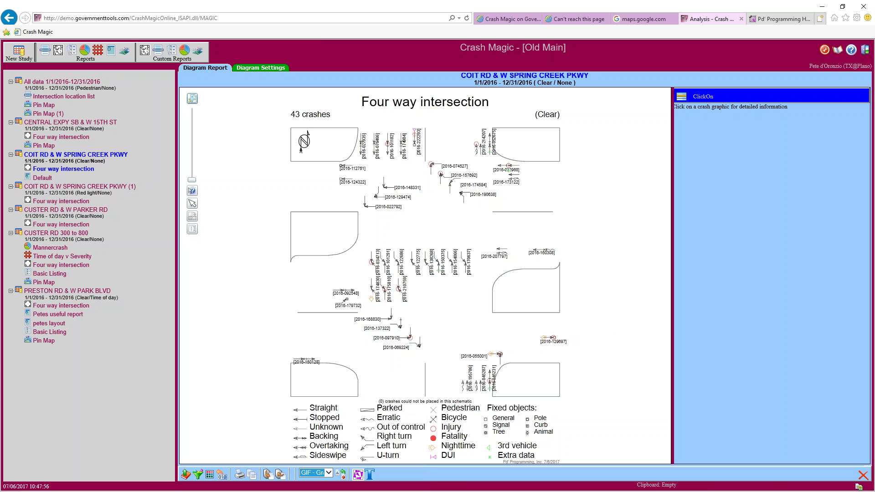
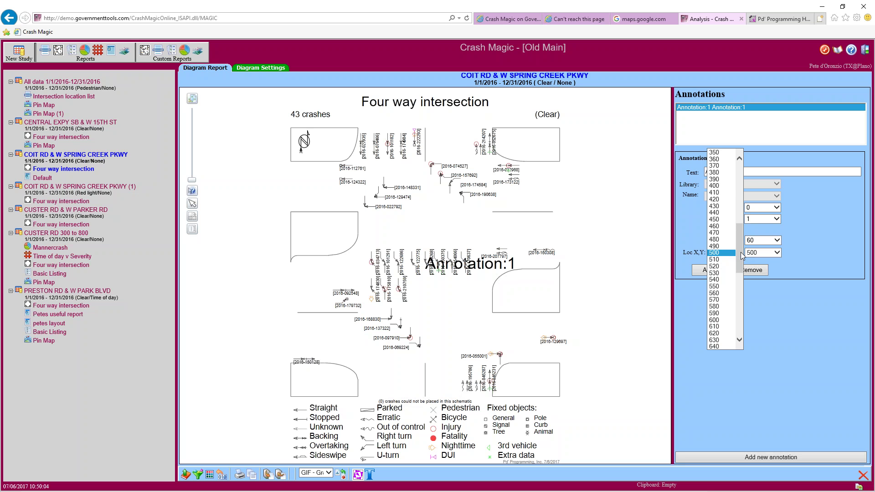
Move Annotation:1 to Loc X 200, Loc Y 100, then lower it to Loc Y 0
click(740, 172)
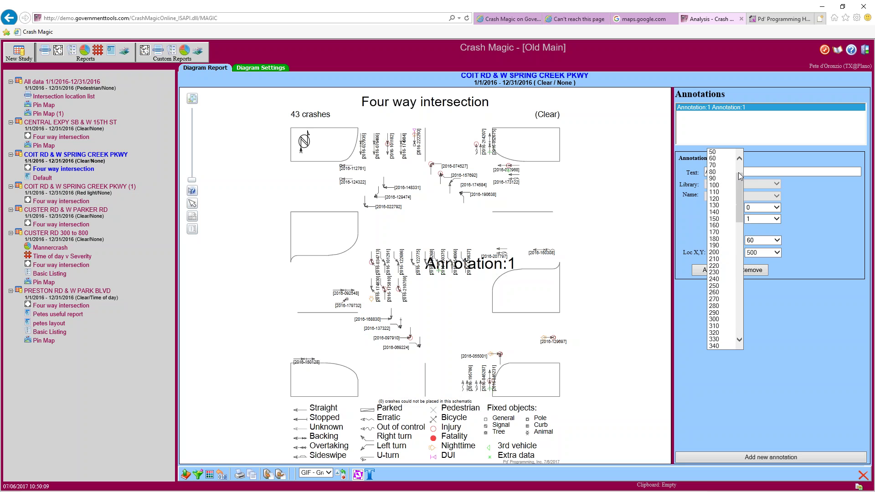
click(716, 252)
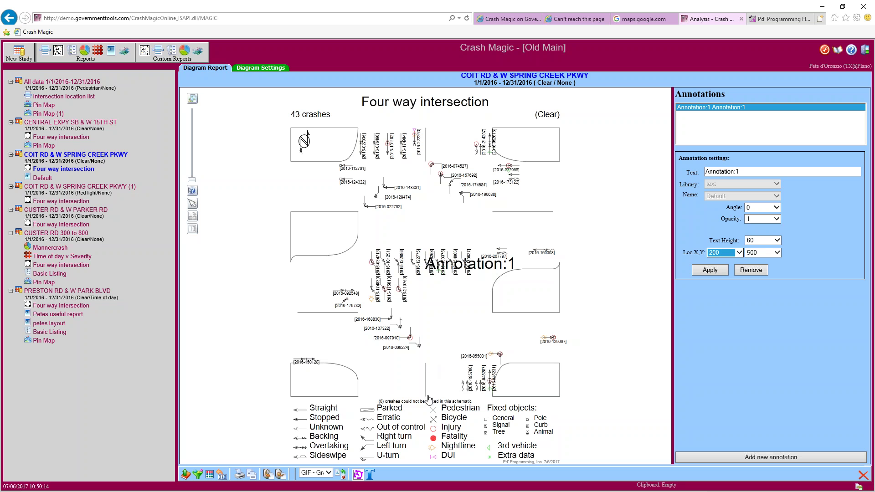
click(779, 253)
drag(775, 243, 776, 186)
click(753, 220)
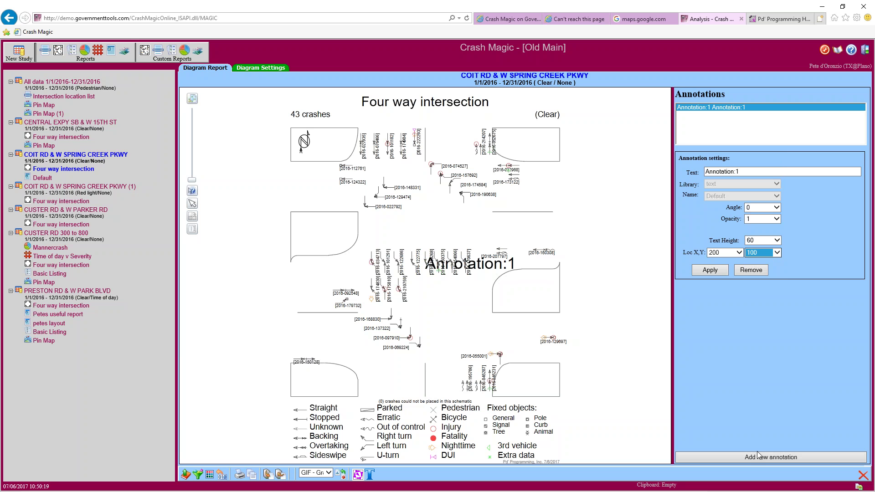
click(715, 272)
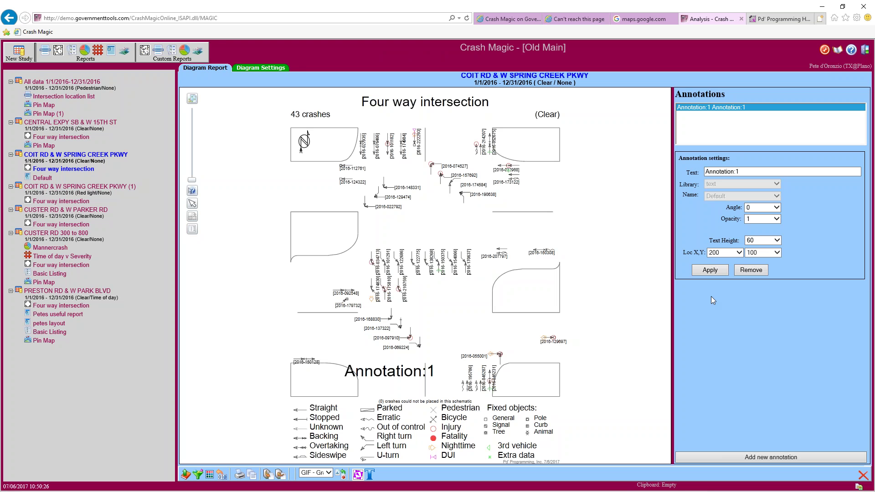
click(770, 219)
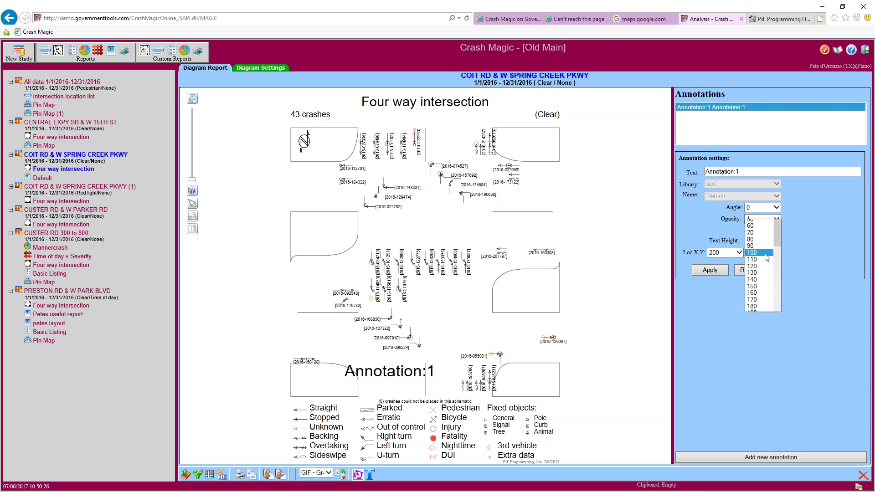
click(736, 281)
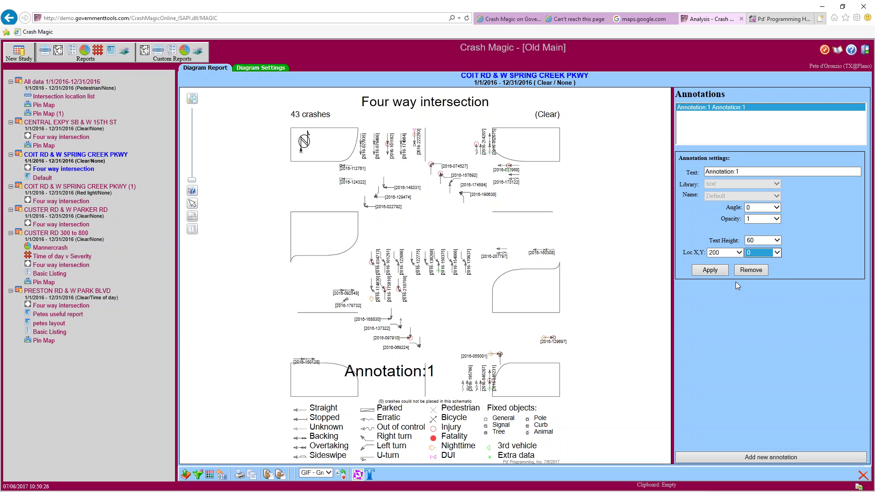
click(712, 271)
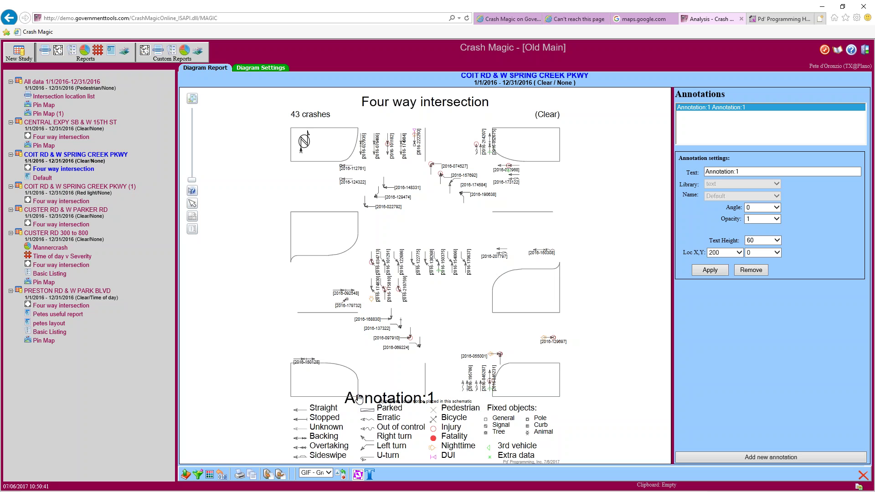
Change the annotation text to 'Coit Rd' and apply it
triple_click(741, 170)
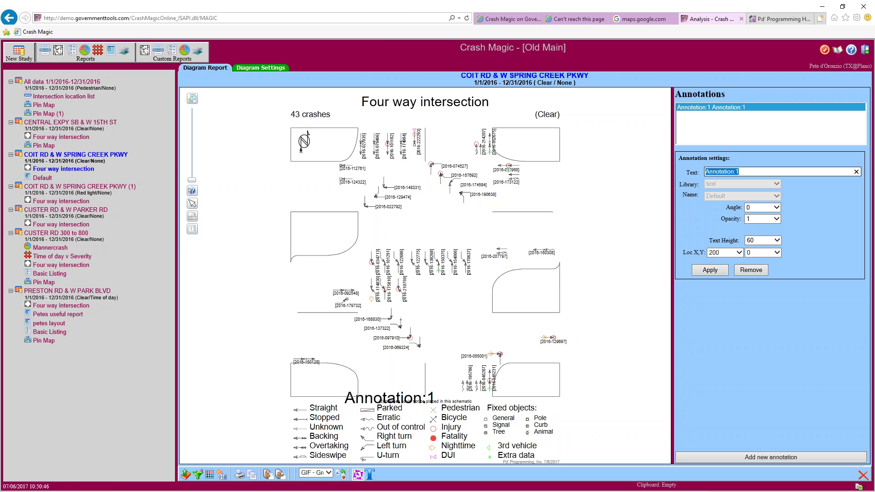
text(Coit Rd)
click(711, 271)
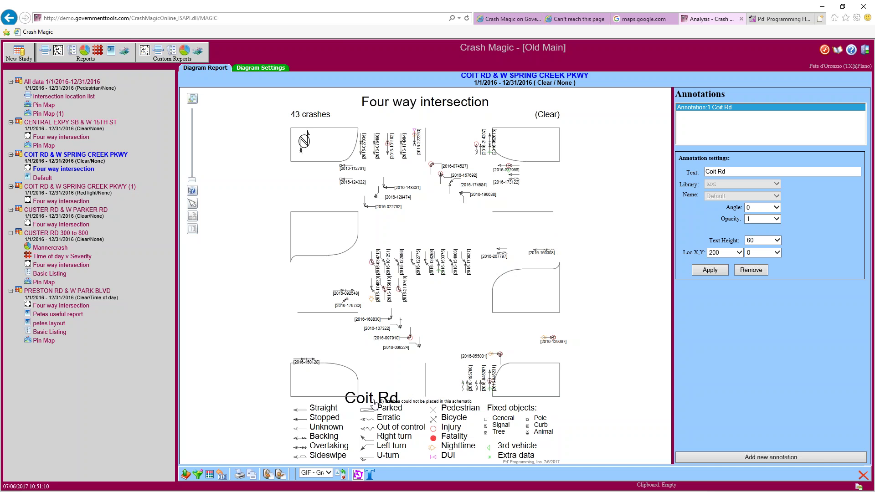
Move the label to Loc X 300, Loc Y 50 and rename it 'Street 1'
click(739, 254)
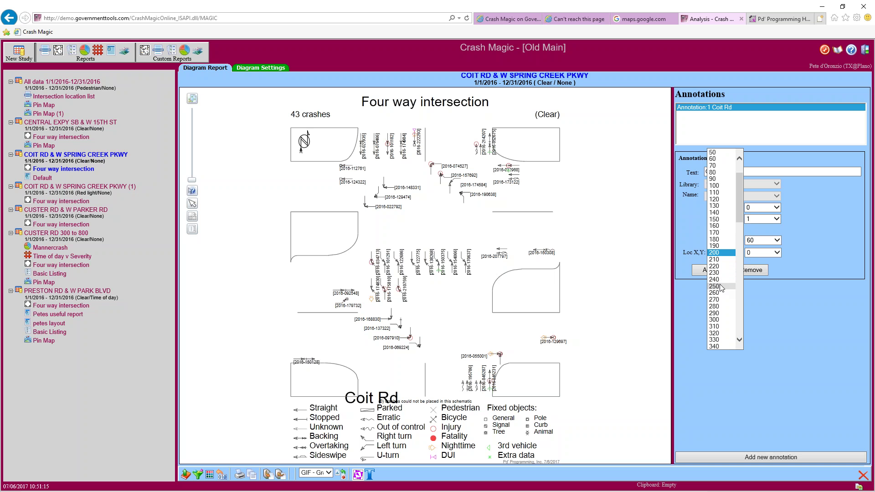
click(716, 320)
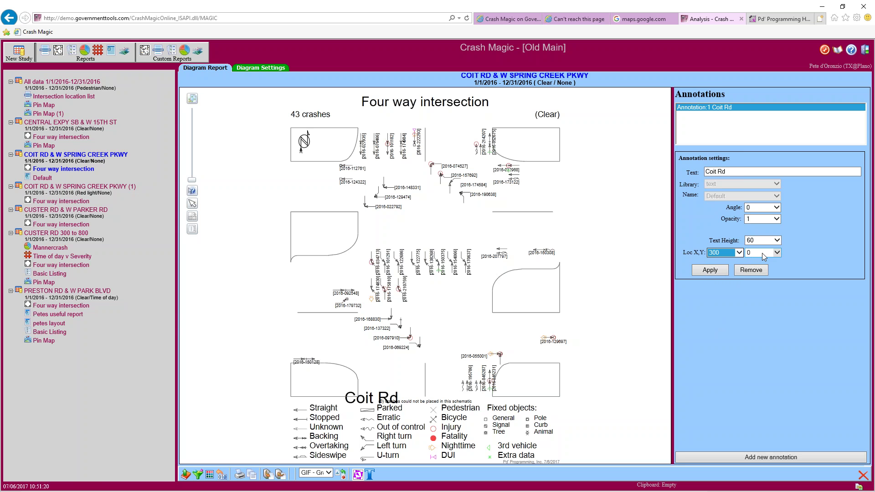
click(762, 253)
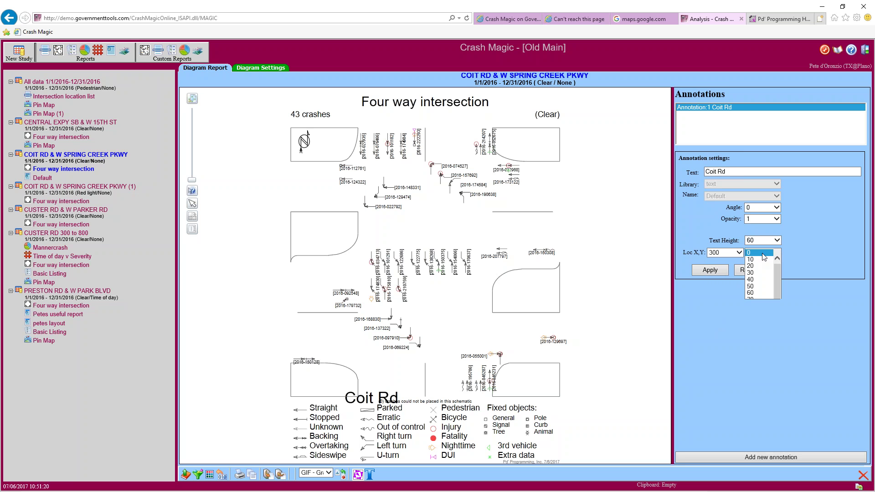
click(764, 305)
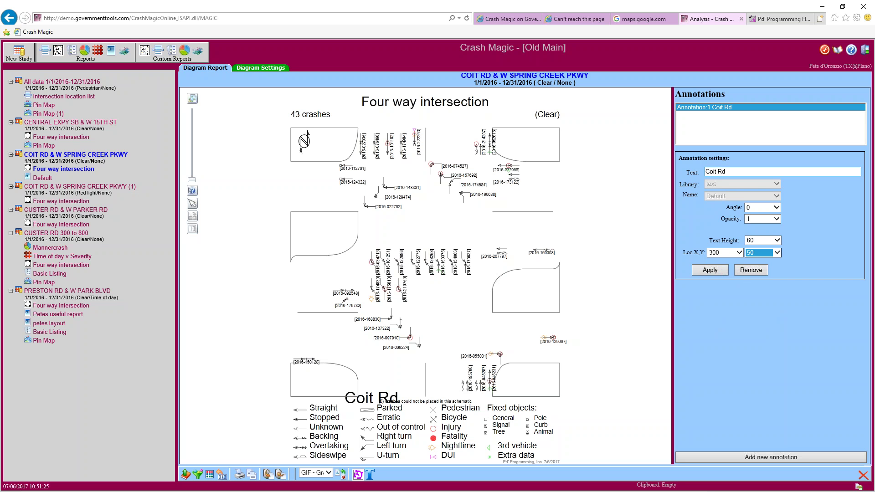
drag(730, 172, 704, 172)
text(Street 1)
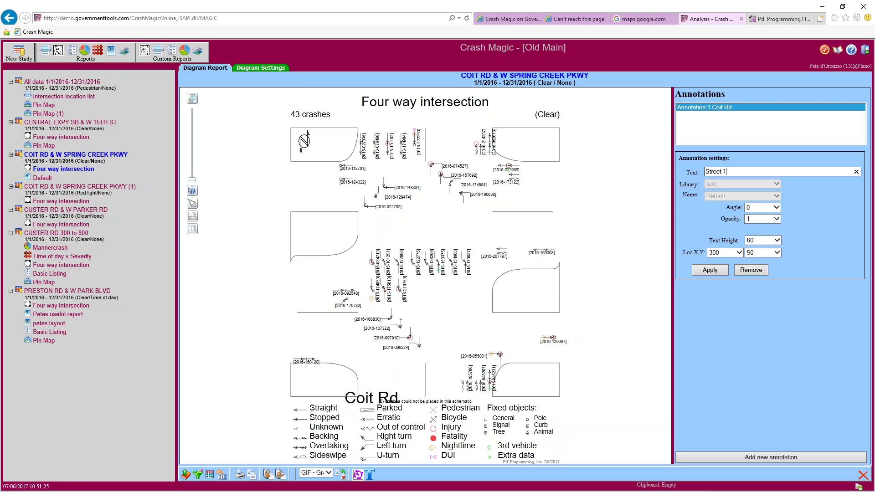
click(715, 271)
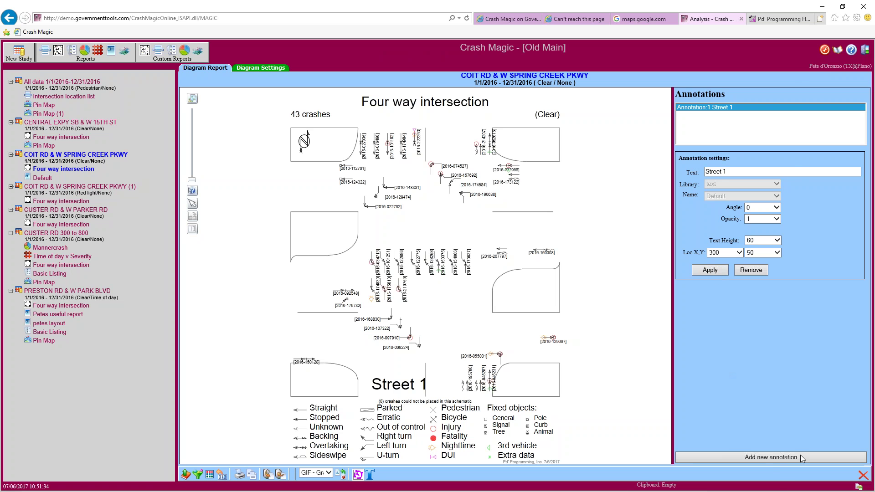
Add a new 'Street 2' annotation rotated to angle 90 at Loc X 900
click(769, 456)
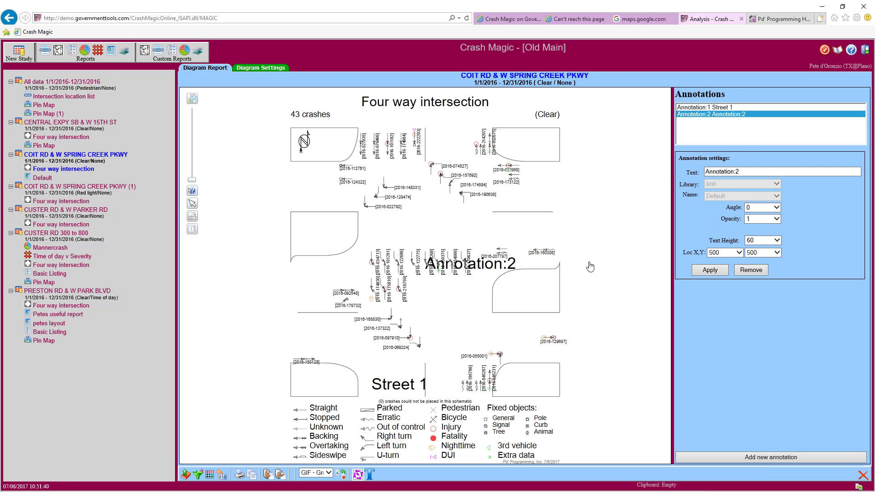
drag(747, 172, 677, 171)
text(Street 2)
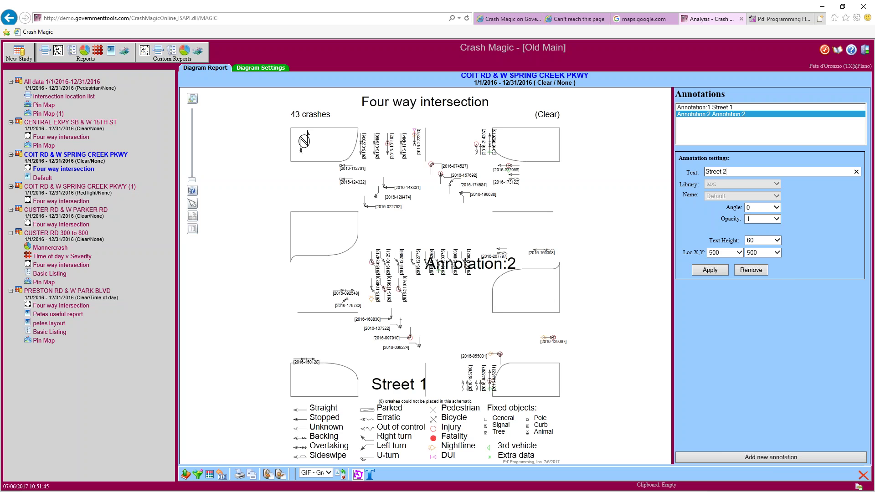
click(776, 207)
drag(777, 229, 777, 266)
scroll(760, 278, up, 2)
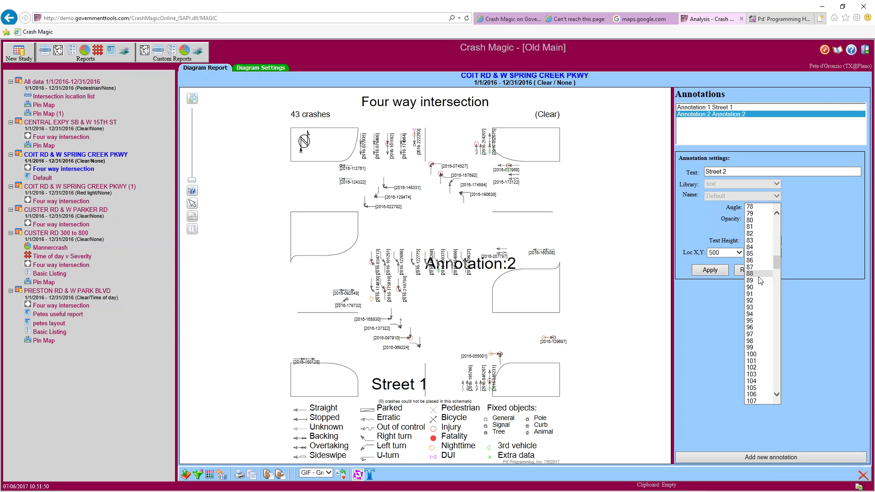
click(757, 287)
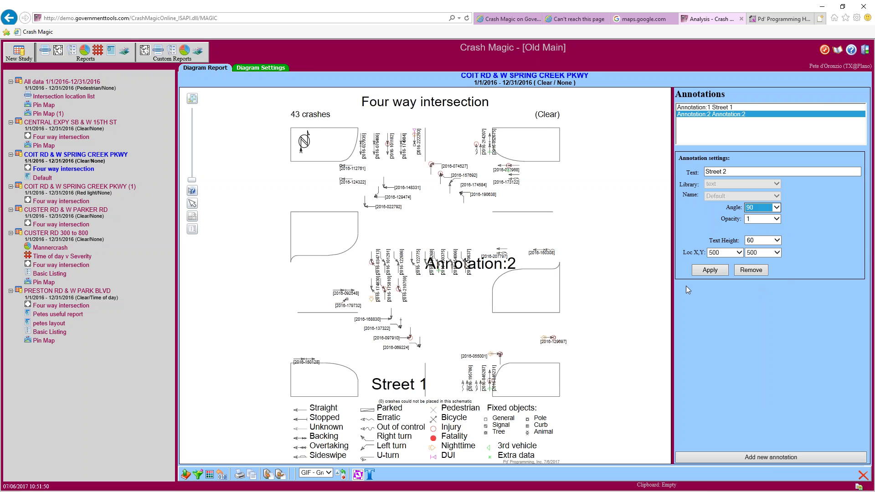
click(739, 252)
drag(739, 253, 739, 325)
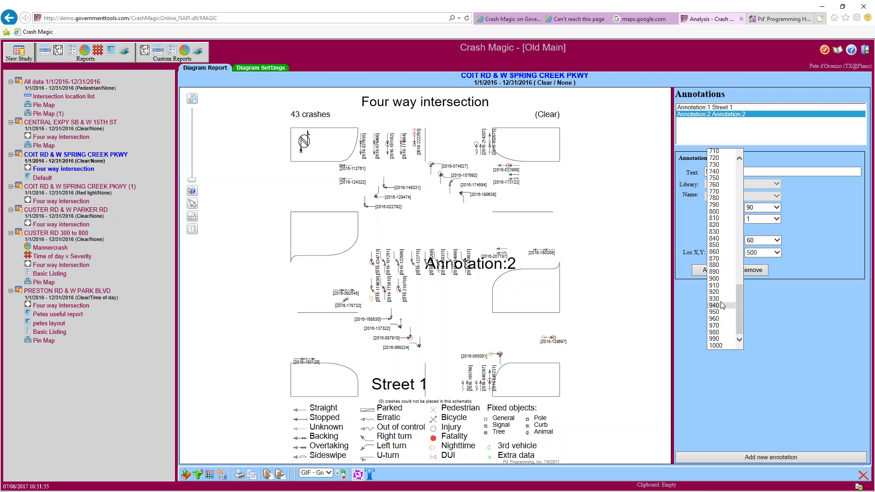
click(715, 279)
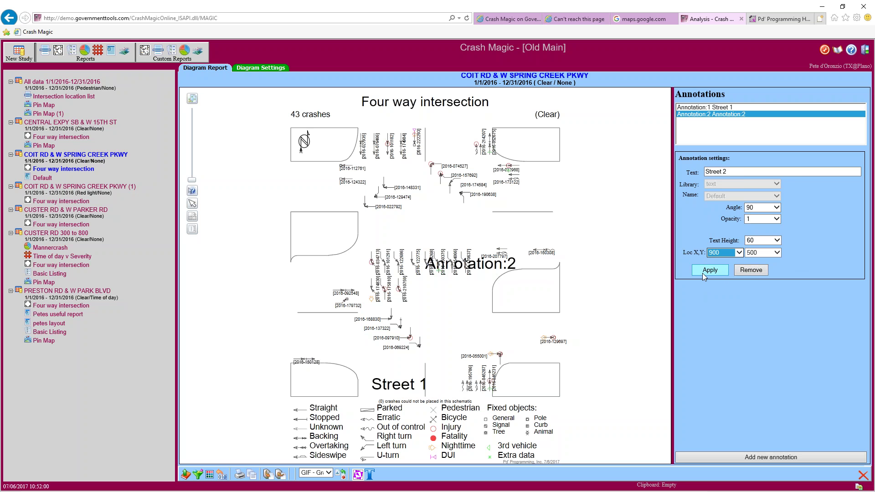
click(708, 272)
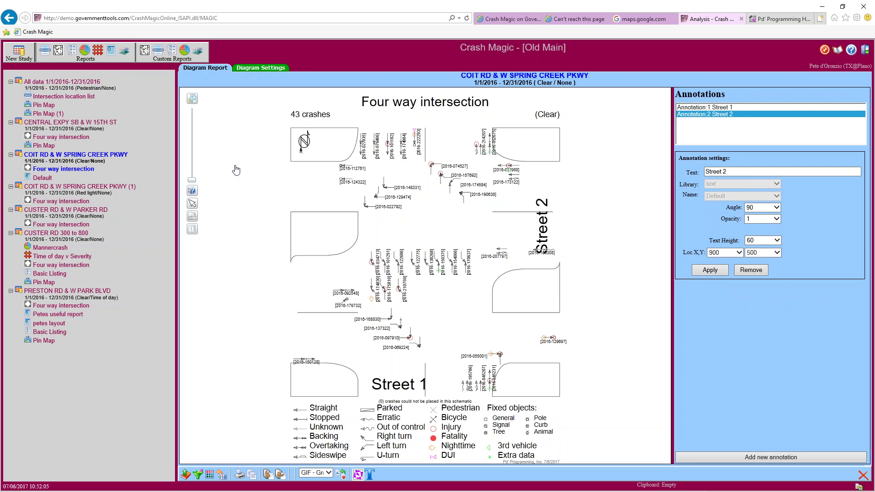
Save the diagram as new template 'street labels' and open the Preston Rd & W Park Blvd study's reports
click(280, 475)
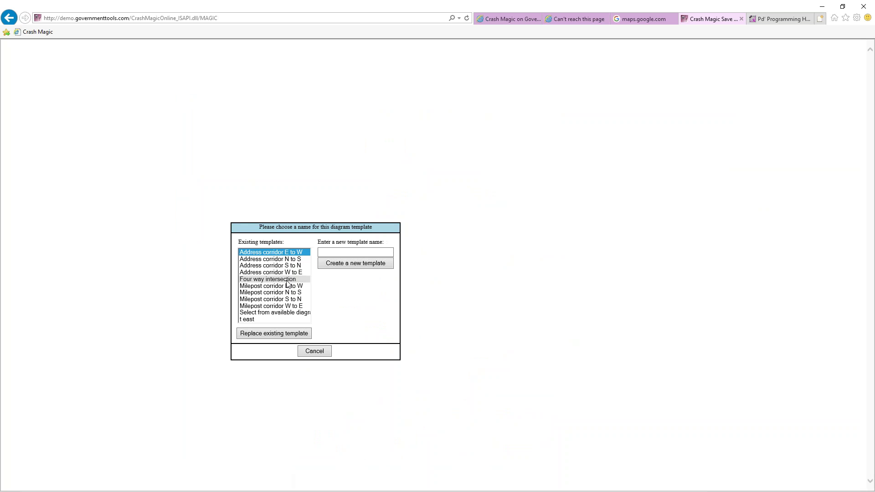
click(328, 252)
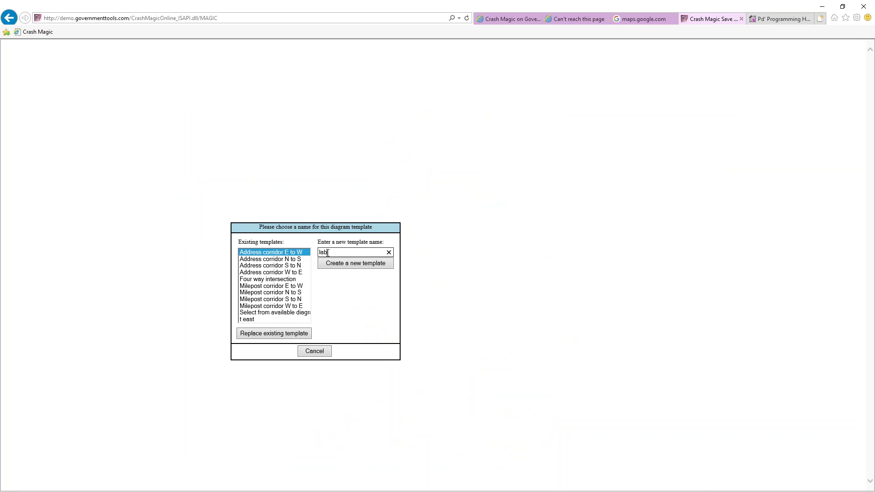
text(street)
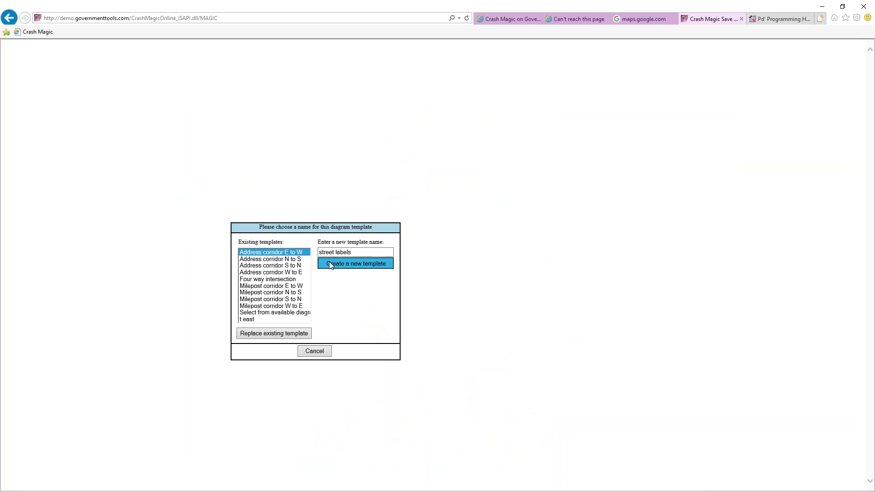
click(333, 263)
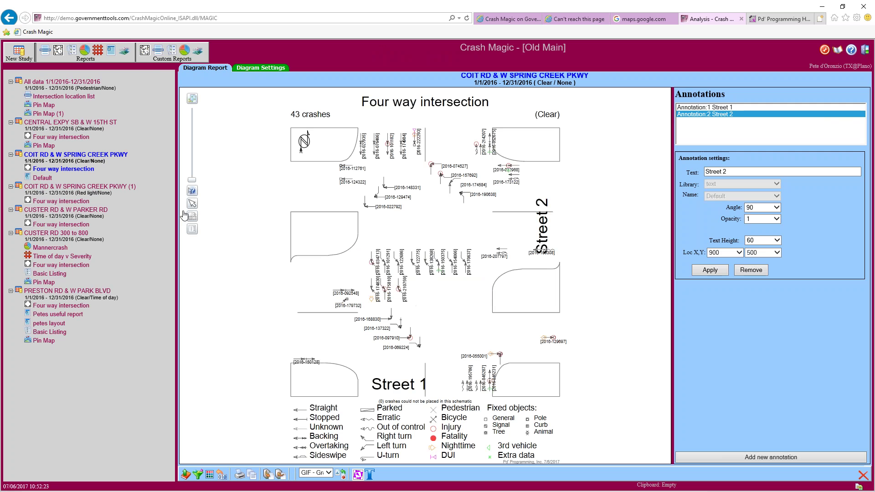
click(54, 292)
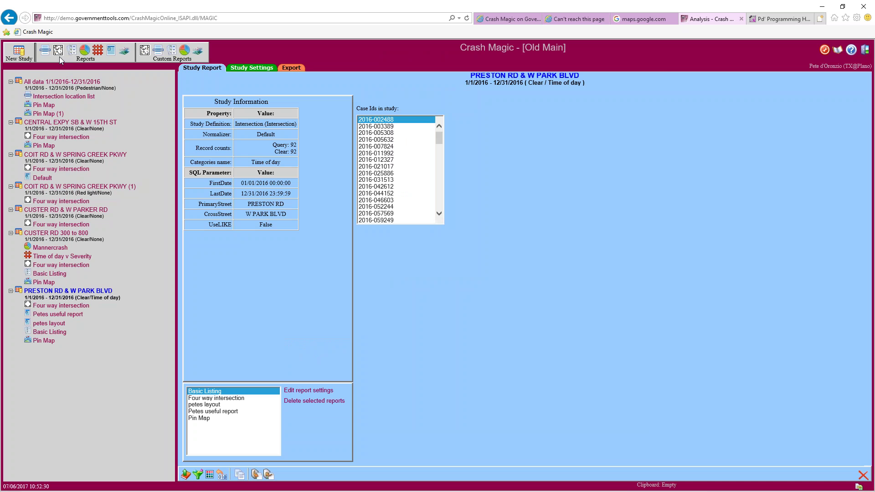
click(59, 57)
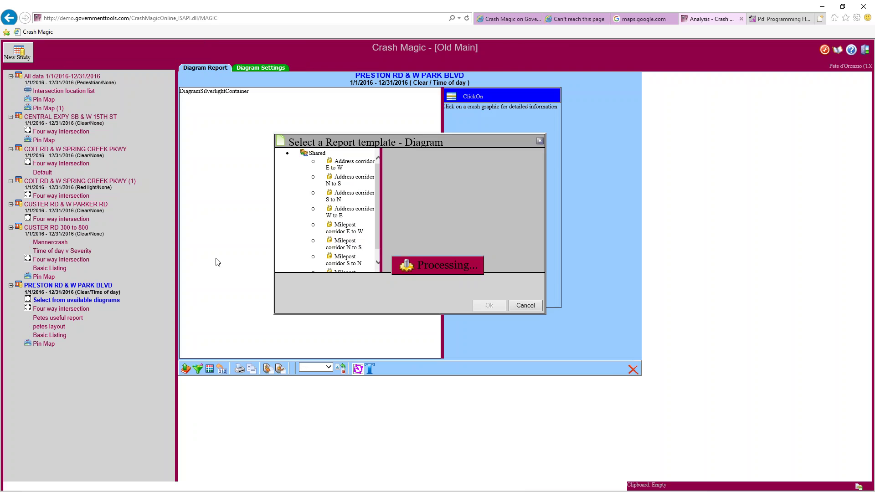
Apply the Personal 'street labels' diagram template to the Preston Rd & W Park Blvd study
scroll(492, 285, down, 1)
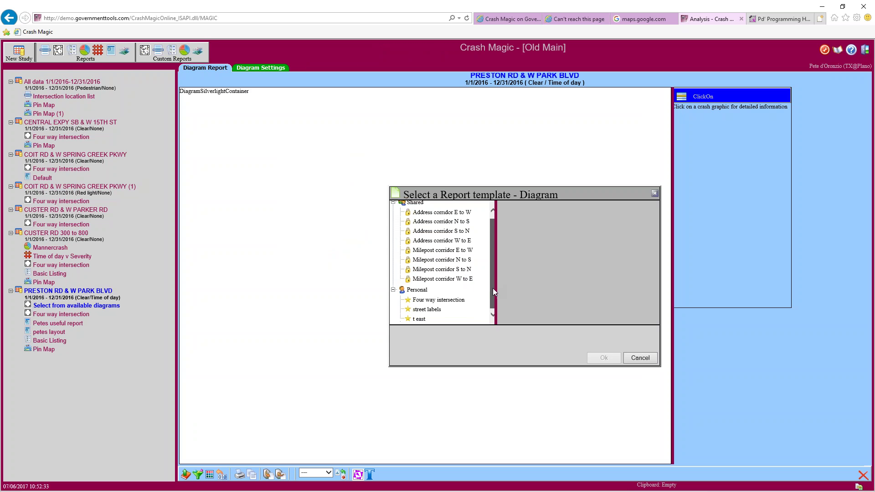
click(430, 309)
click(603, 358)
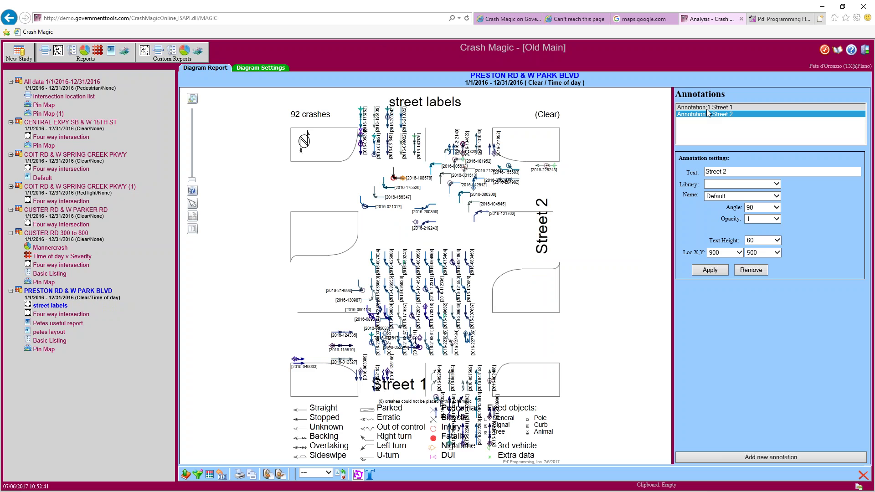
Change the Street 1 annotation text to 'preston'
key(Up)
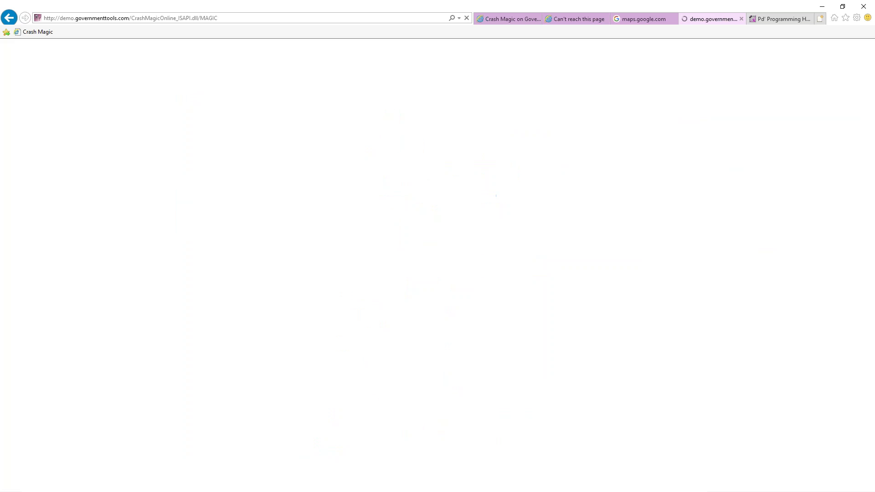
key(Tab)
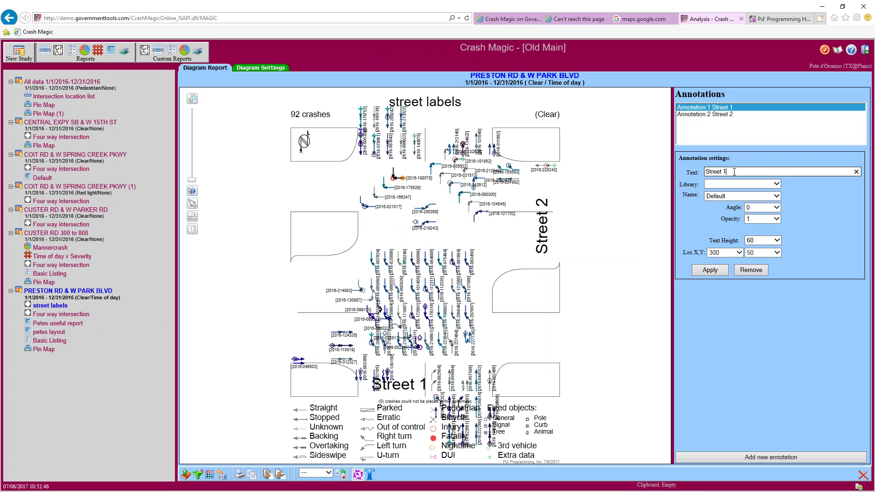
text(preston)
key(Return)
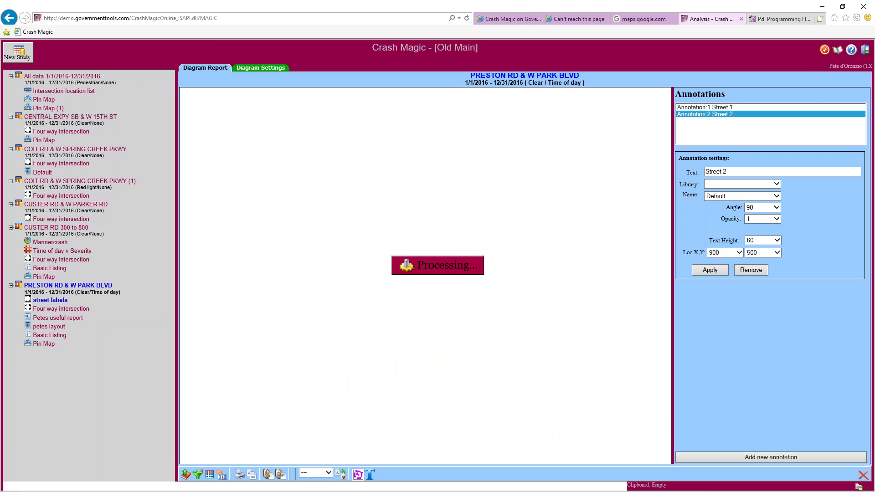
click(709, 114)
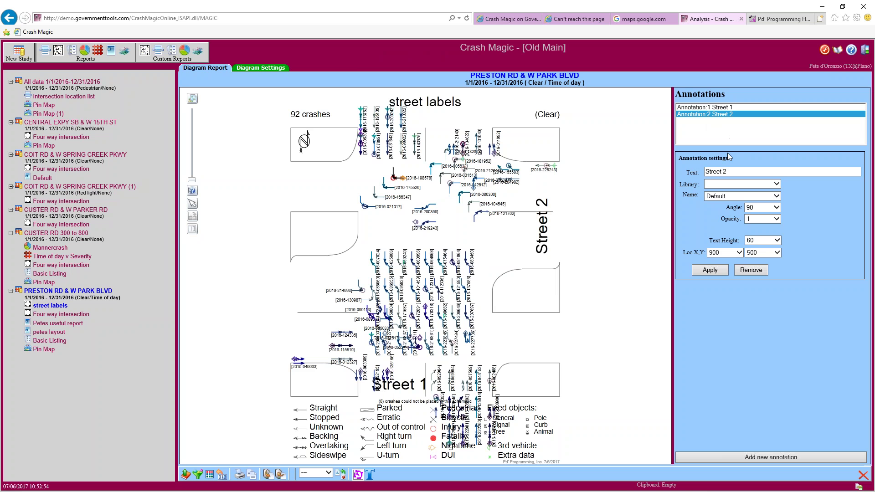
Rename the Street 2 annotation to 'park'
triple_click(715, 171)
text(park)
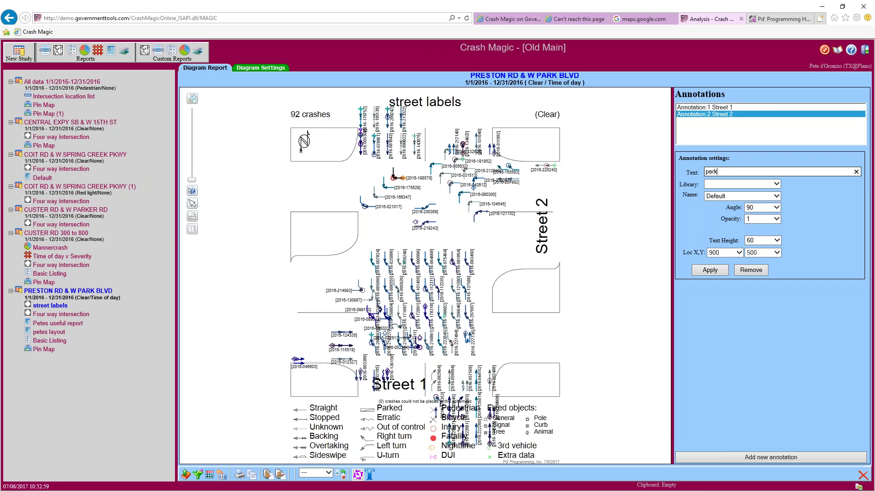
click(723, 272)
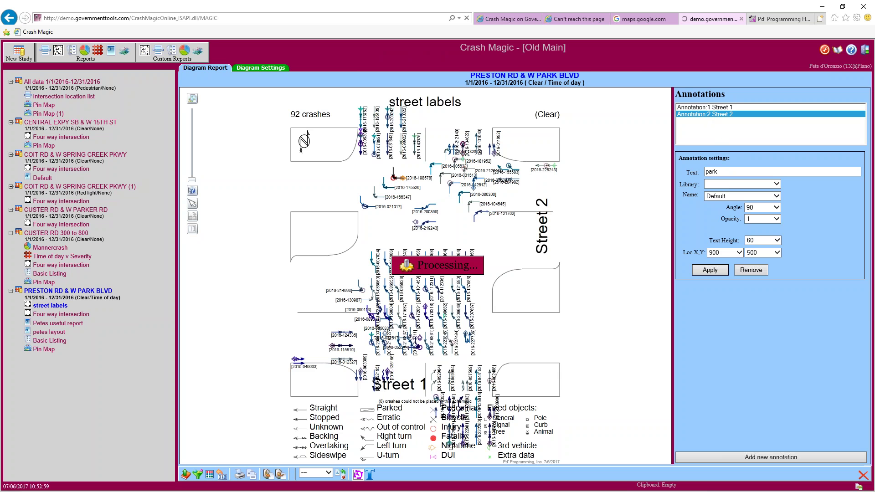
click(713, 108)
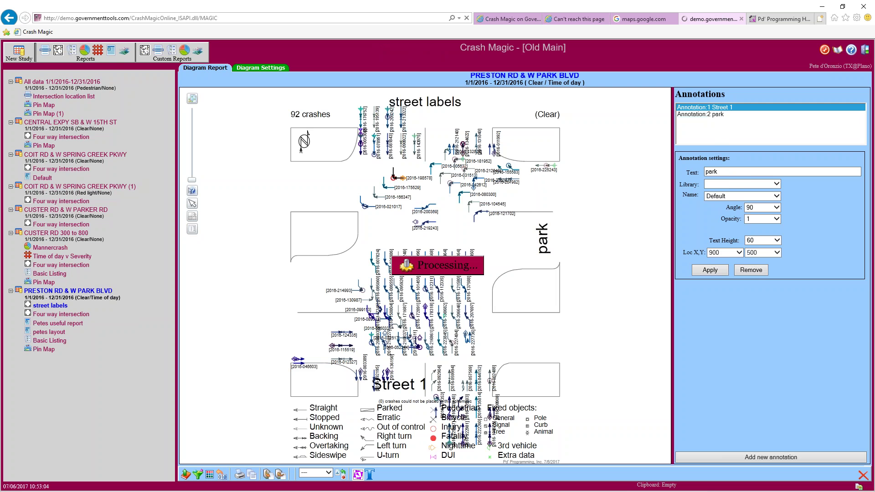
drag(725, 170, 693, 171)
text(pr)
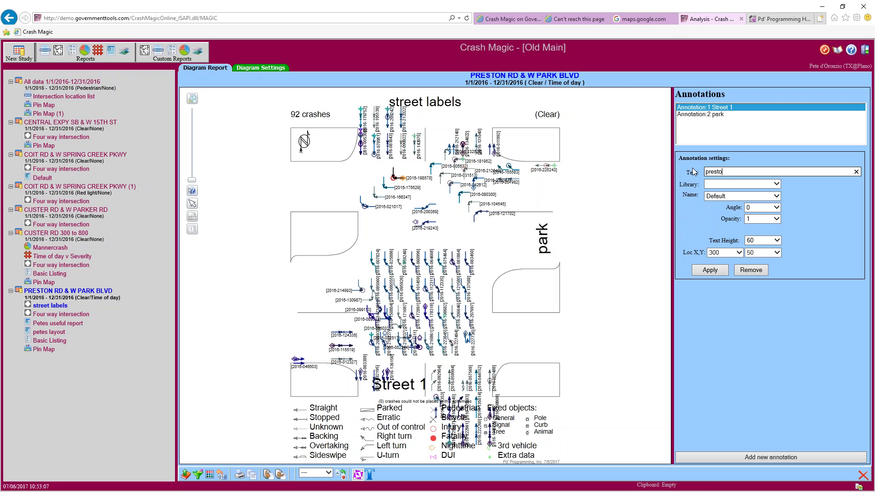
click(709, 270)
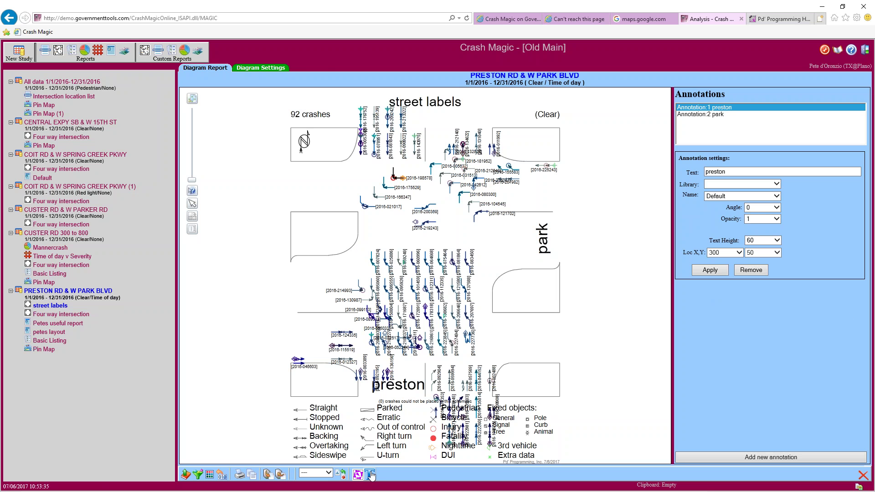
click(385, 191)
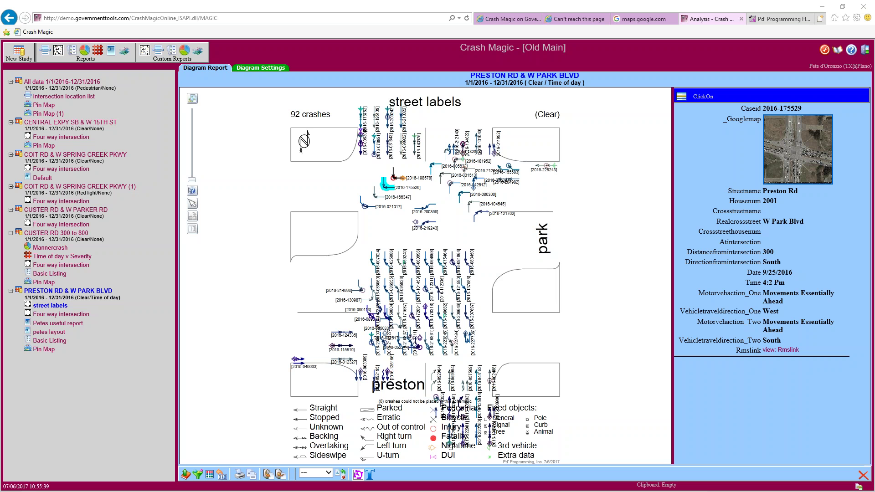
Bring the Thunderbird mail window forward and move it over the report
key(alt+Tab)
drag(81, 32, 369, 11)
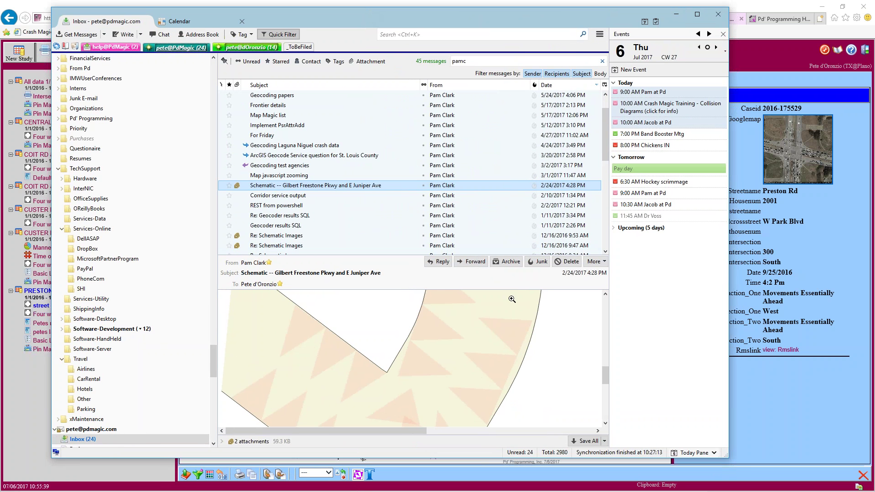
Enlarge the message preview and list the .svg and .json attachments, selecting the .json file
drag(388, 260, 378, 146)
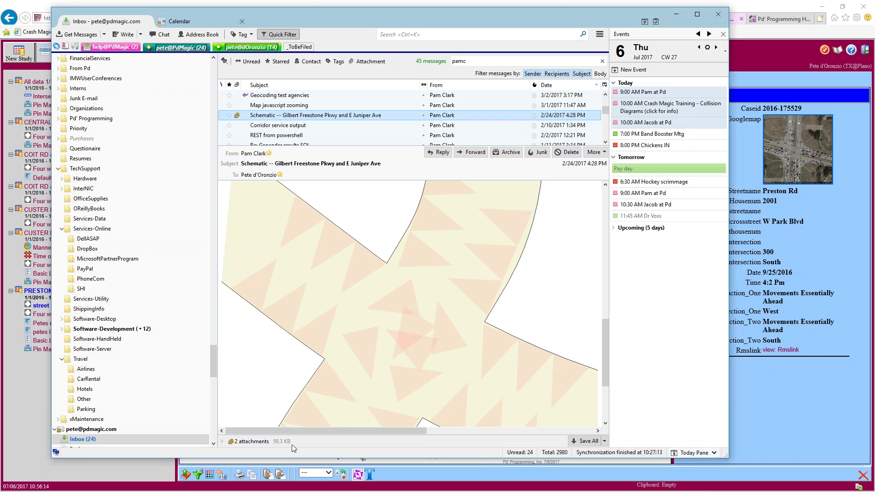
click(222, 441)
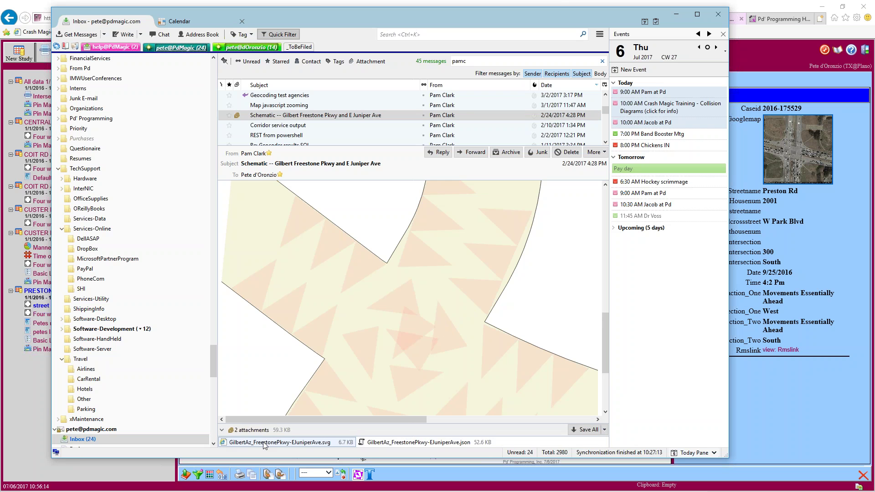
click(370, 445)
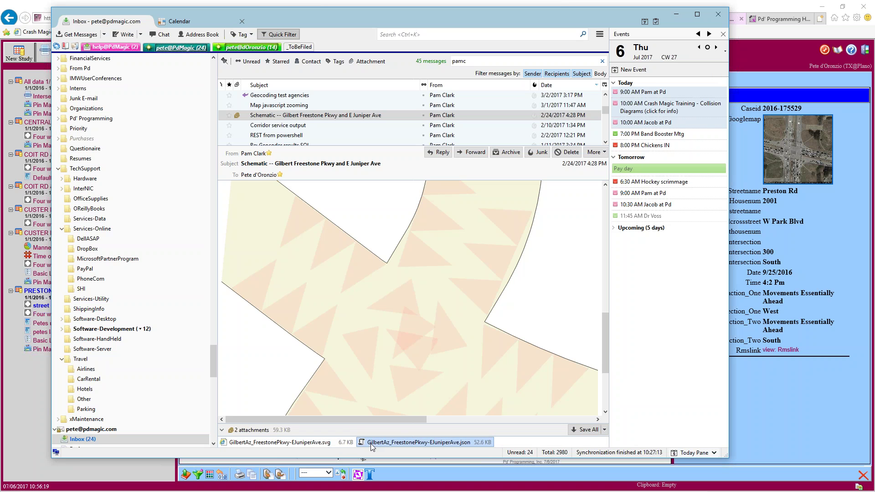
scroll(606, 370, down, 3)
drag(605, 370, 584, 179)
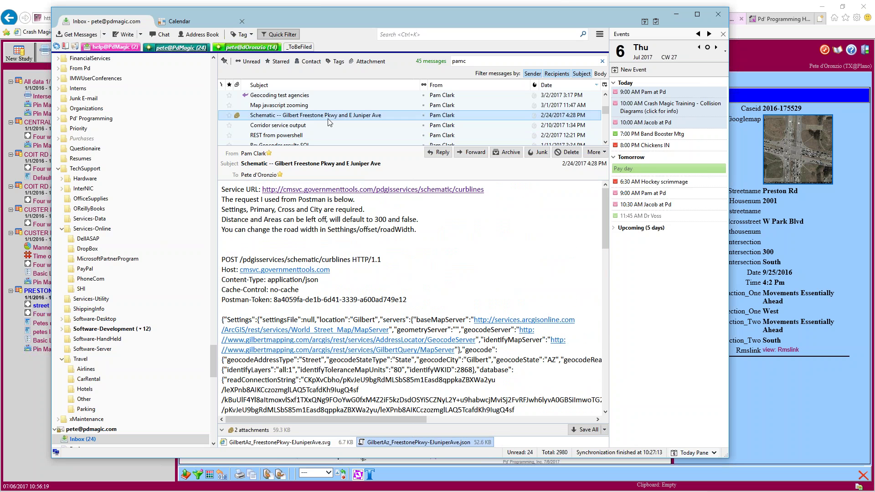
scroll(330, 116, down, 1)
Open the Re: Schematic Images reply's NE57_NESandy_CenterlineData.png attachment in its default viewer
click(299, 135)
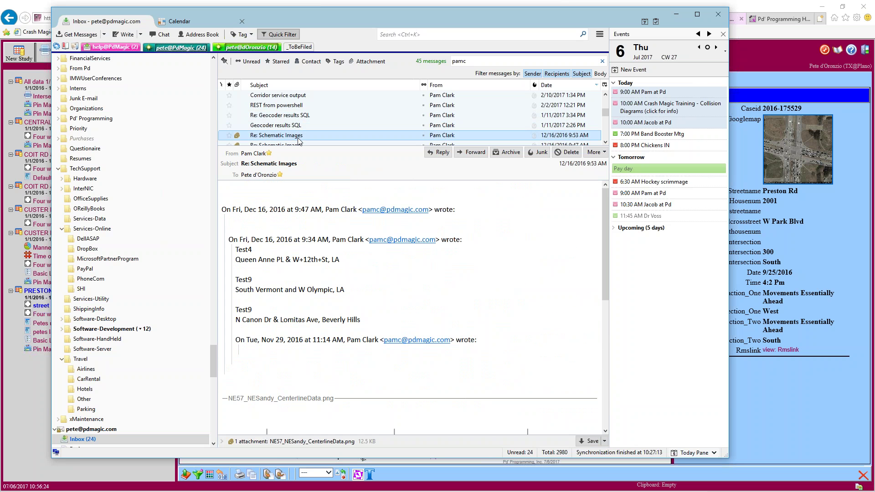
scroll(358, 333, down, 5)
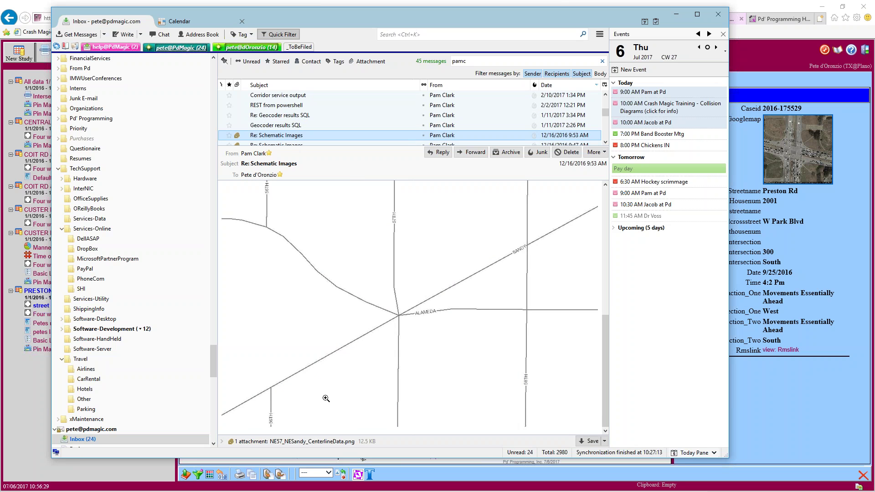
click(223, 442)
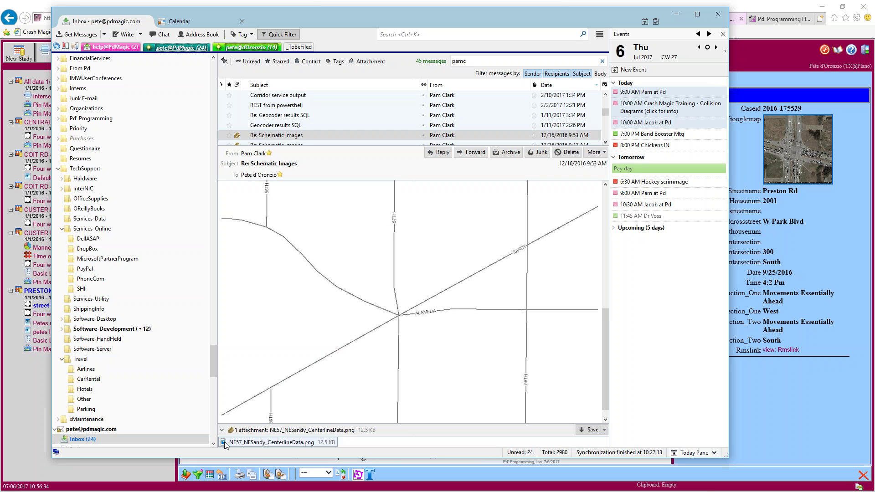
double_click(263, 443)
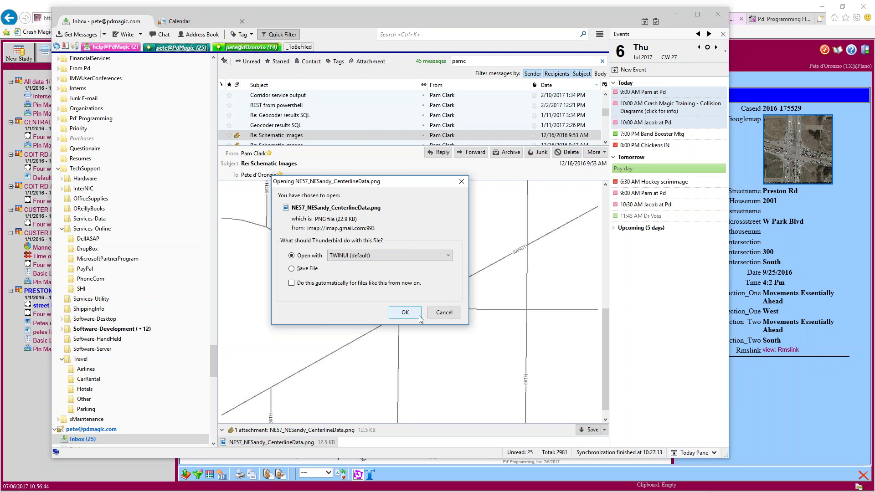
click(405, 312)
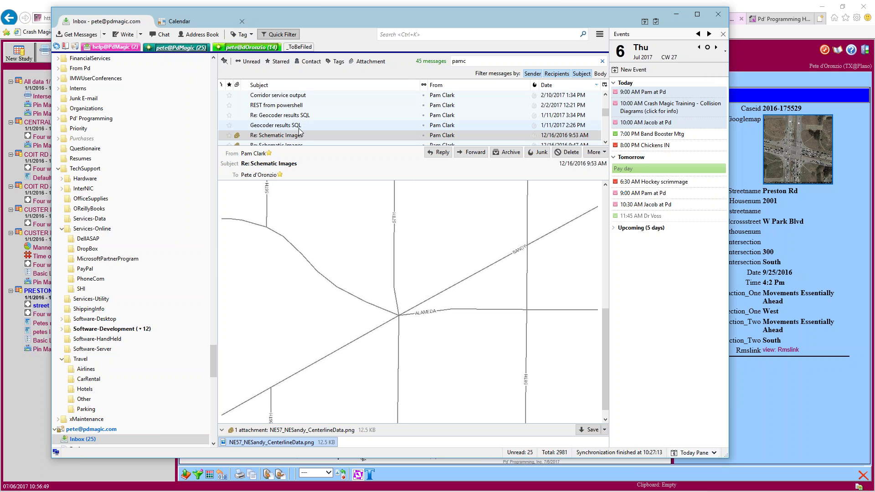
Browse the 9:47 AM and 9:53 AM Schematic Images replies, then move the mail window aside
scroll(273, 132, down, 1)
click(284, 116)
scroll(410, 308, down, 10)
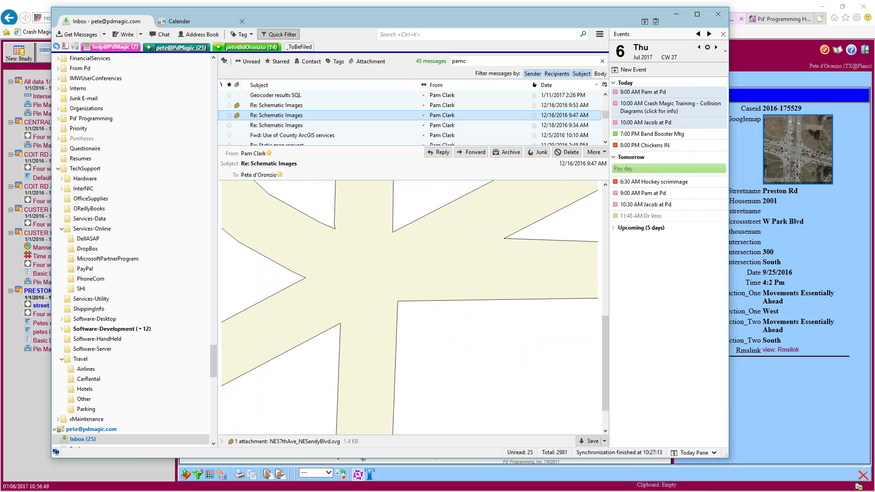
click(292, 105)
scroll(411, 331, down, 10)
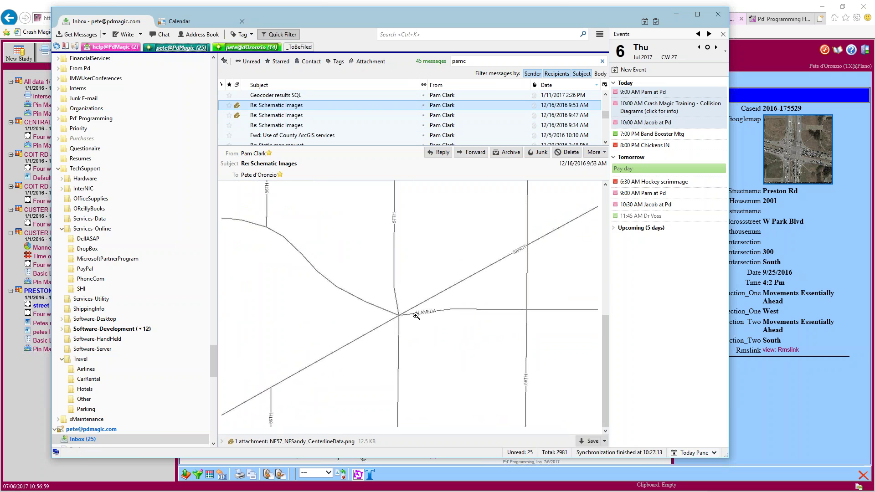
click(288, 116)
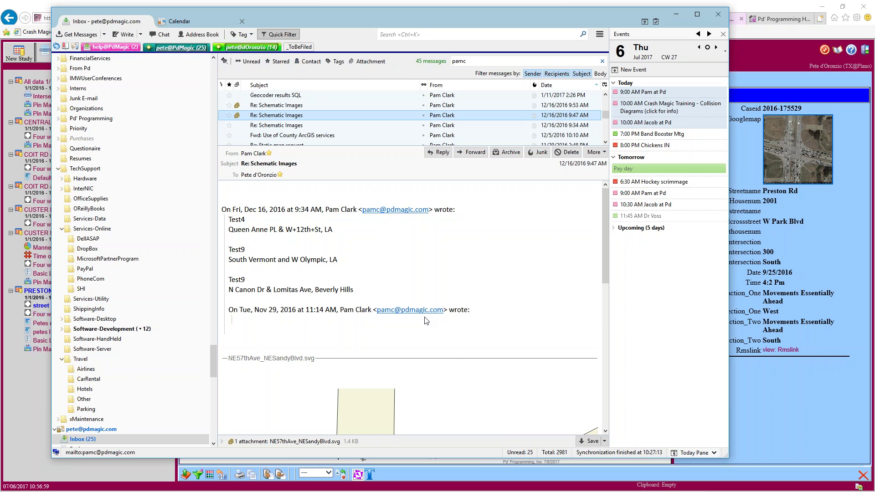
scroll(420, 314, down, 10)
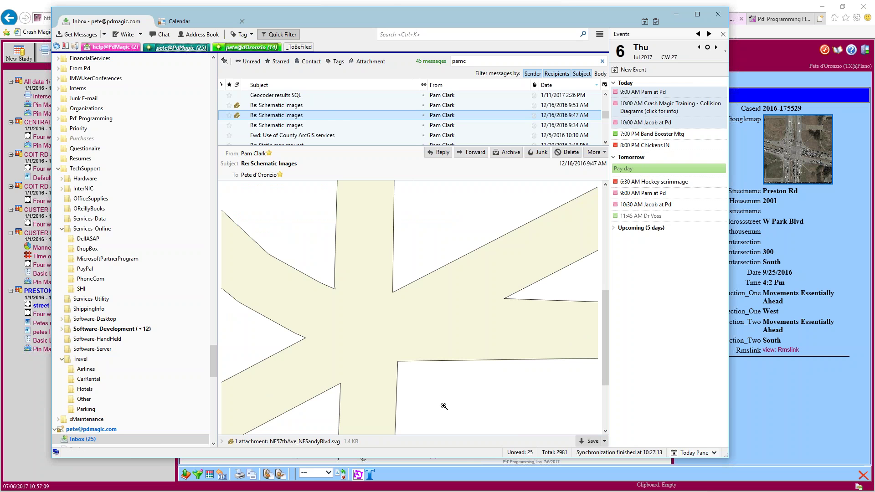
drag(368, 10, 0, 23)
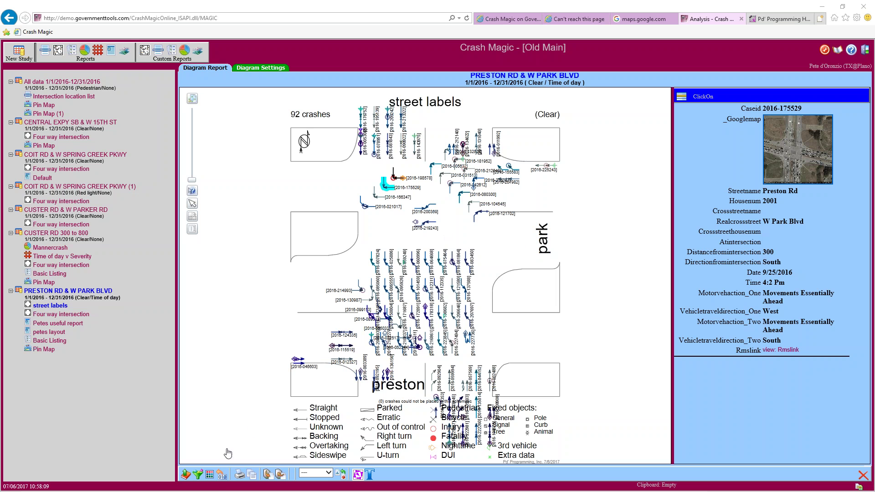
Color the diagram by the Severity category list and shift it slightly left
click(209, 476)
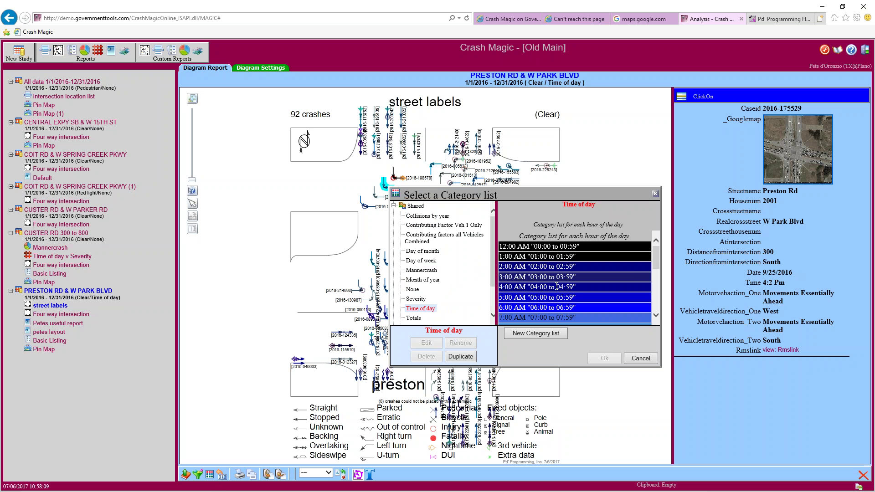
scroll(631, 268, down, 5)
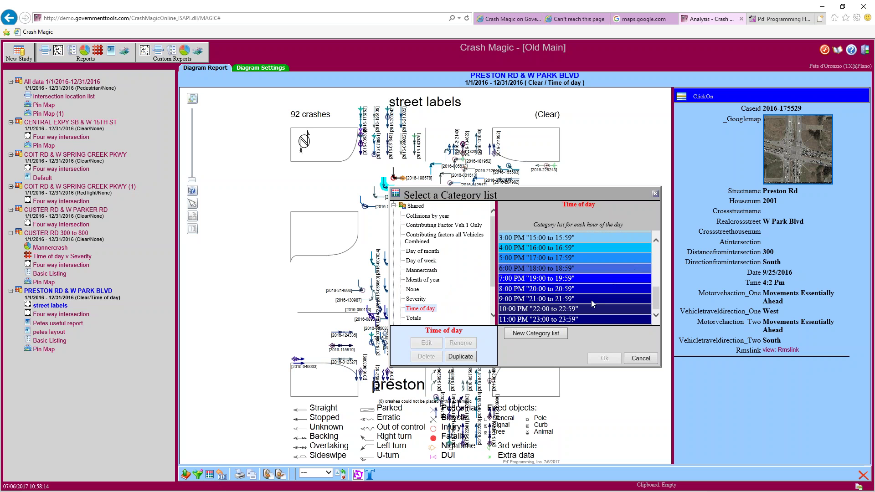
scroll(592, 301, up, 3)
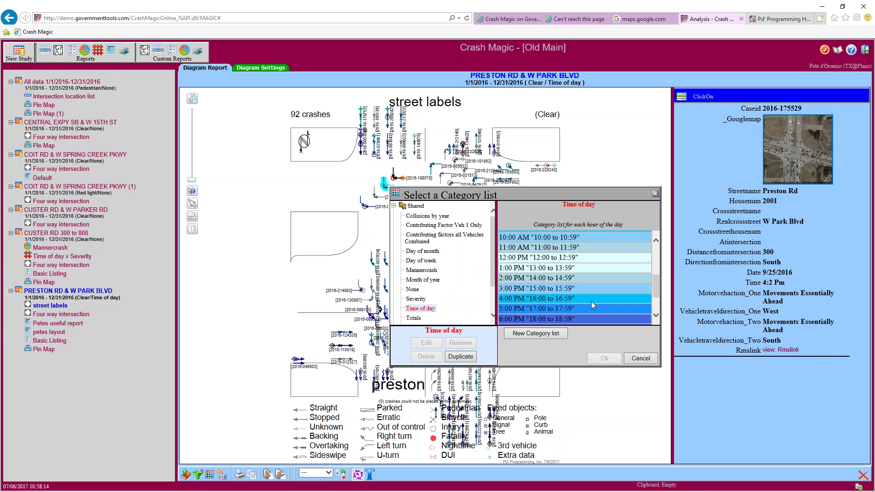
click(416, 299)
click(602, 360)
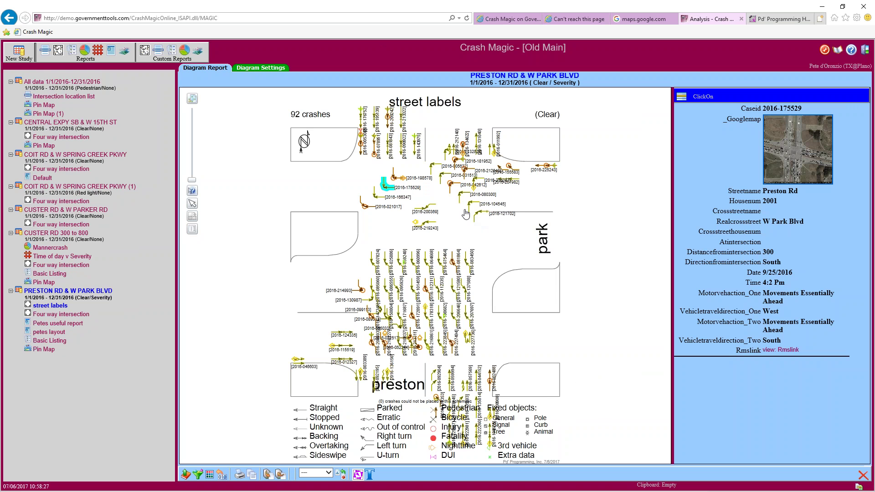
drag(466, 214, 458, 216)
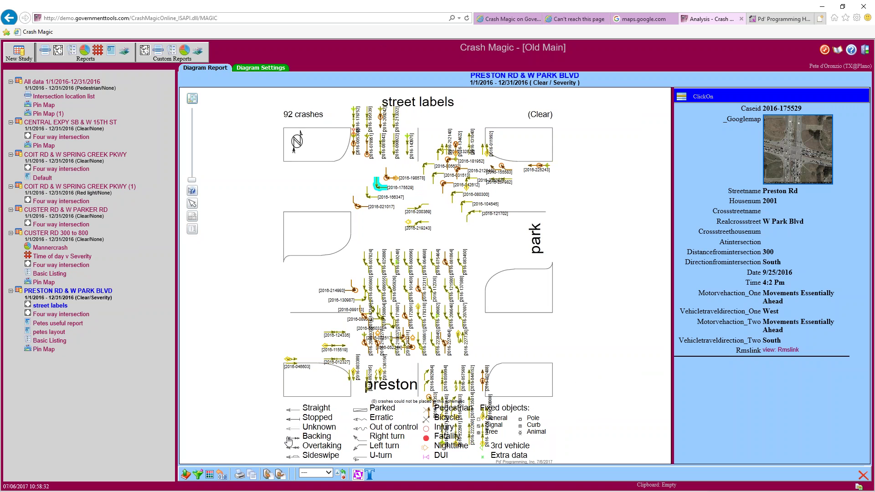
click(210, 474)
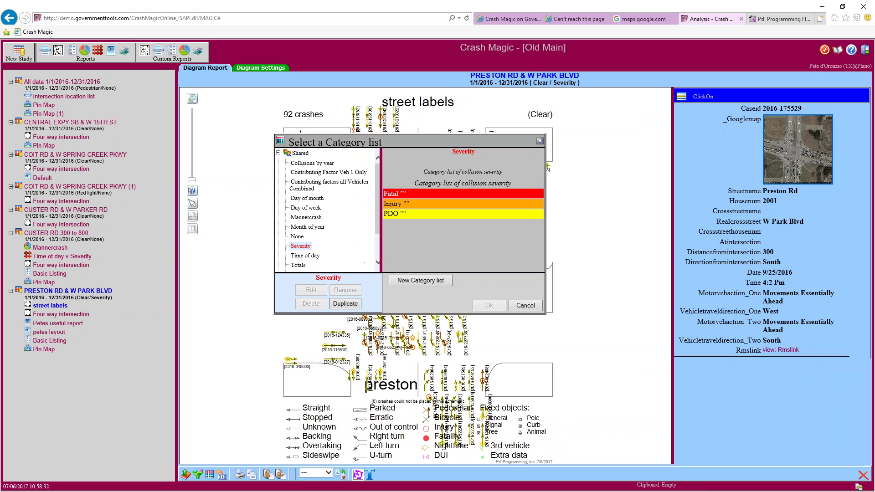
Recolor the diagram with the personal 'Time of day copy' category list instead of Mannercrash
click(317, 218)
mouse_move(543, 208)
mouse_down()
mouse_move(541, 243)
mouse_move(541, 216)
mouse_up()
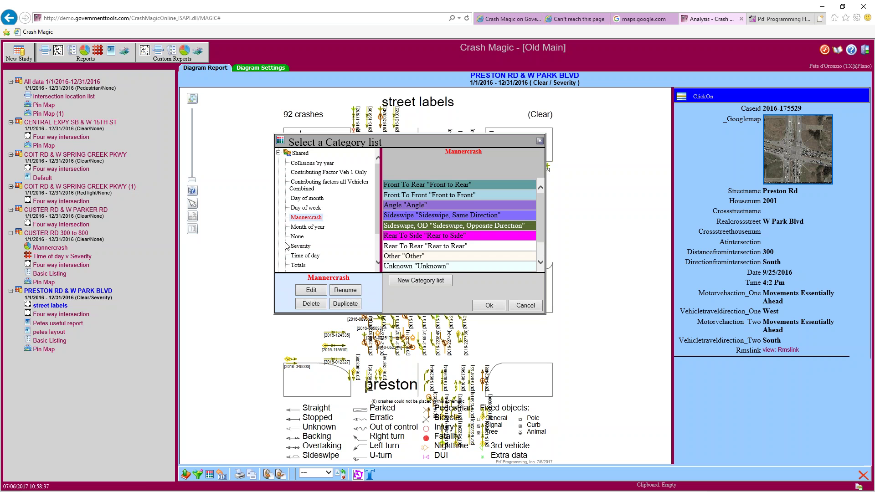
scroll(333, 255, down, 2)
scroll(335, 258, down, 2)
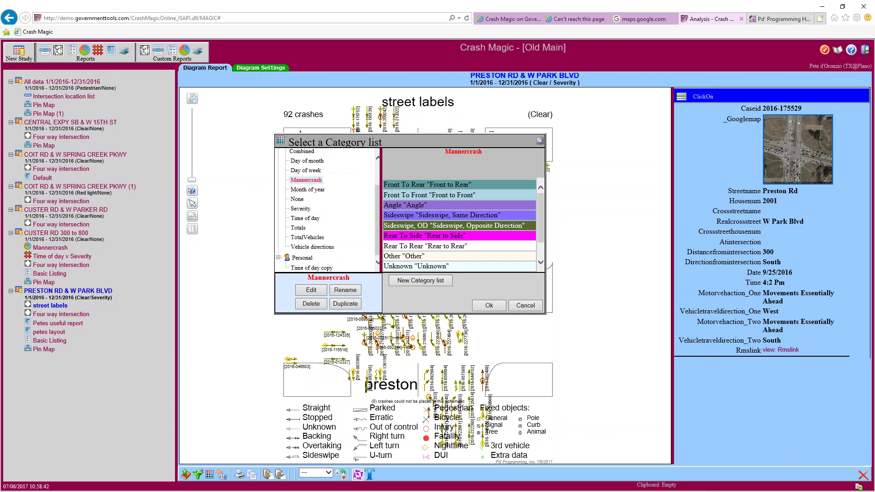
click(329, 267)
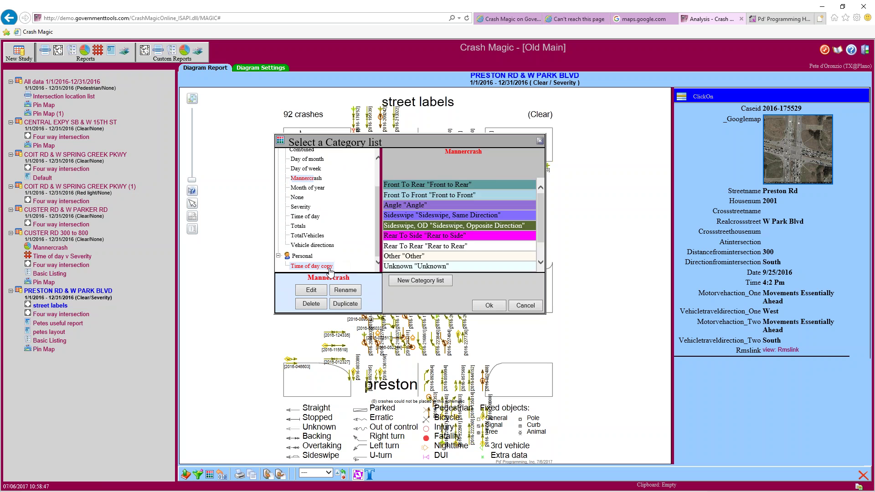
mouse_move(541, 194)
mouse_down()
mouse_move(539, 242)
mouse_move(540, 197)
mouse_up()
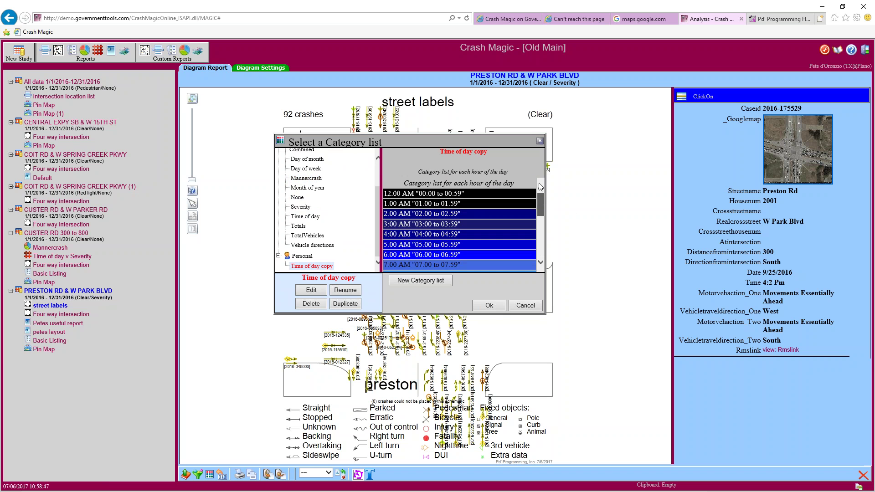
click(490, 309)
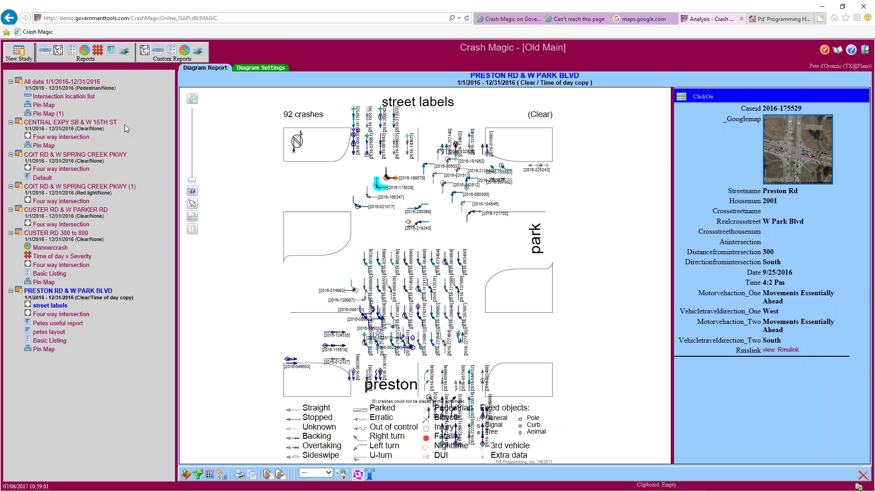
Review the Basic Listing colored by Time of day copy, then open the petes layout report
click(57, 345)
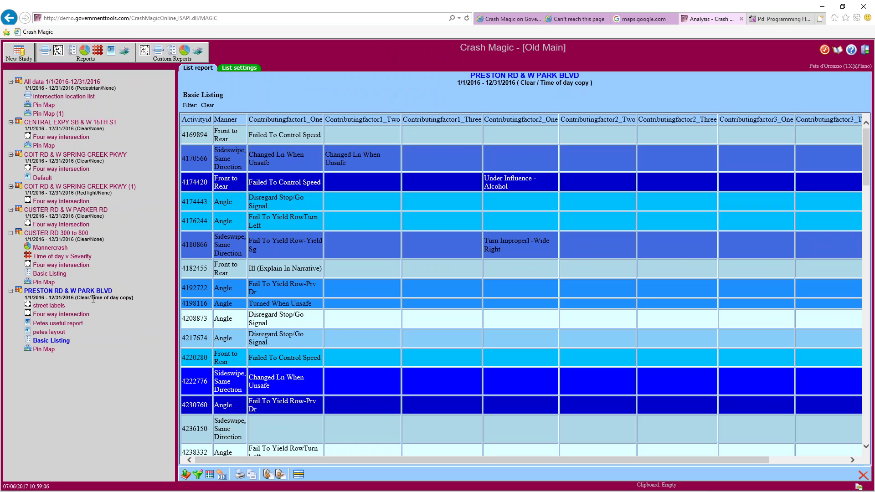
drag(91, 299, 131, 299)
scroll(309, 189, down, 10)
scroll(524, 282, down, 4)
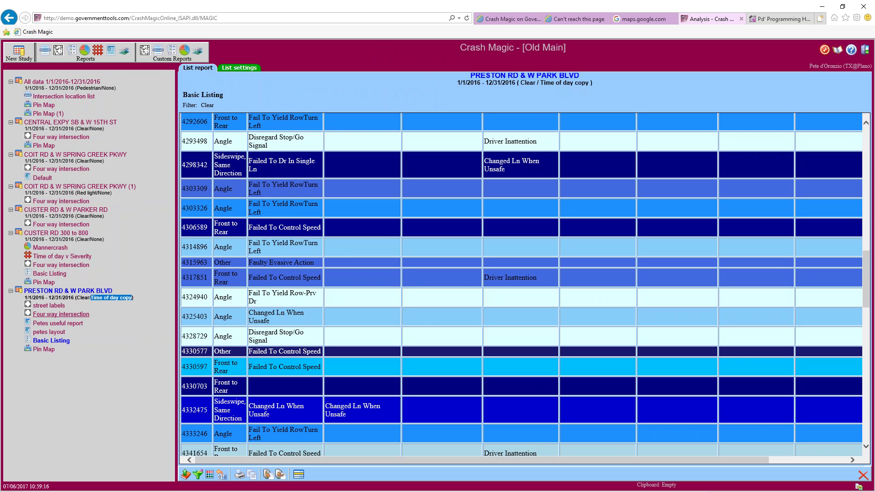
click(48, 324)
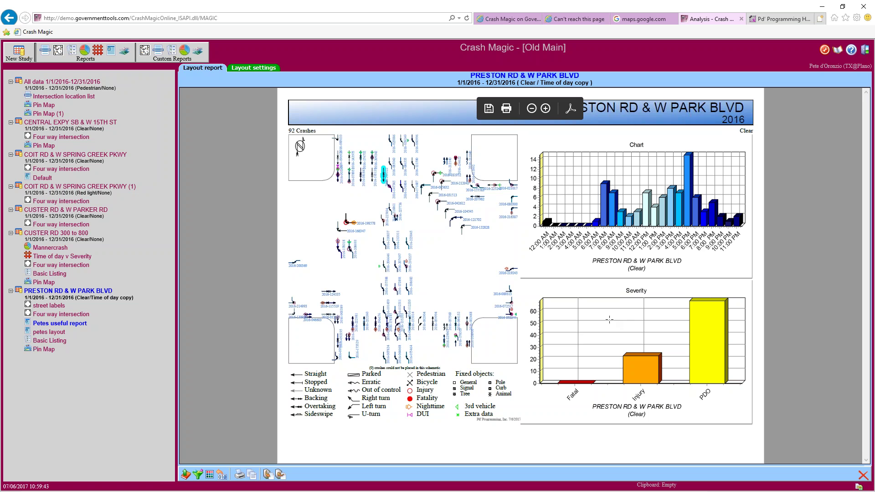
click(50, 334)
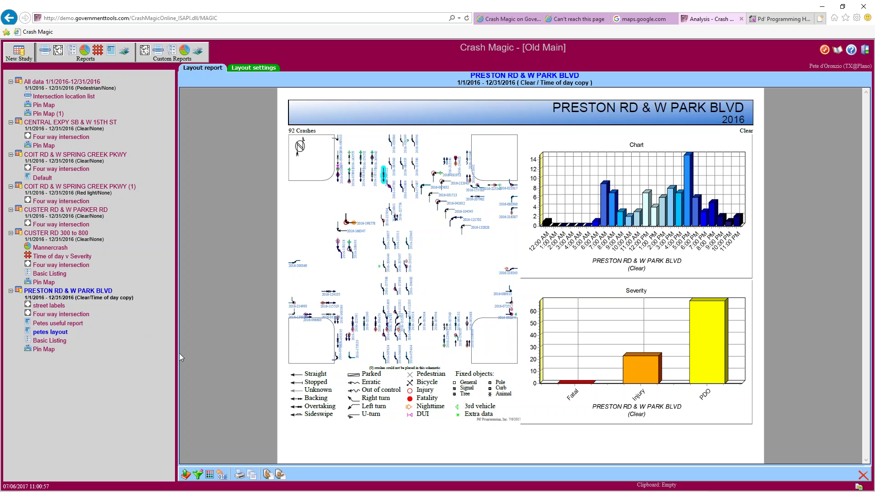
Highlight the study title, then go to the unreachable pdweb browser tab and select its address
drag(135, 298, 38, 291)
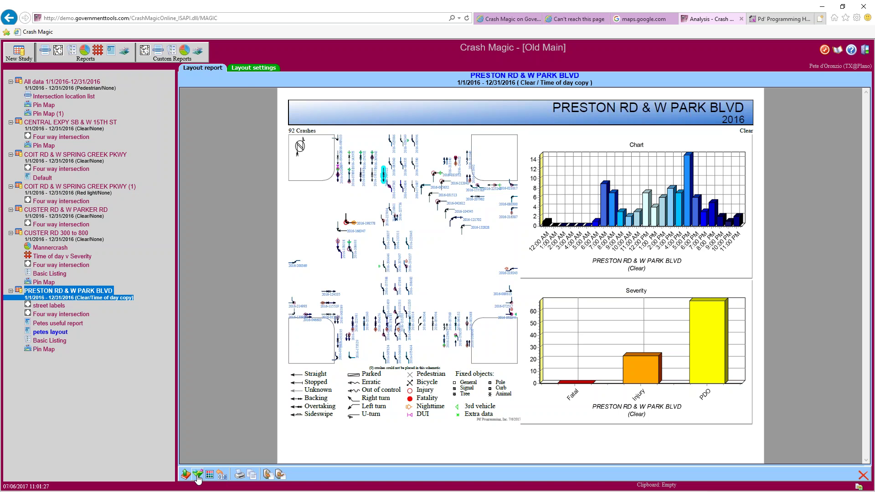
click(197, 475)
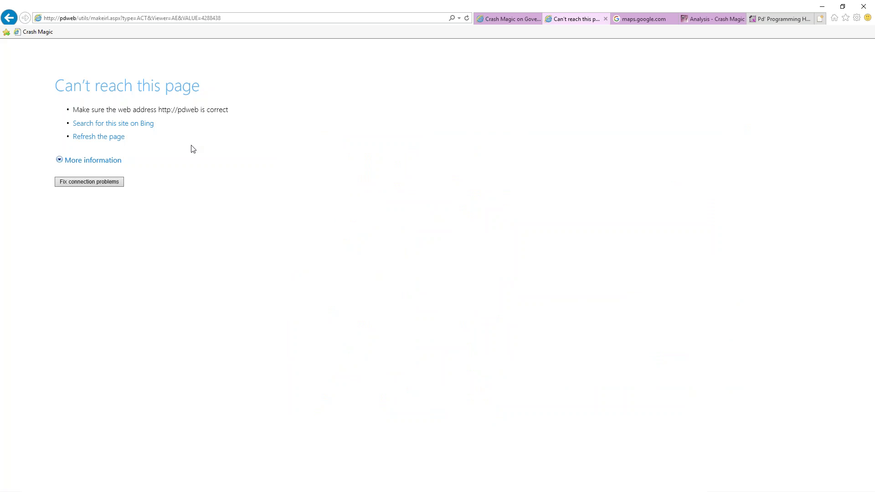
click(240, 18)
Go to pdmagic.com and open the mini-trainings information article
text(pdmagic.com/)
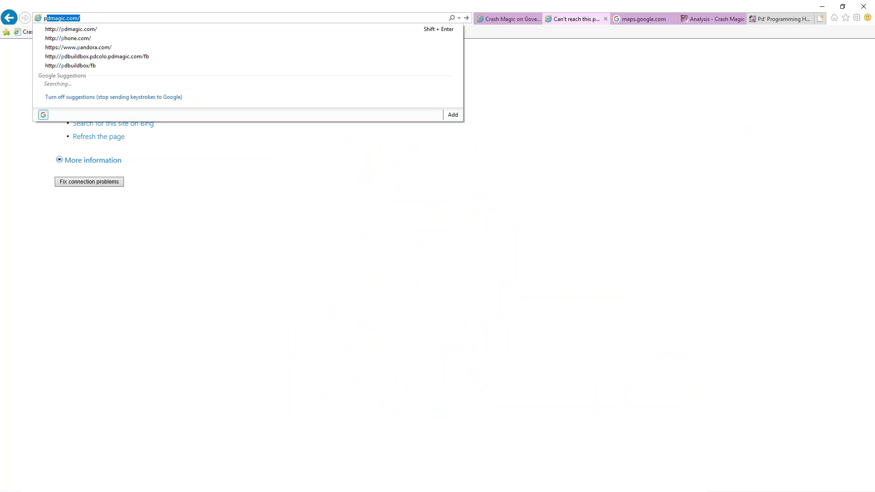
key(Return)
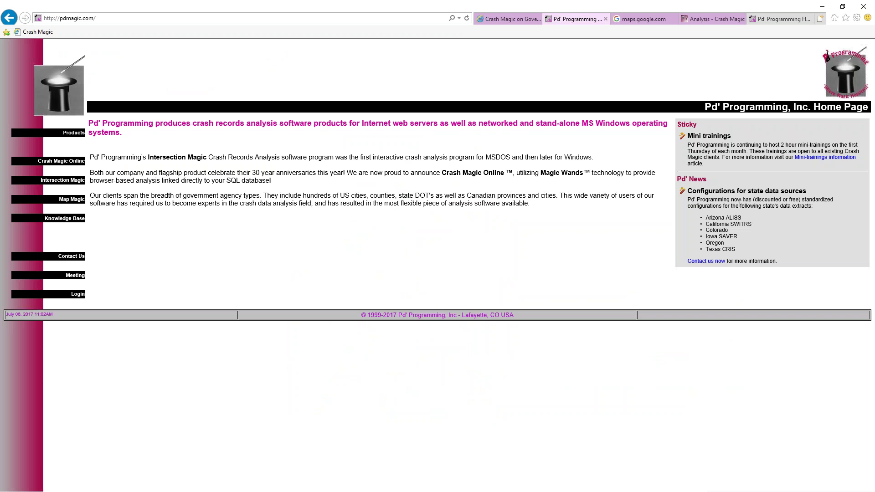
click(817, 161)
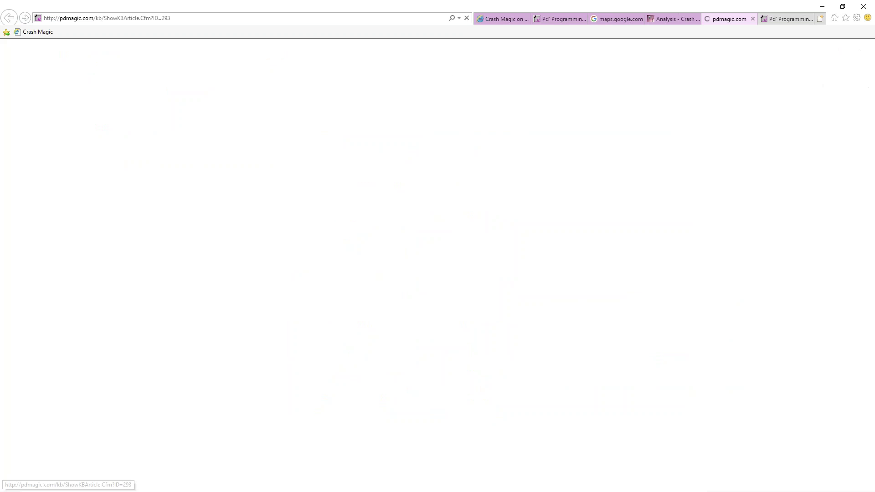
scroll(471, 315, down, 7)
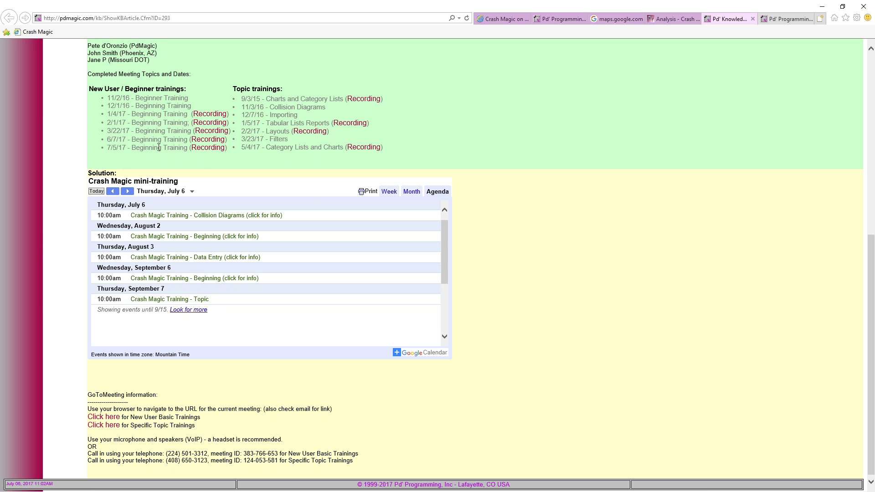
Select 'Beginning Training' and expand and collapse the August 3 Data Entry training details
double_click(185, 147)
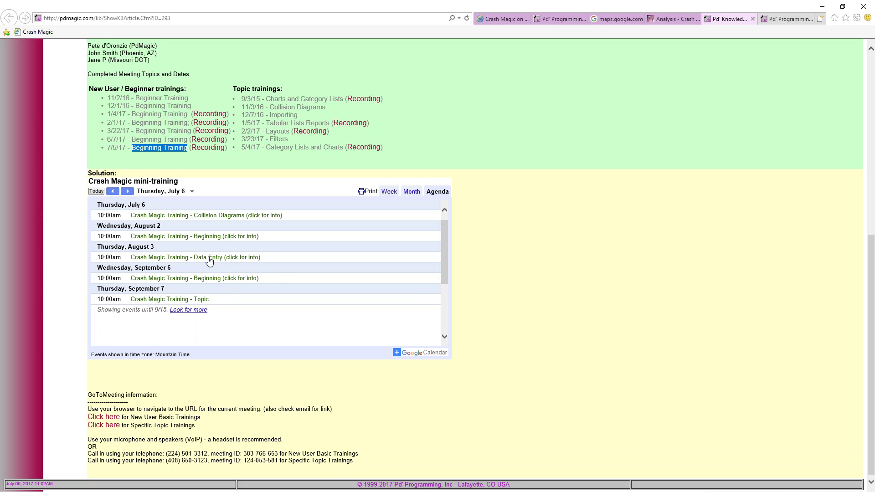
click(278, 263)
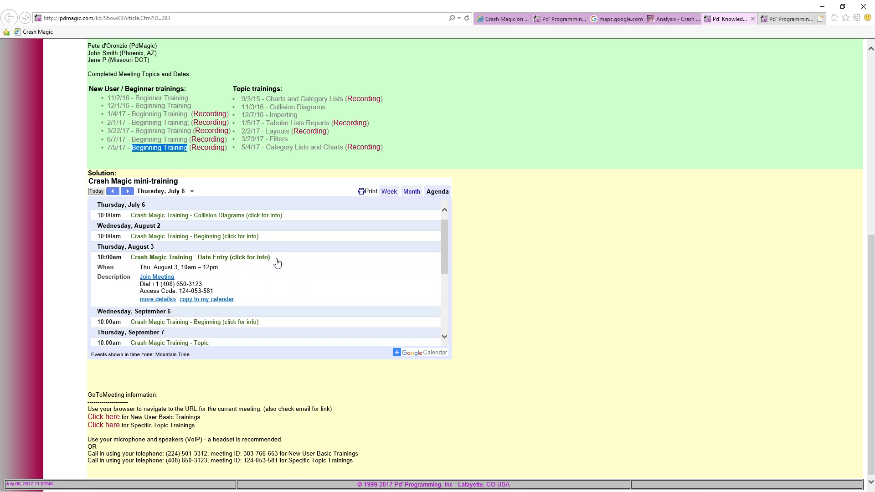
click(279, 263)
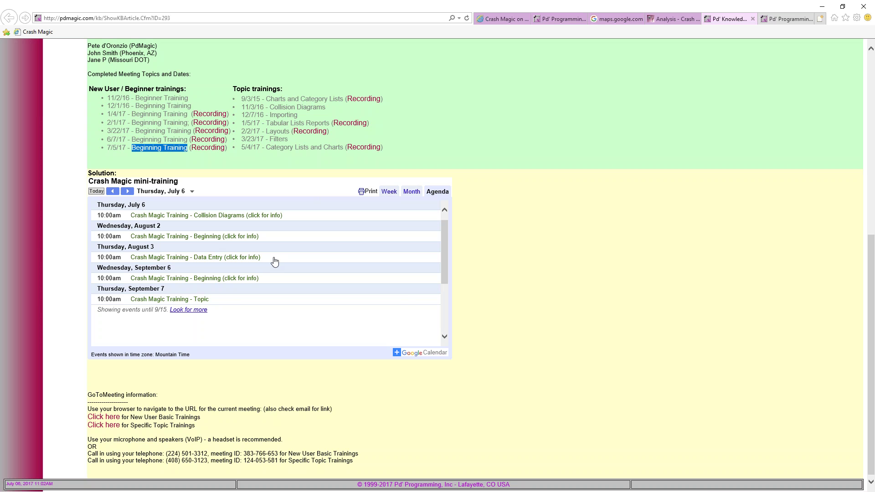
click(274, 260)
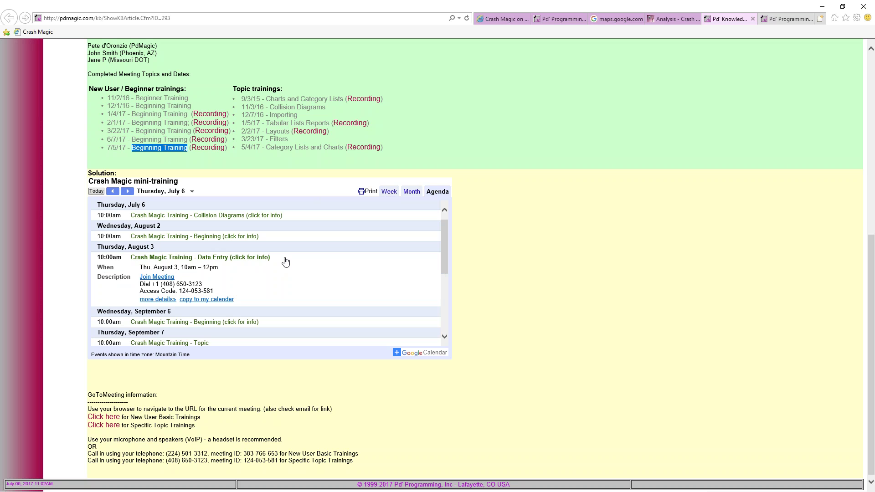
click(279, 260)
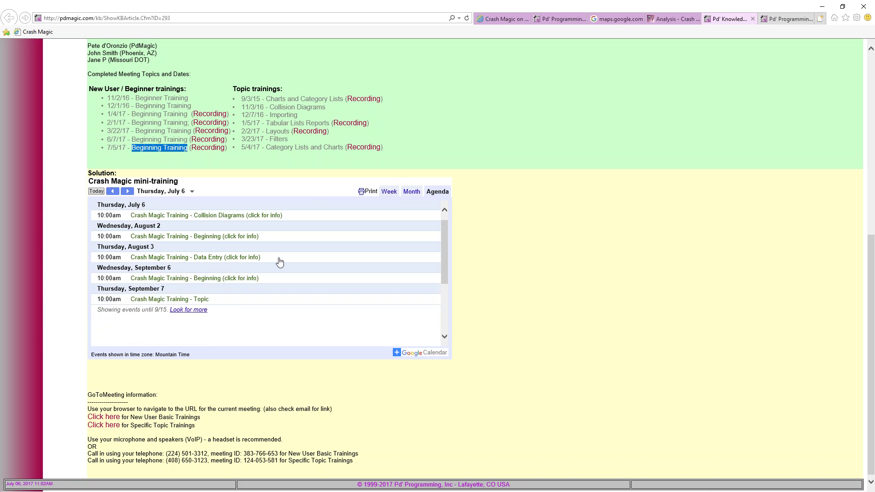